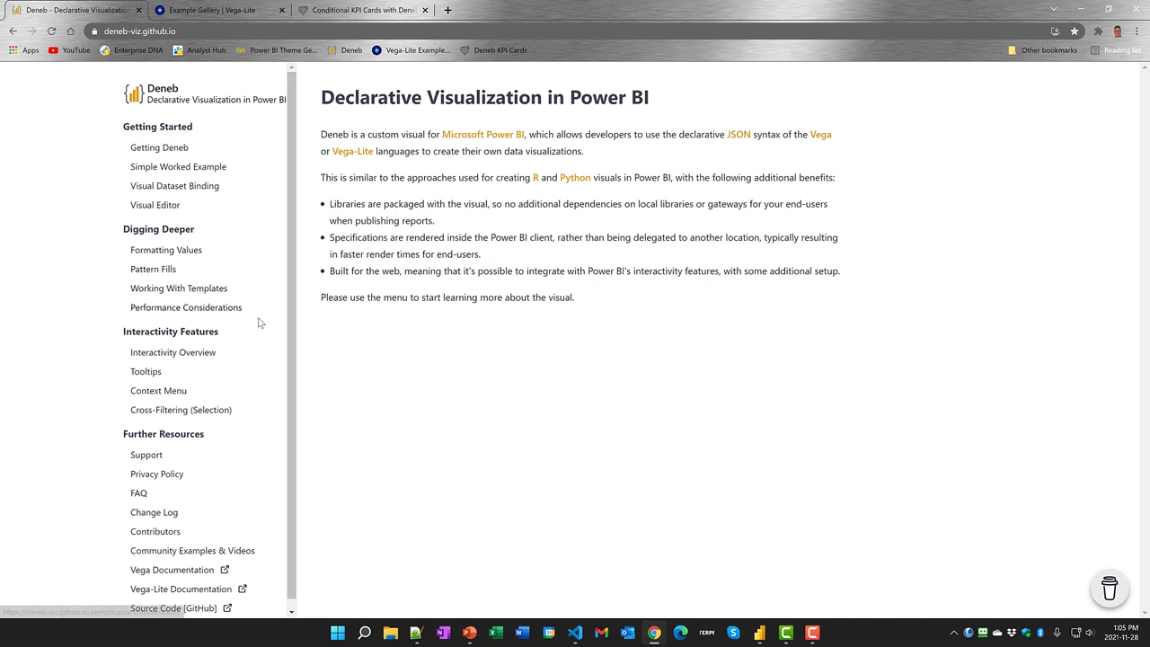
Scroll through the Vega-Lite example gallery's charts, then switch to the Conditional KPI Cards with Deneb article
click(250, 11)
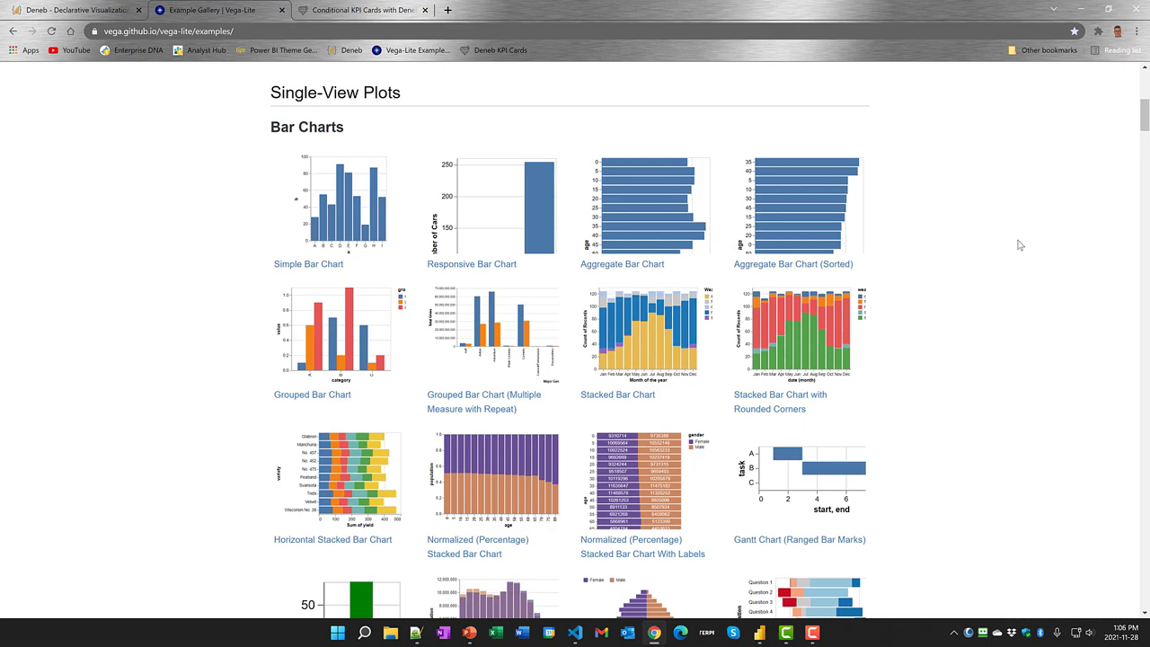
scroll(1020, 247, down, 18)
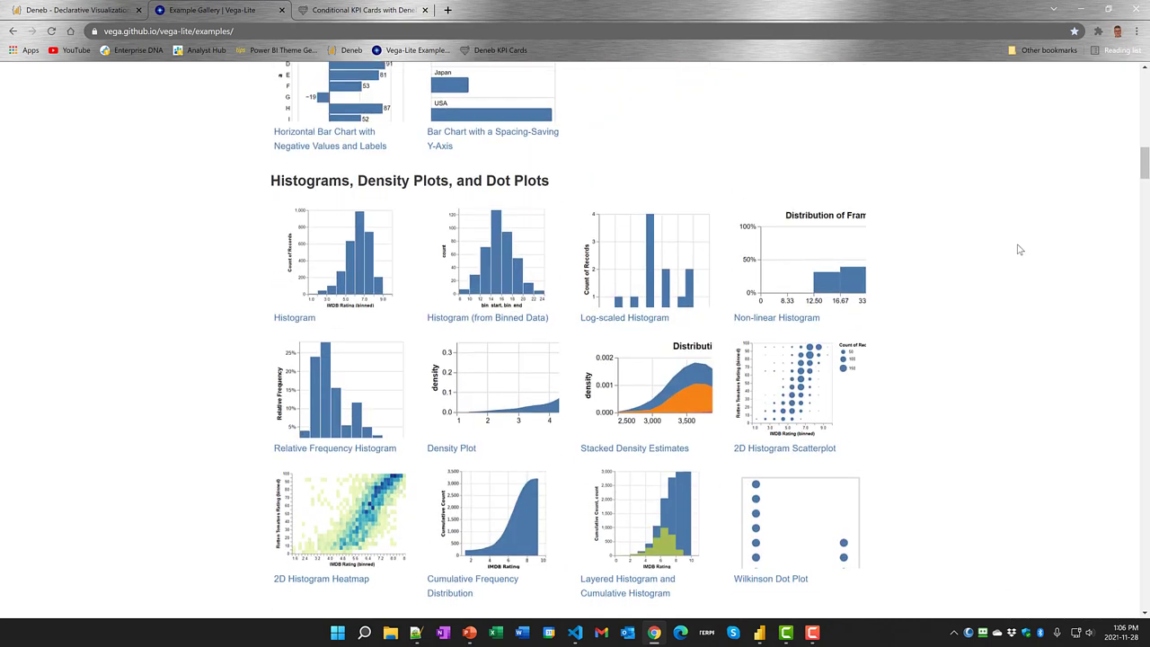
scroll(1020, 252, down, 20)
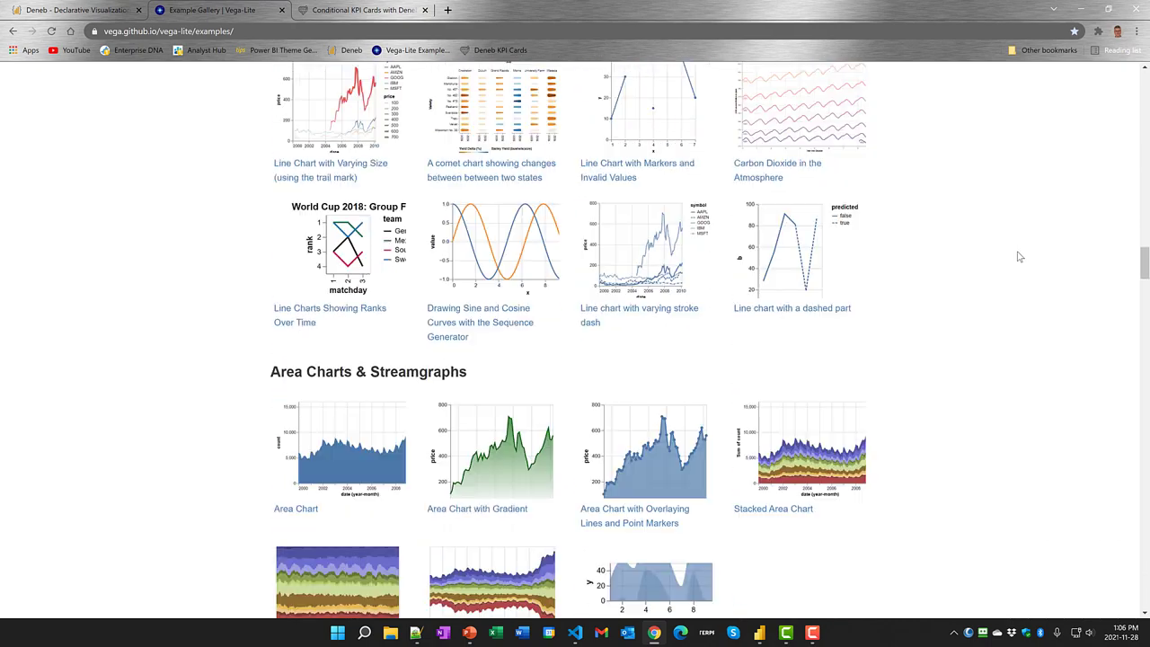
scroll(1019, 257, down, 20)
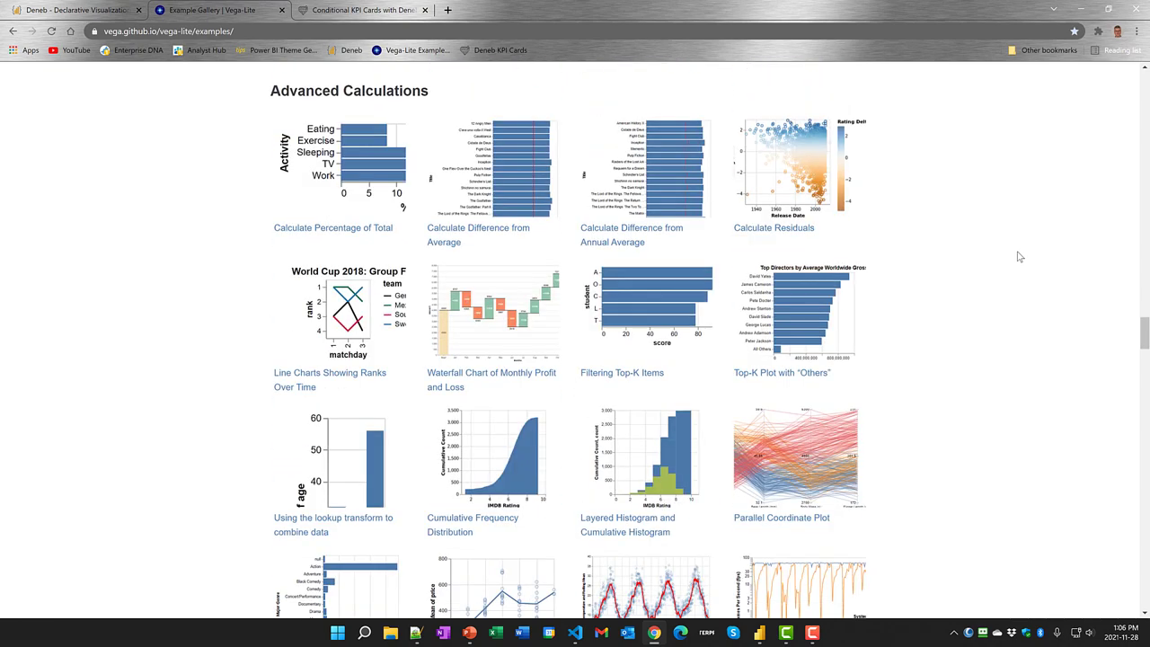
scroll(1019, 259, down, 5)
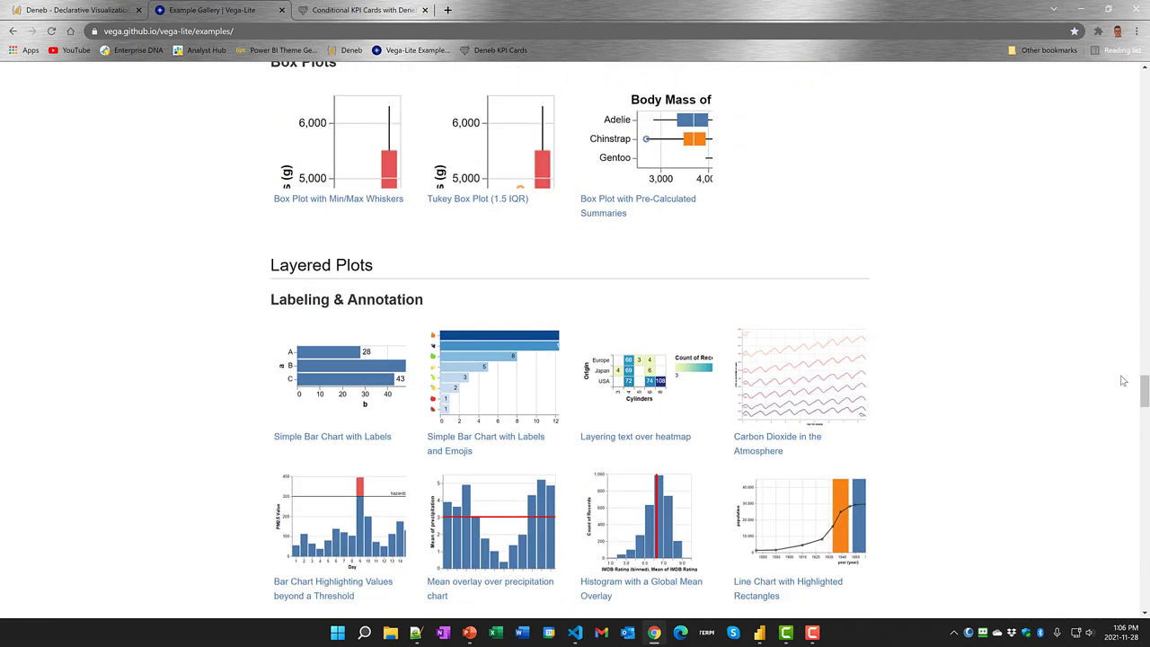
drag(1139, 394, 1026, 216)
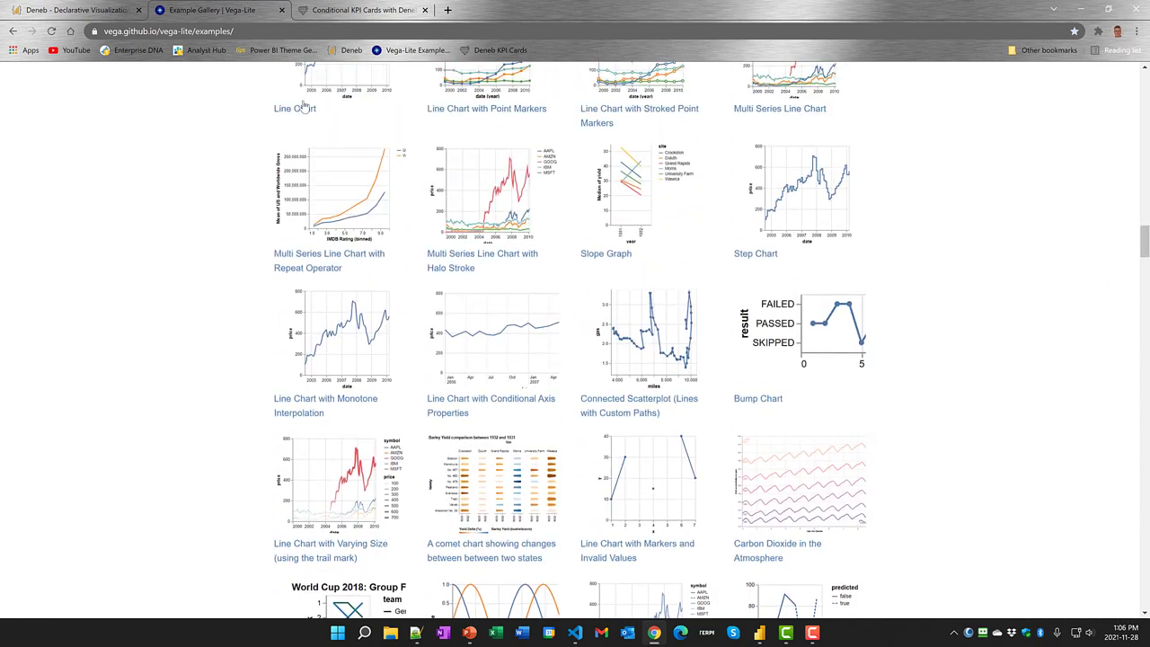
click(331, 10)
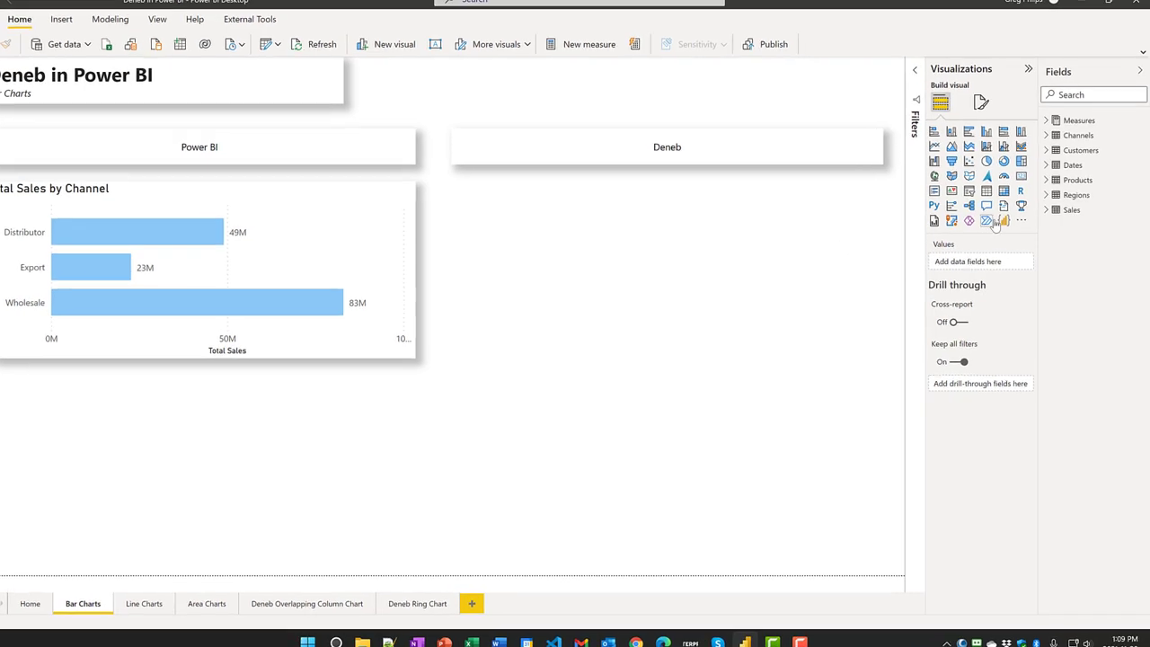
Add a Deneb visual under the Deneb heading with Channel and Total Sales as values
click(1003, 220)
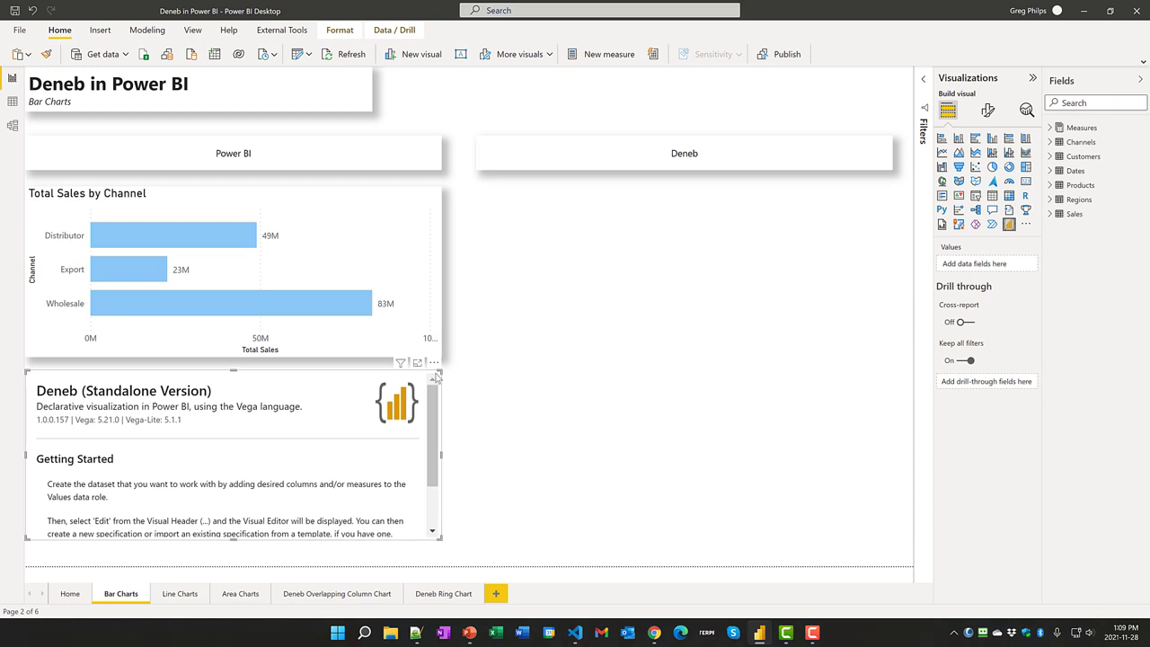
drag(433, 366, 886, 183)
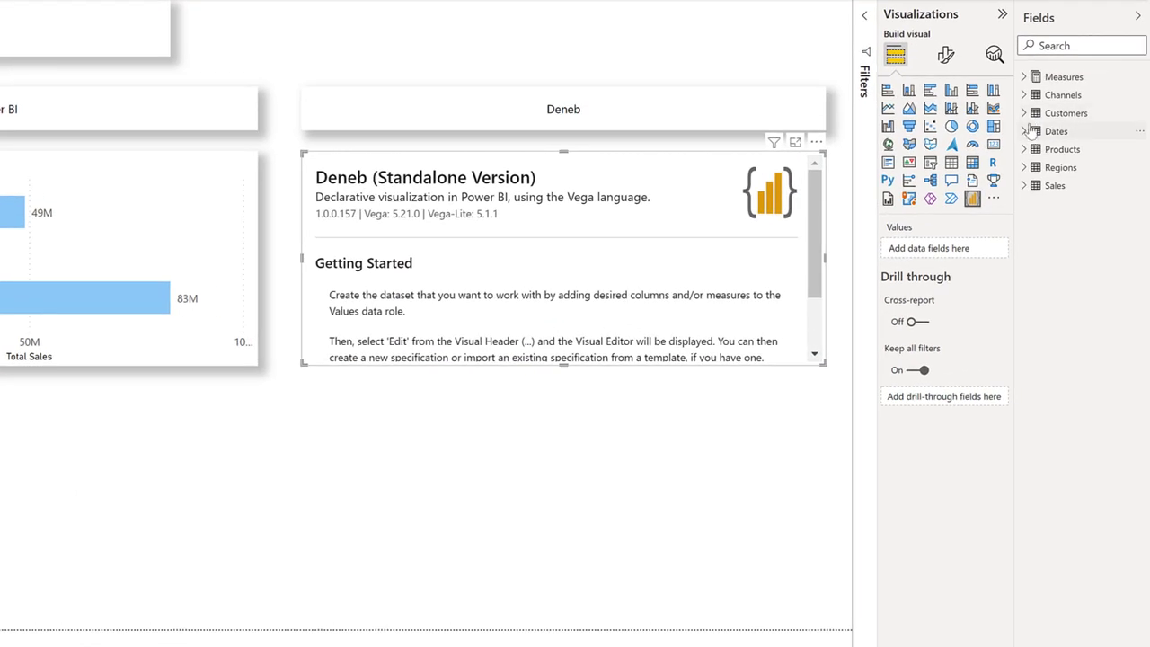
click(1025, 95)
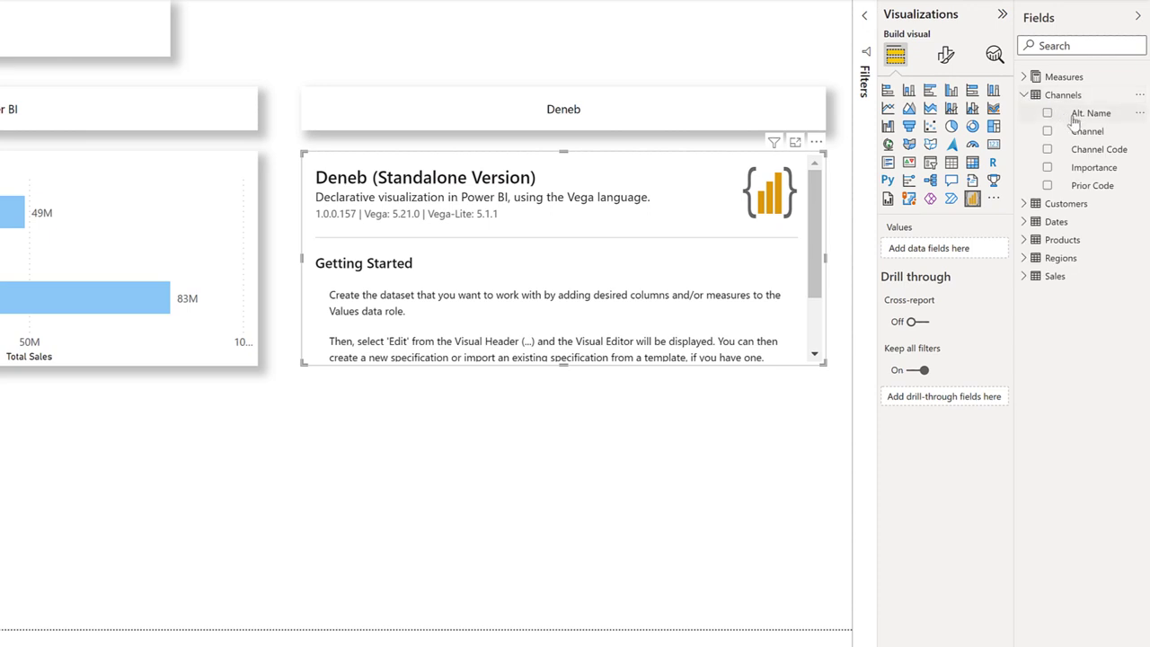
drag(1082, 129, 959, 246)
click(1025, 78)
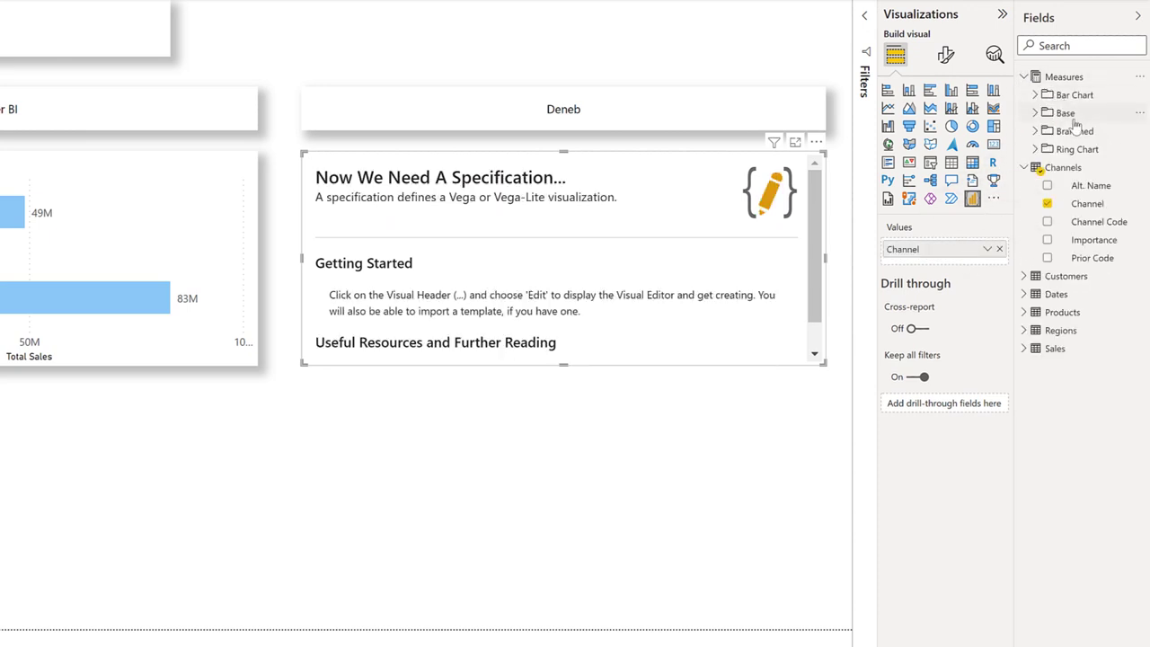
click(1035, 112)
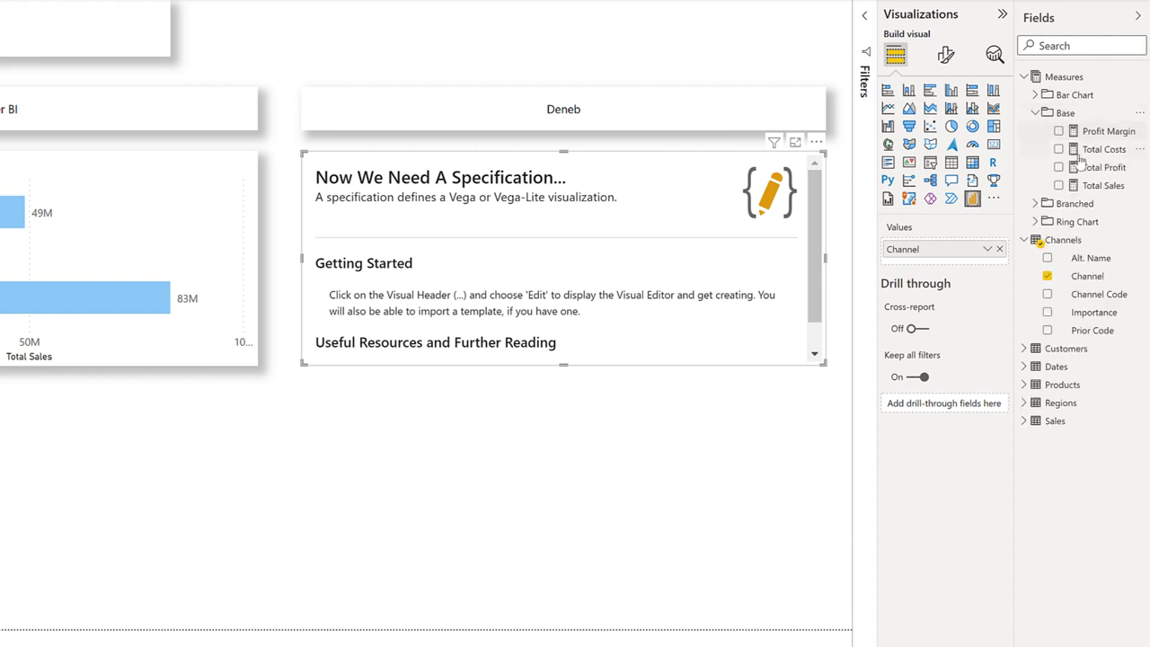
drag(1093, 185, 975, 262)
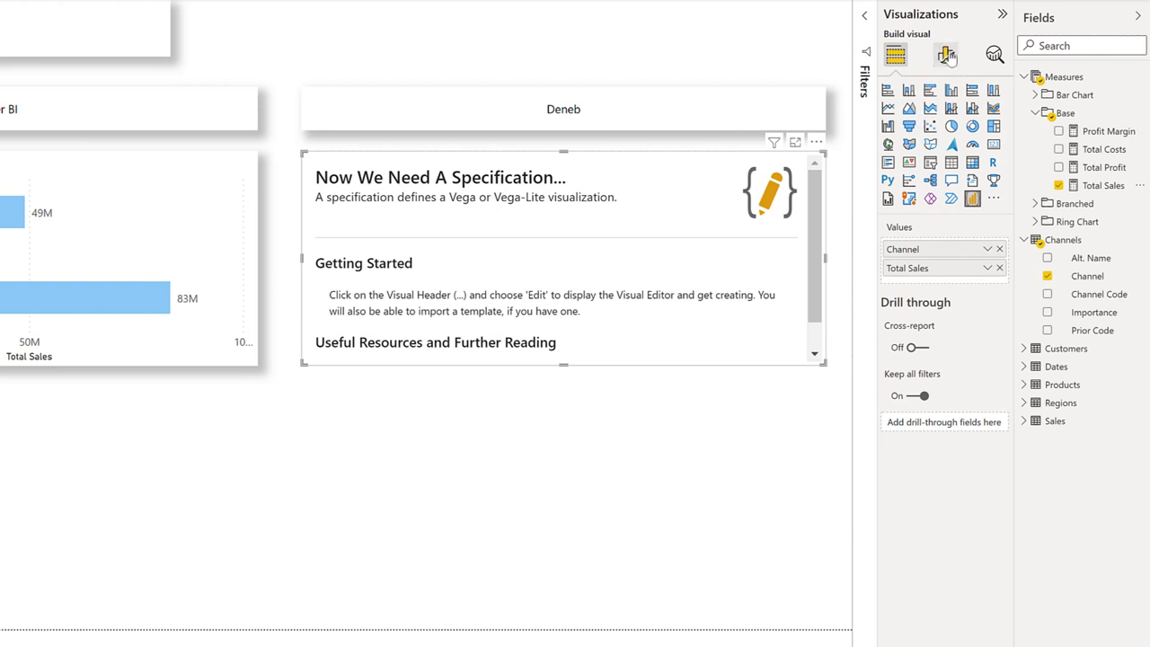
Turn on the Deneb visual's drop shadow in the Effects formatting settings
click(946, 57)
click(943, 123)
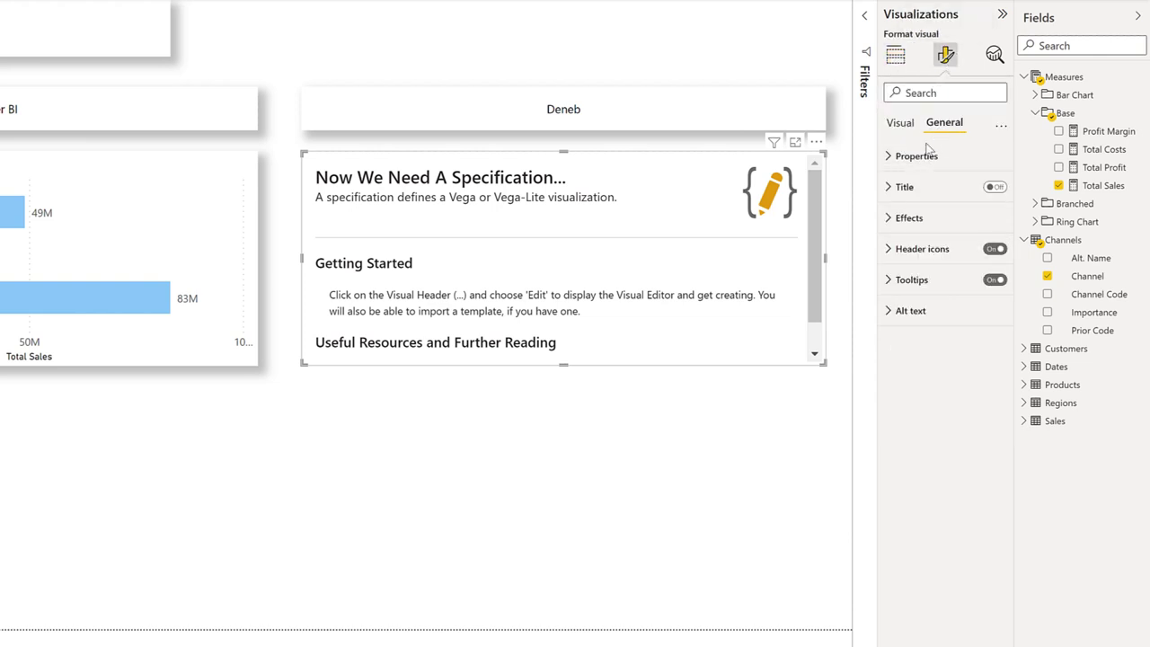
click(889, 220)
click(988, 410)
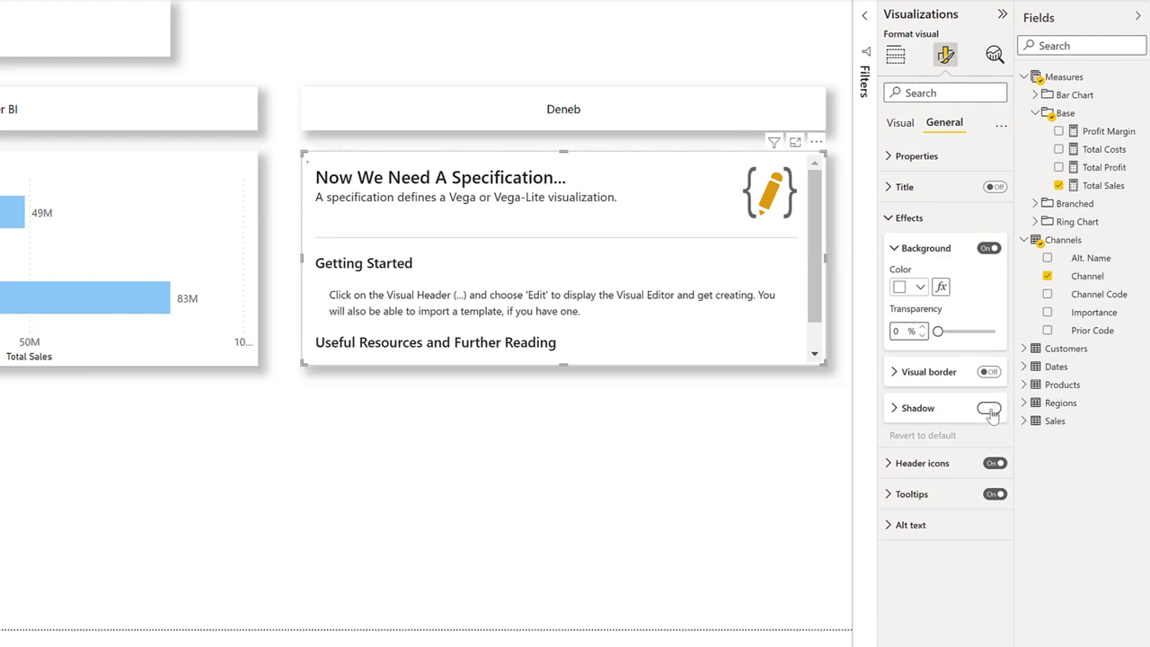
click(782, 444)
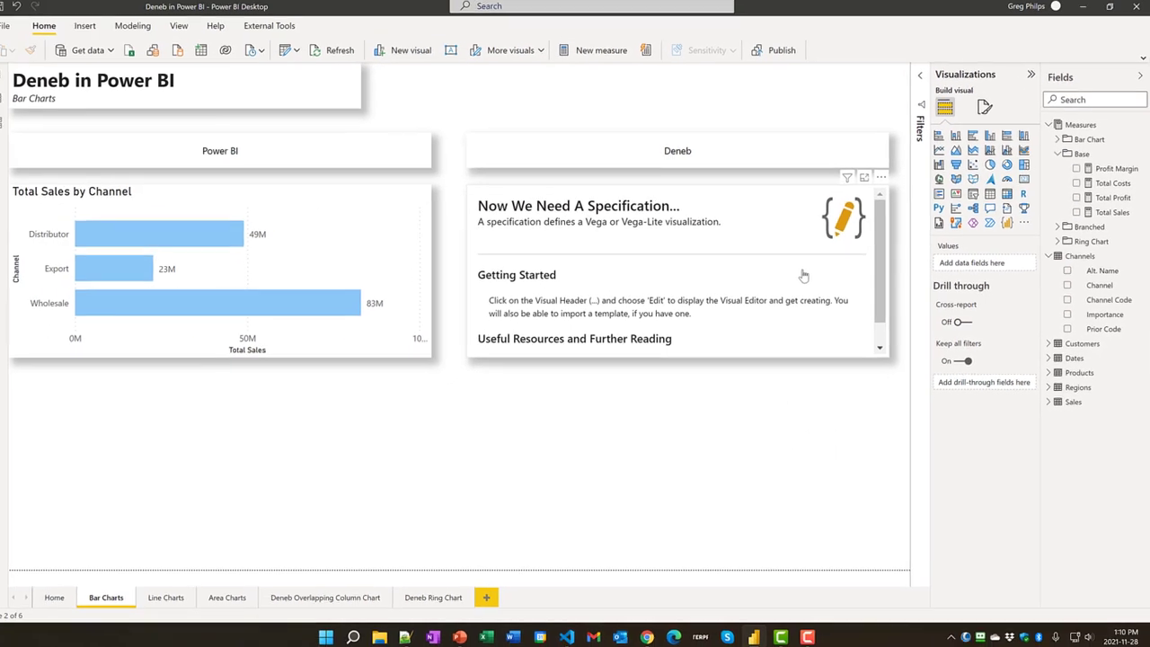
click(802, 273)
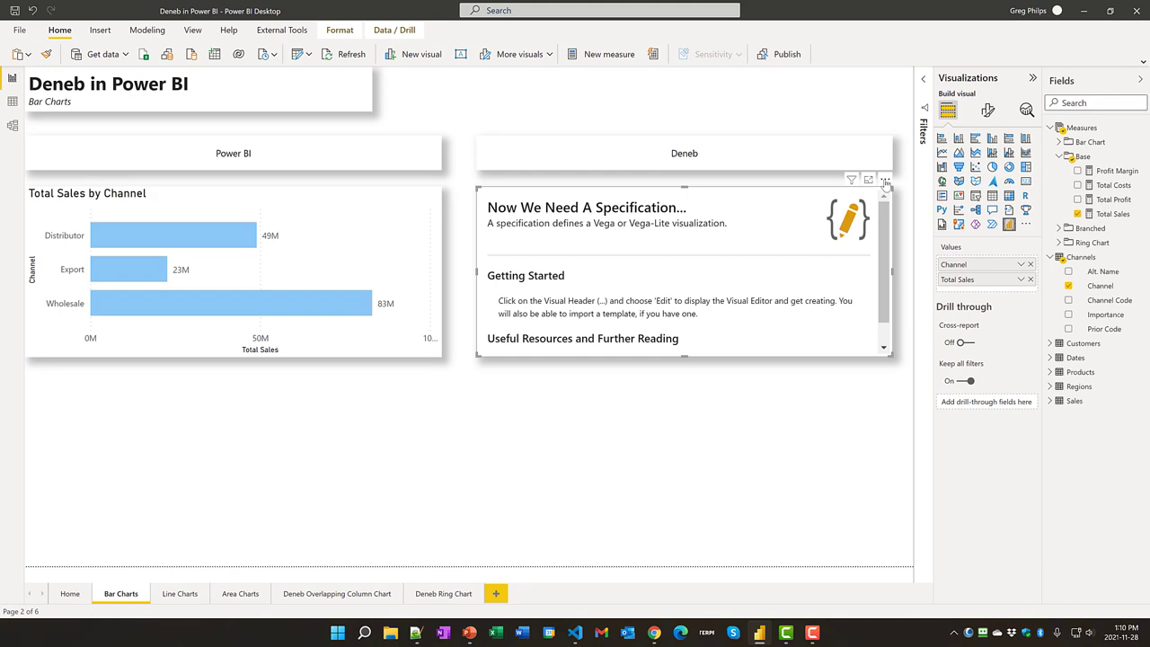
click(886, 183)
Create a Vega-Lite Simple Bar Chart spec with Category Channel and Measure Total Sales, then return to the report
click(900, 195)
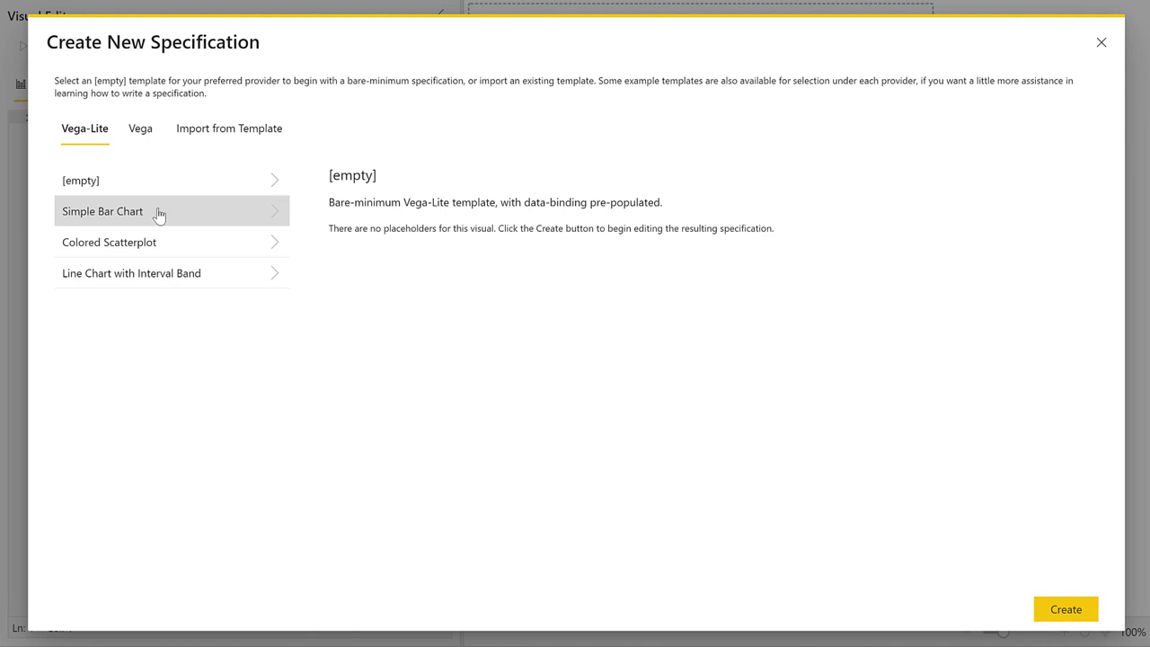
click(159, 215)
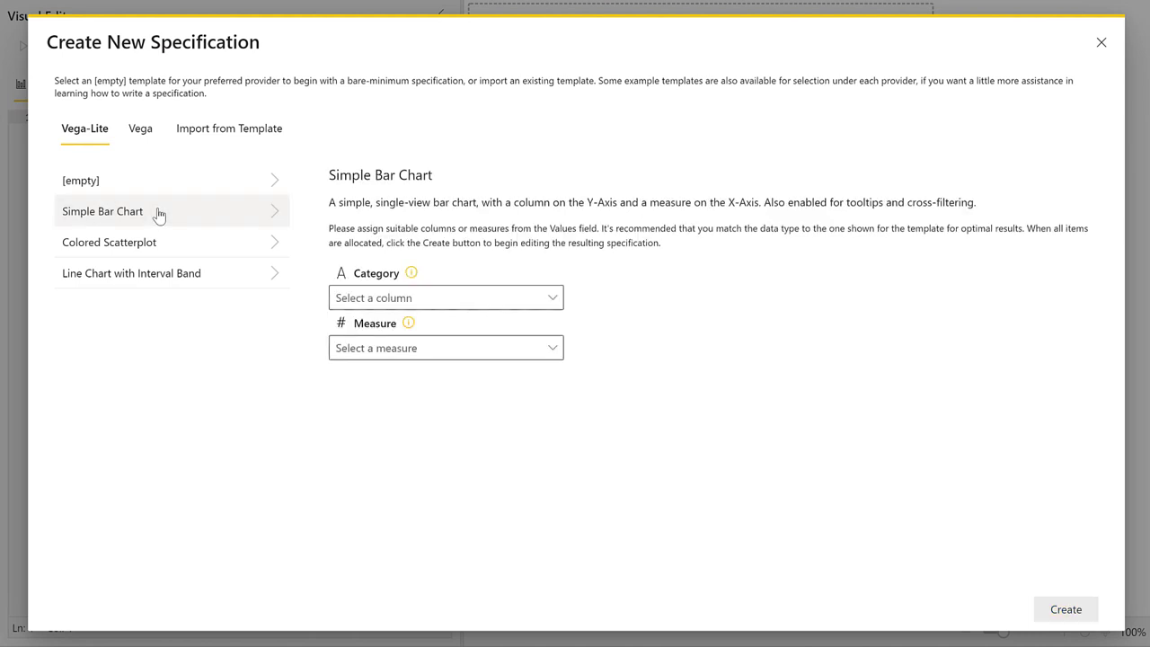
click(407, 301)
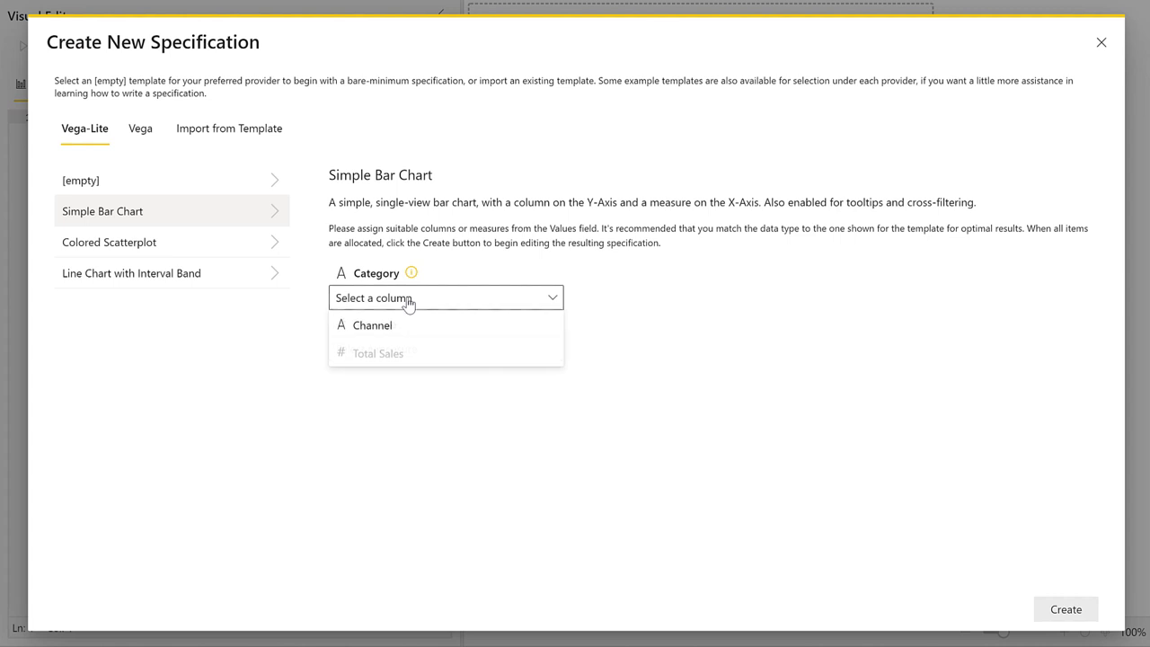
click(388, 326)
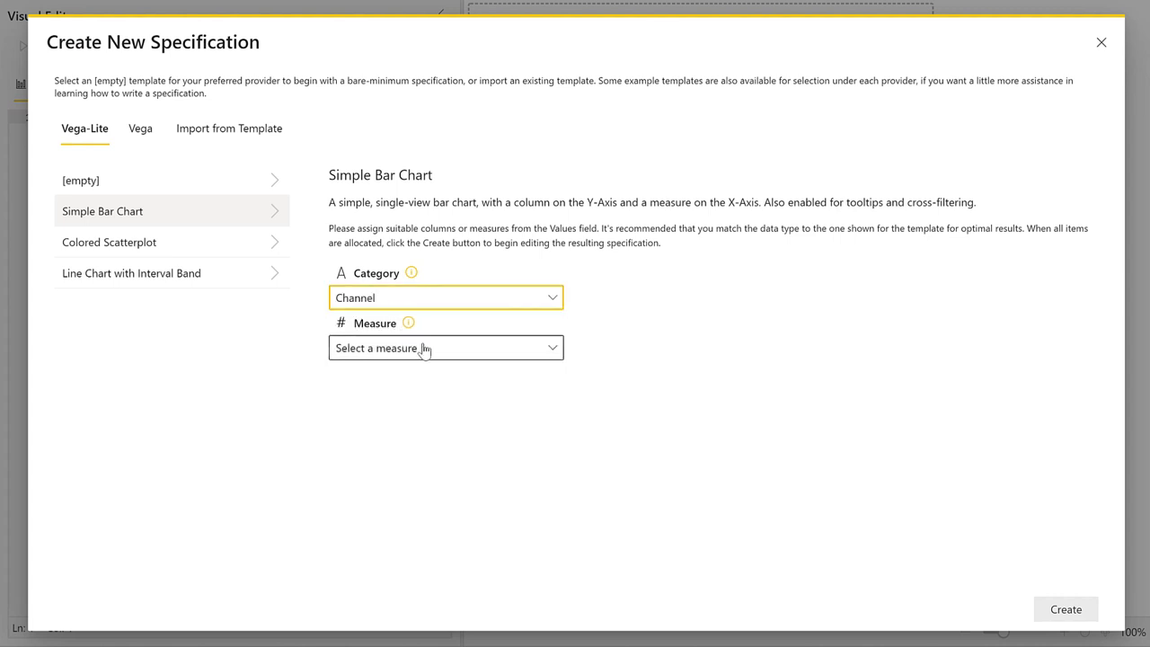
click(425, 349)
click(405, 407)
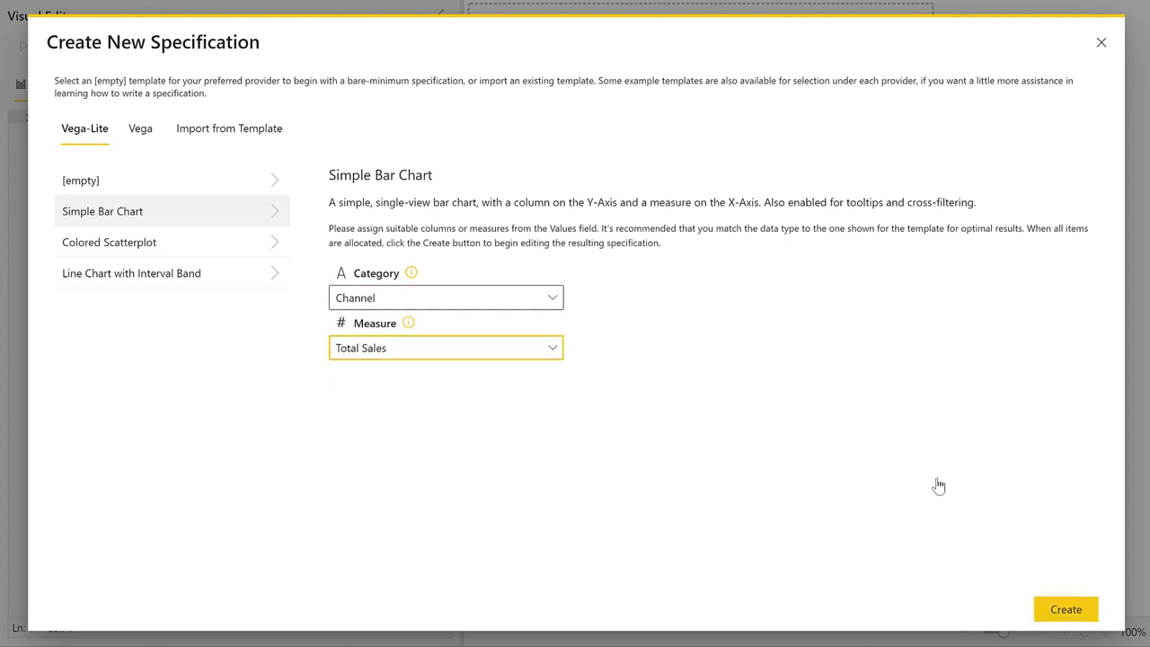
click(1053, 608)
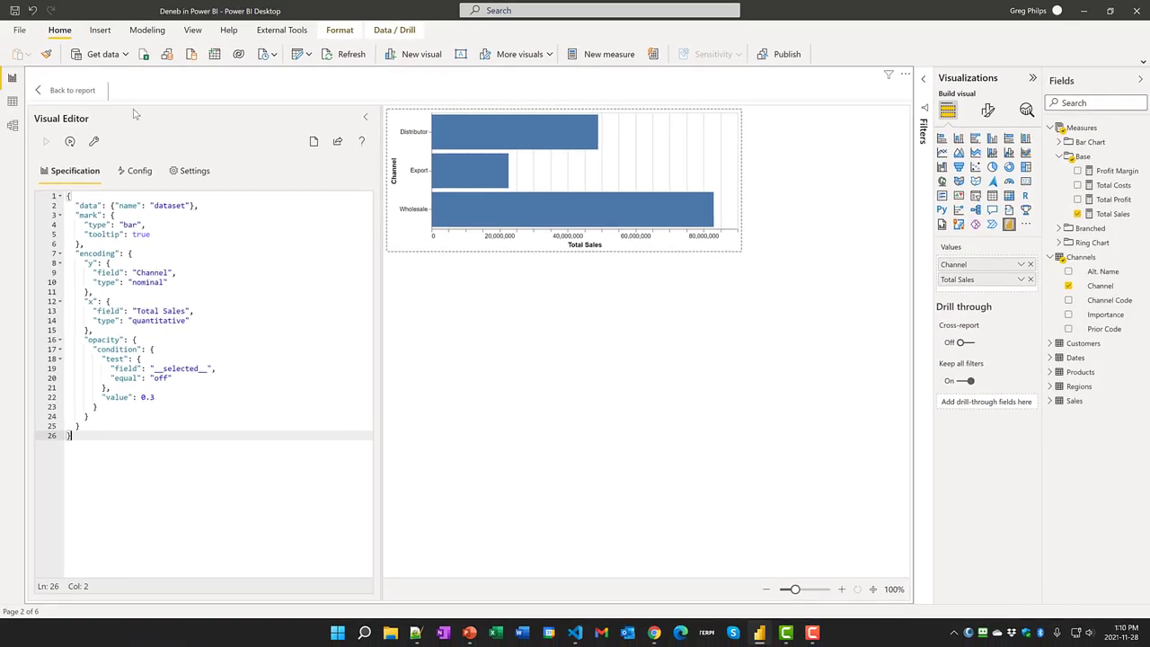
click(72, 91)
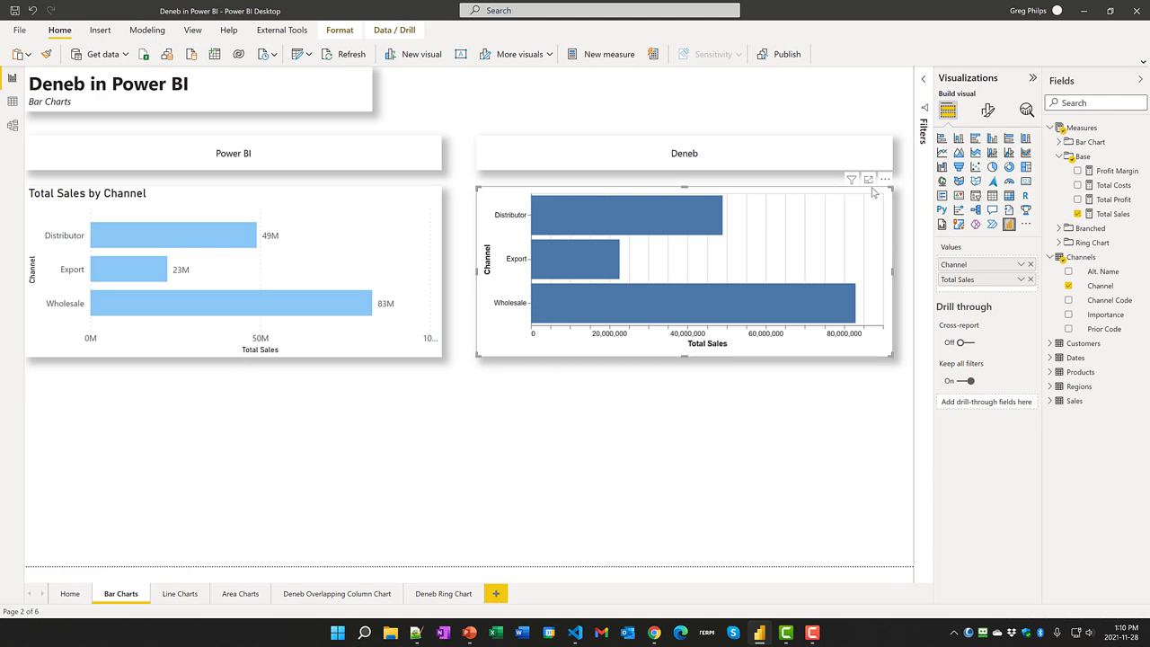
Open the bar chart's specification in the Deneb editor and select its mark block
click(885, 182)
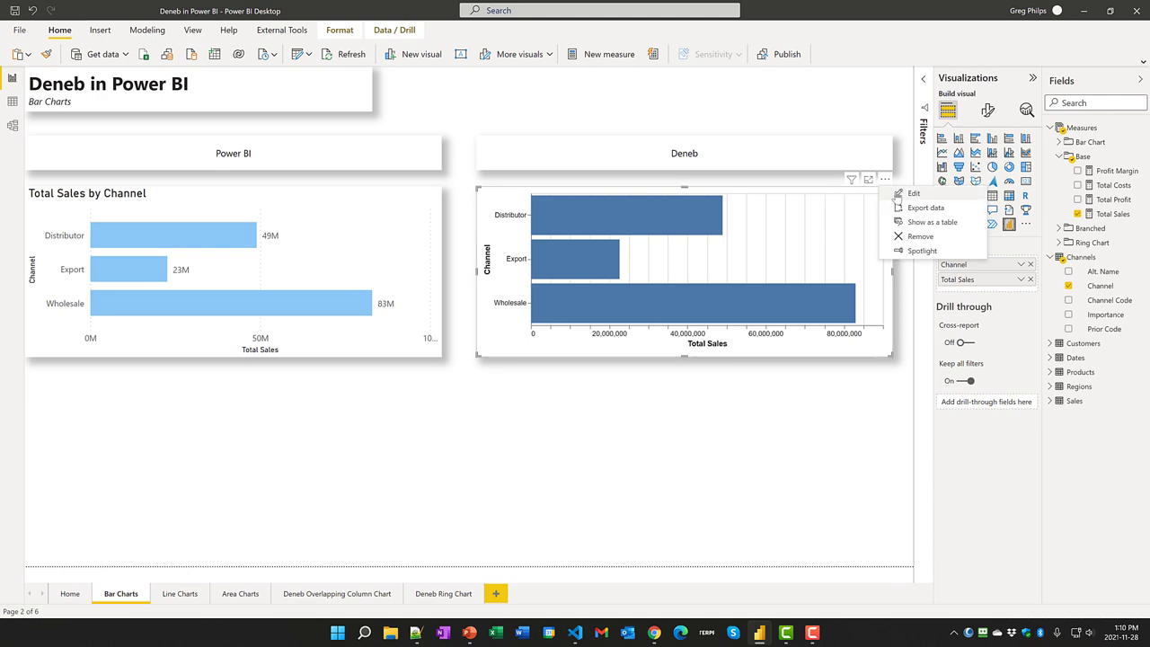
click(896, 193)
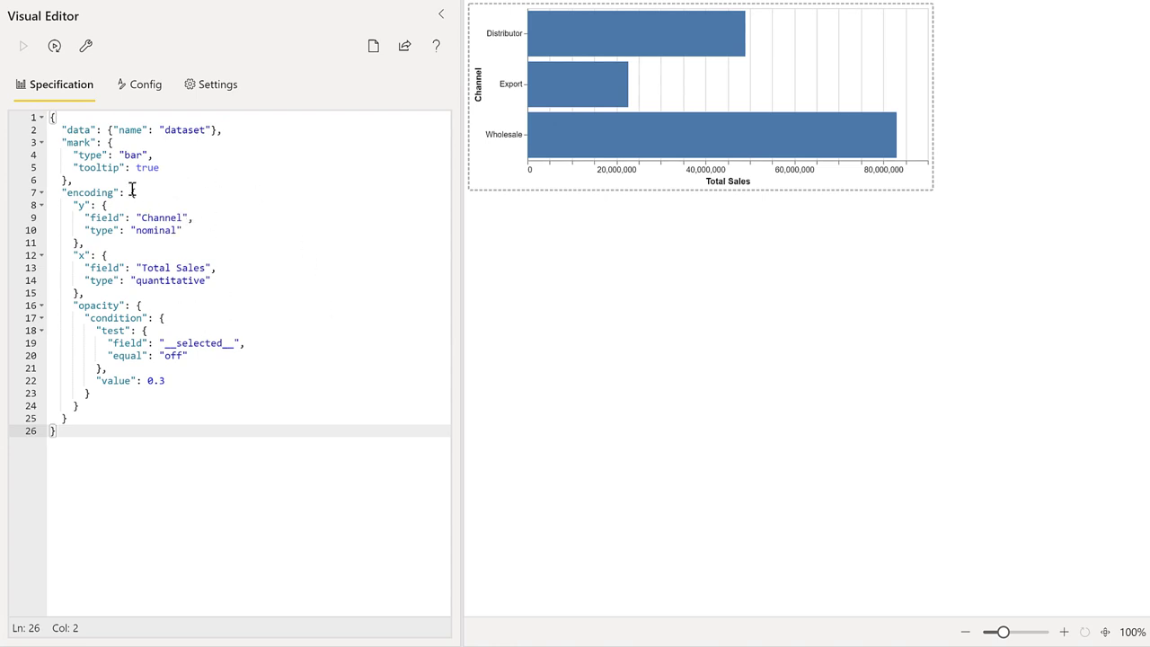
drag(72, 180, 19, 145)
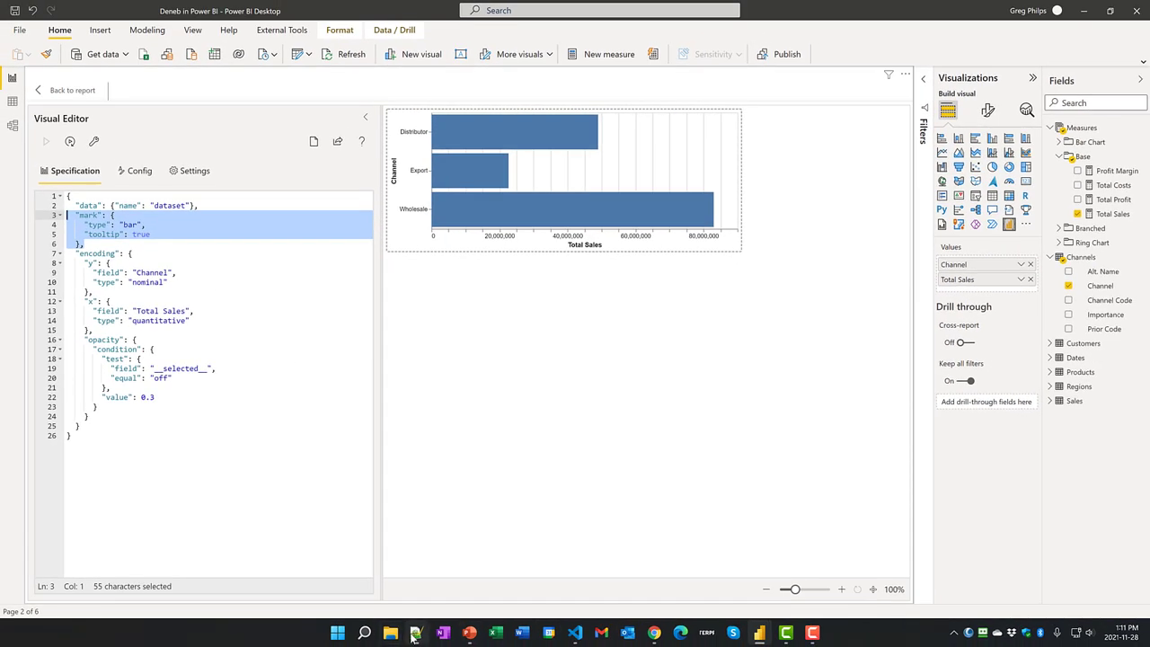
Select the ADD DATA LABELS TO BAR CHART layer code, lines 15–34, in the Notepad++ snippets file
click(415, 632)
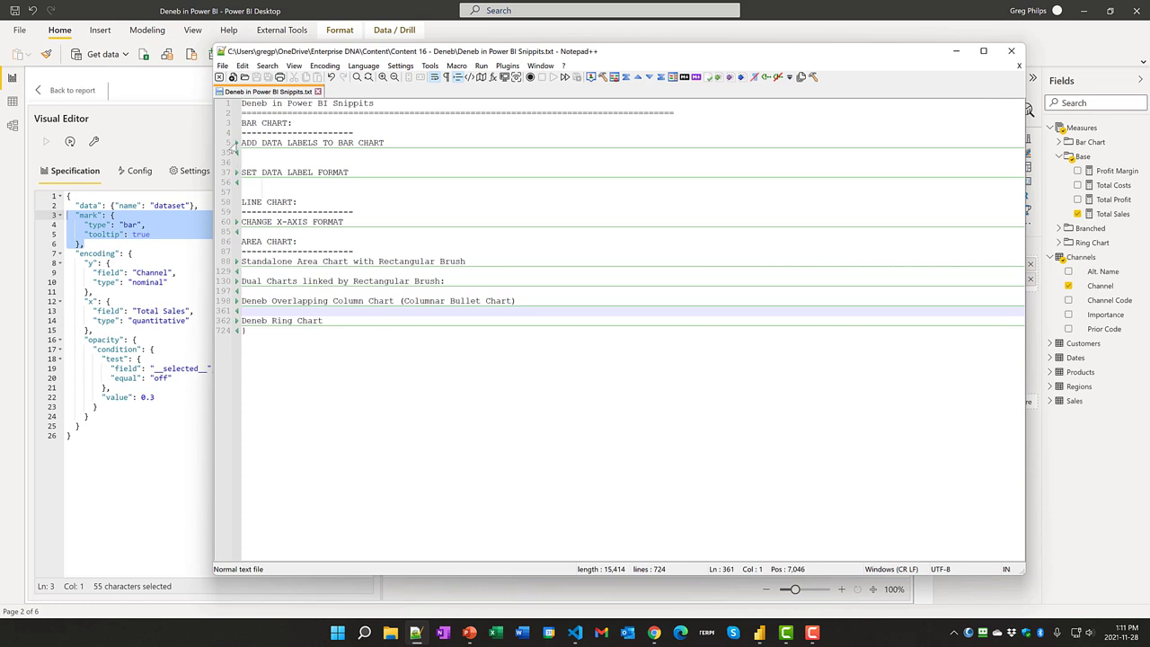
click(236, 143)
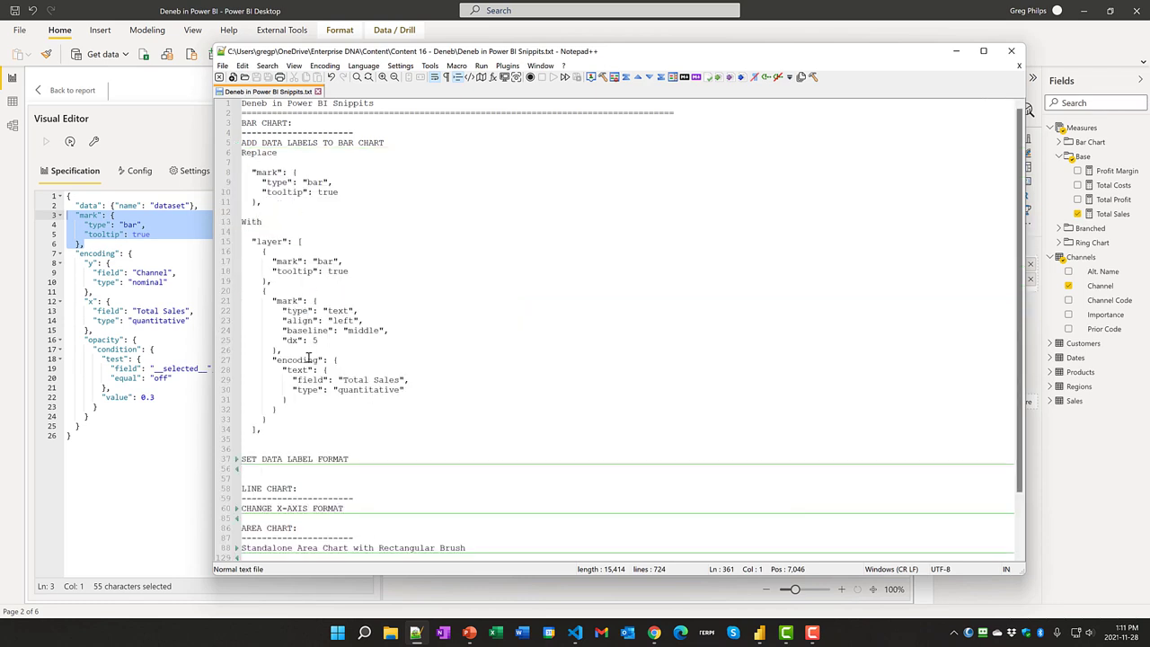
drag(270, 430, 233, 244)
key(ctrl+c)
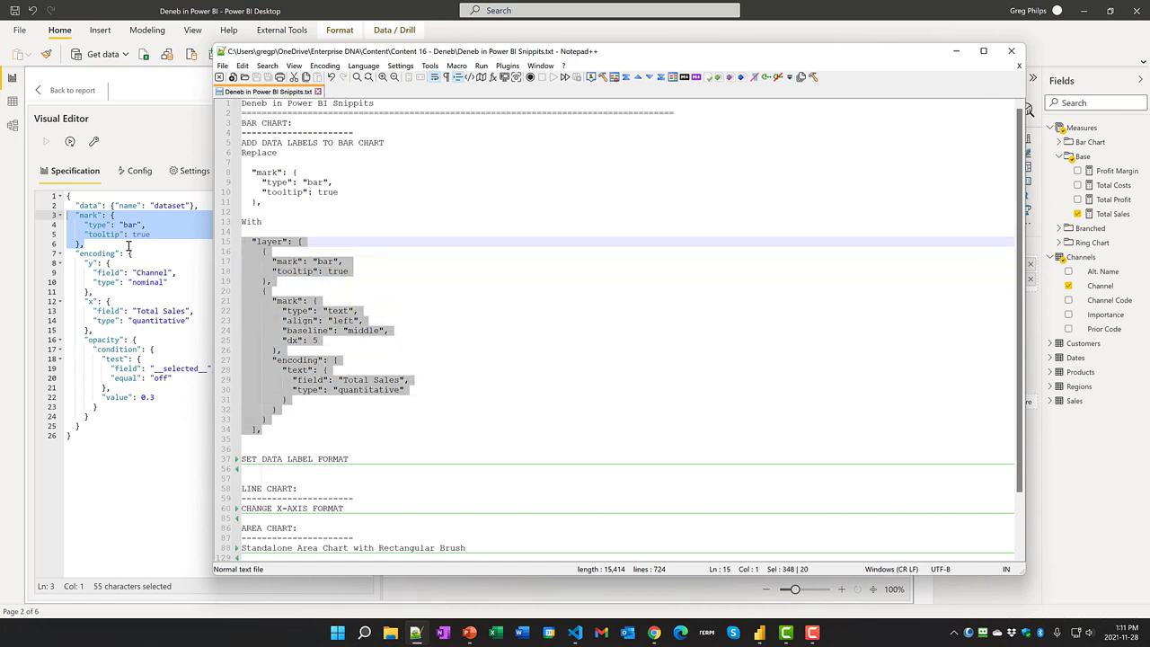
key(alt+Tab)
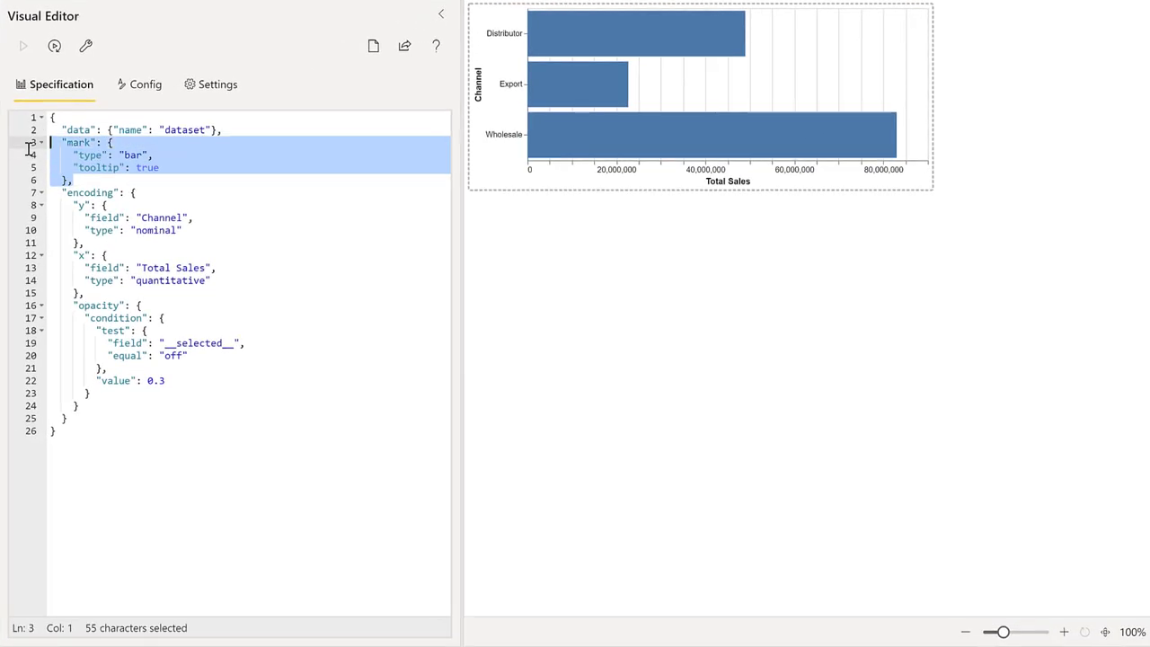
Paste the layer array over the mark block, run it, and return to the report
key(ctrl+v)
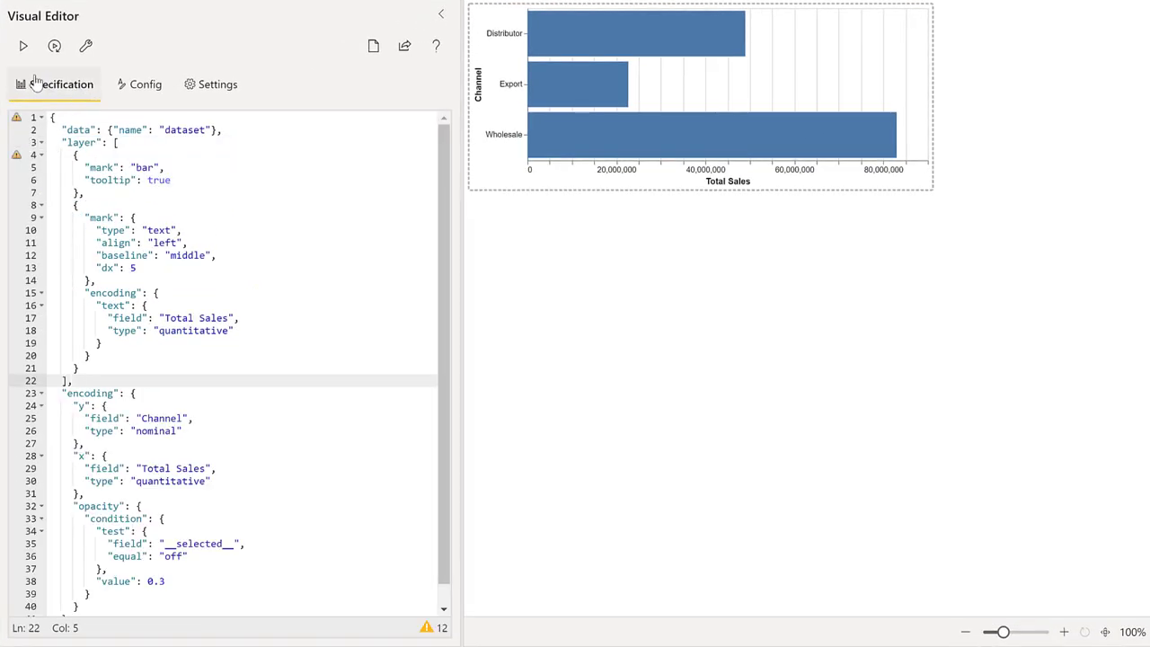
click(23, 49)
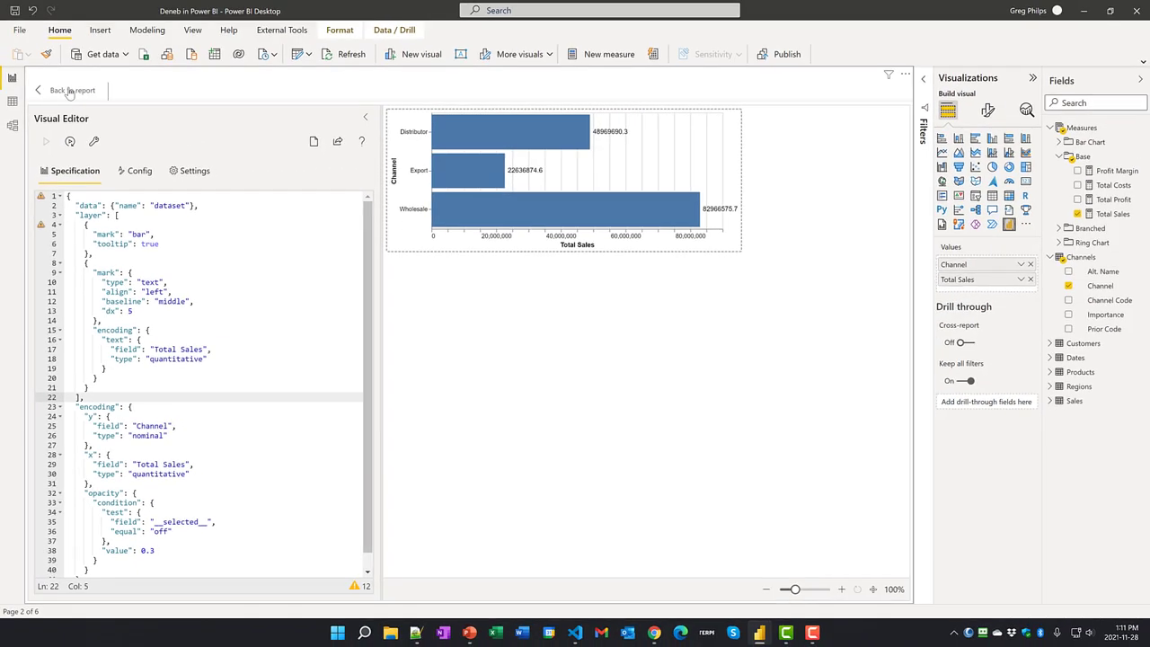
click(62, 91)
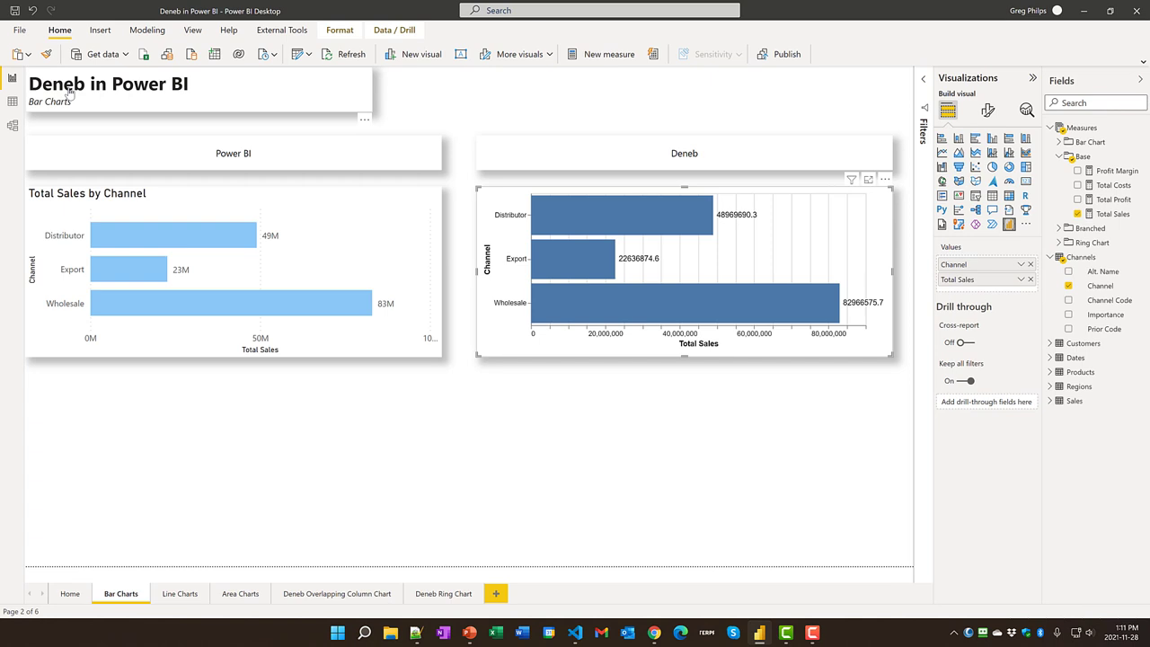
click(885, 181)
In Notepad++, expand SET DATA LABEL FORMAT and select its formatted encoding block, lines 48–55
click(906, 191)
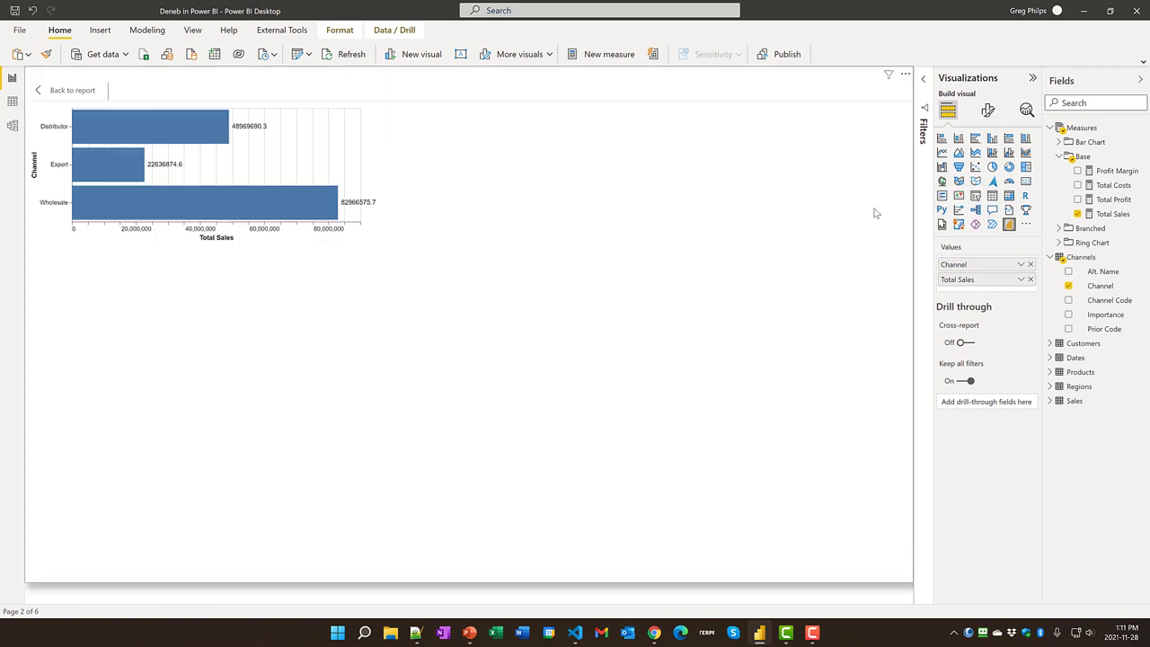
key(alt+Tab)
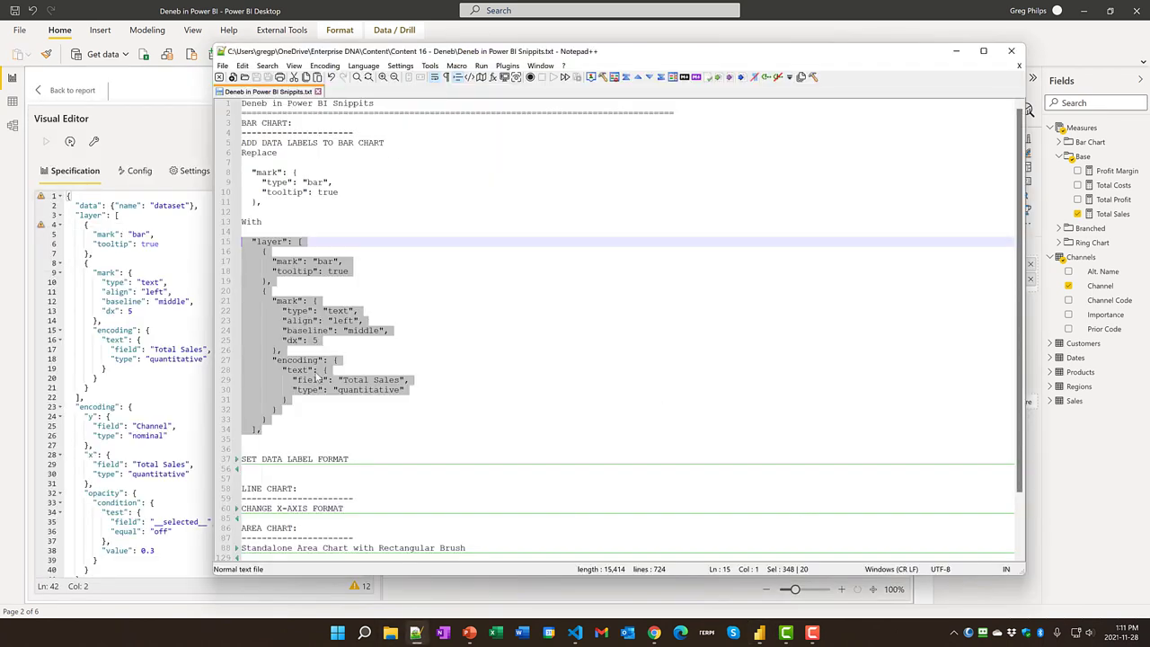
scroll(381, 423, down, 2)
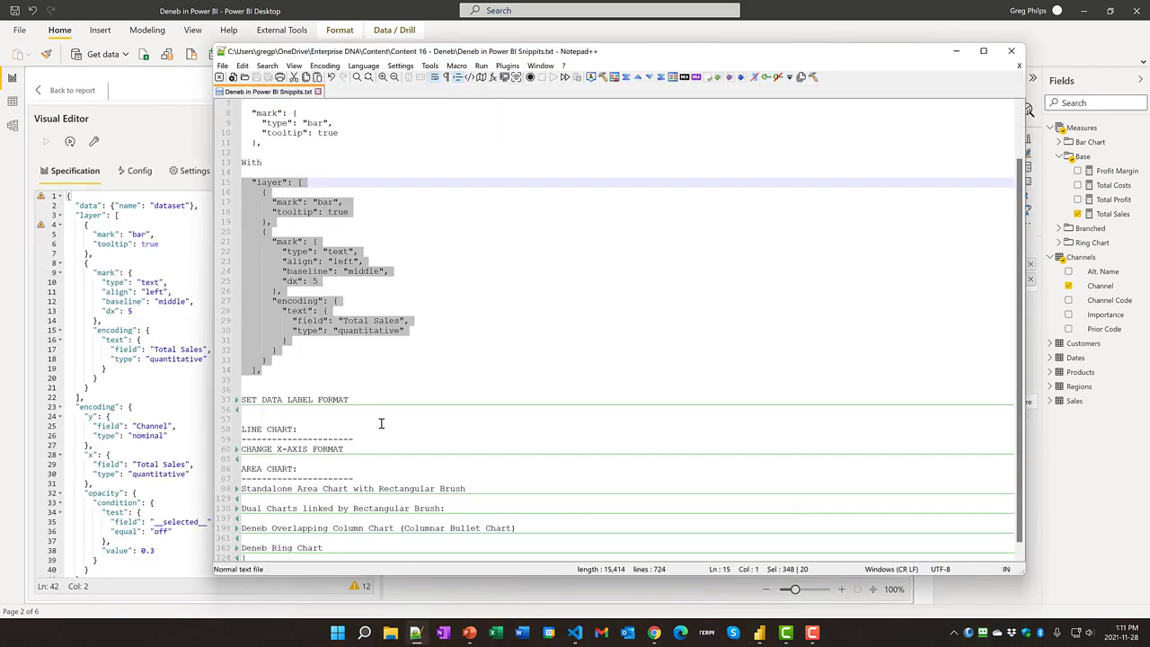
click(231, 400)
scroll(381, 372, down, 5)
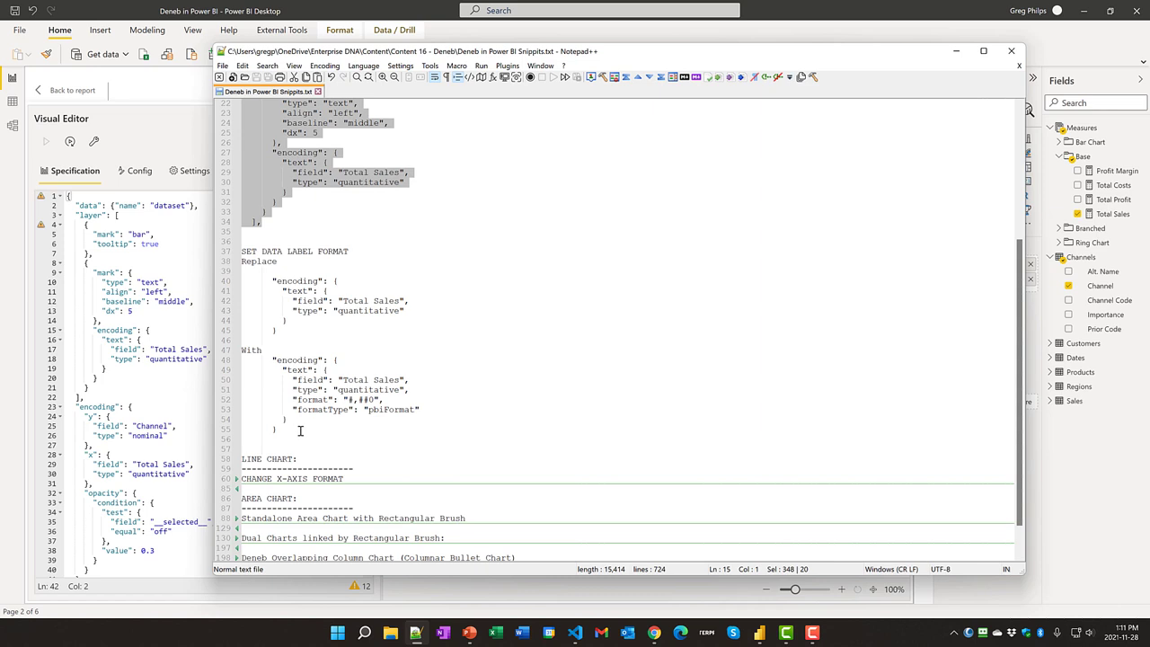
drag(286, 430, 207, 362)
key(ctrl+c)
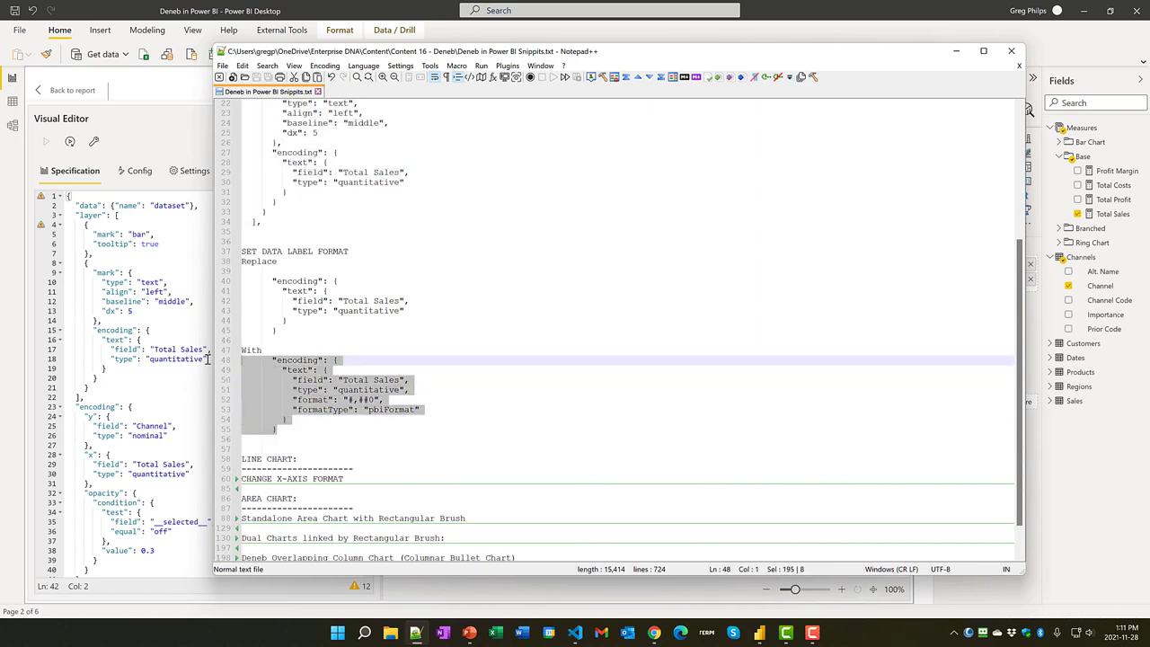
Replace the text encoding block with the "#,##0" pbiFormat encoding and run the spec
click(119, 371)
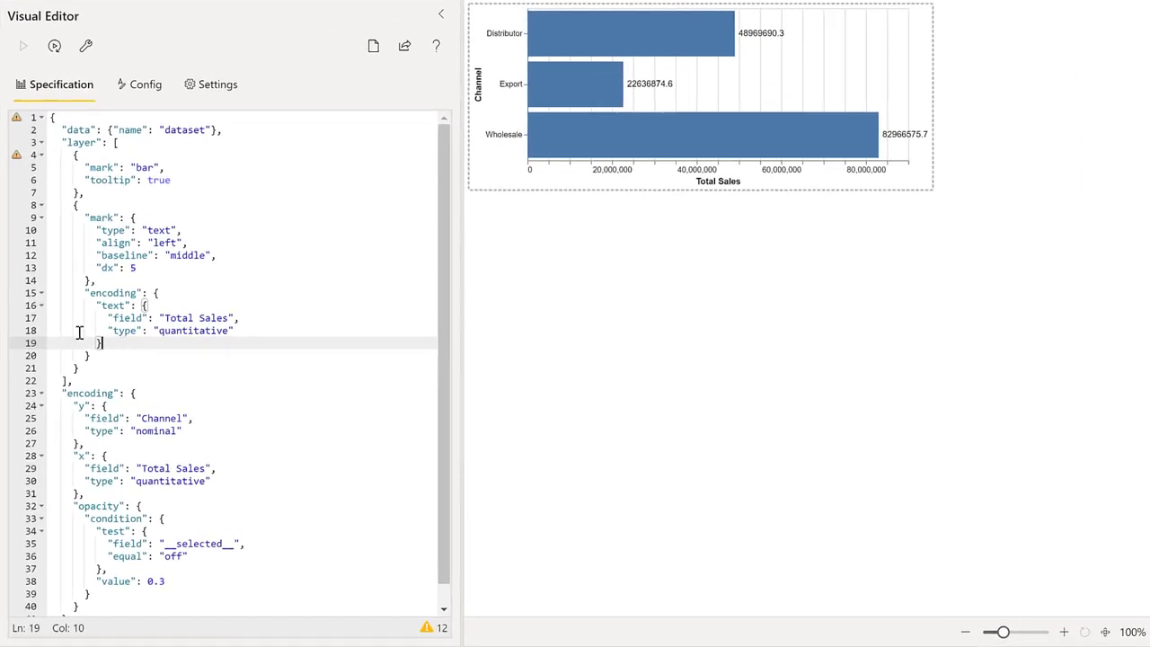
drag(79, 364, 17, 292)
key(ctrl+v)
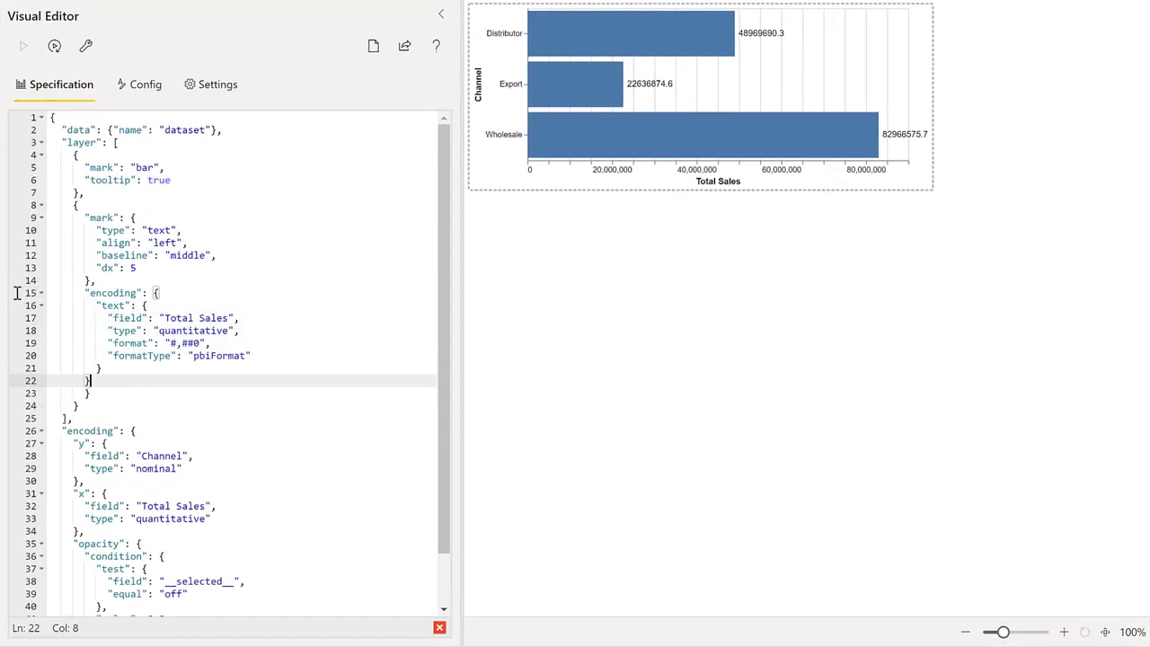
click(23, 49)
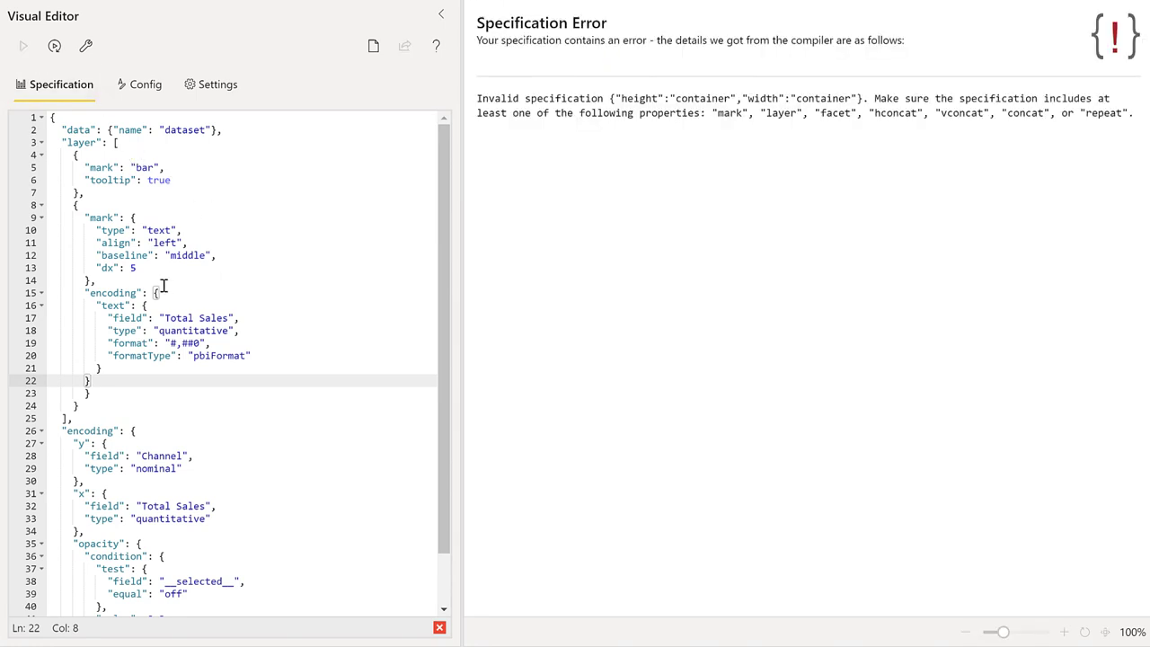
Delete the extra closing brace on line 22, rerun the chart, and go back to the report
drag(92, 380, 7, 386)
key(BackSpace)
key(BackSpace)
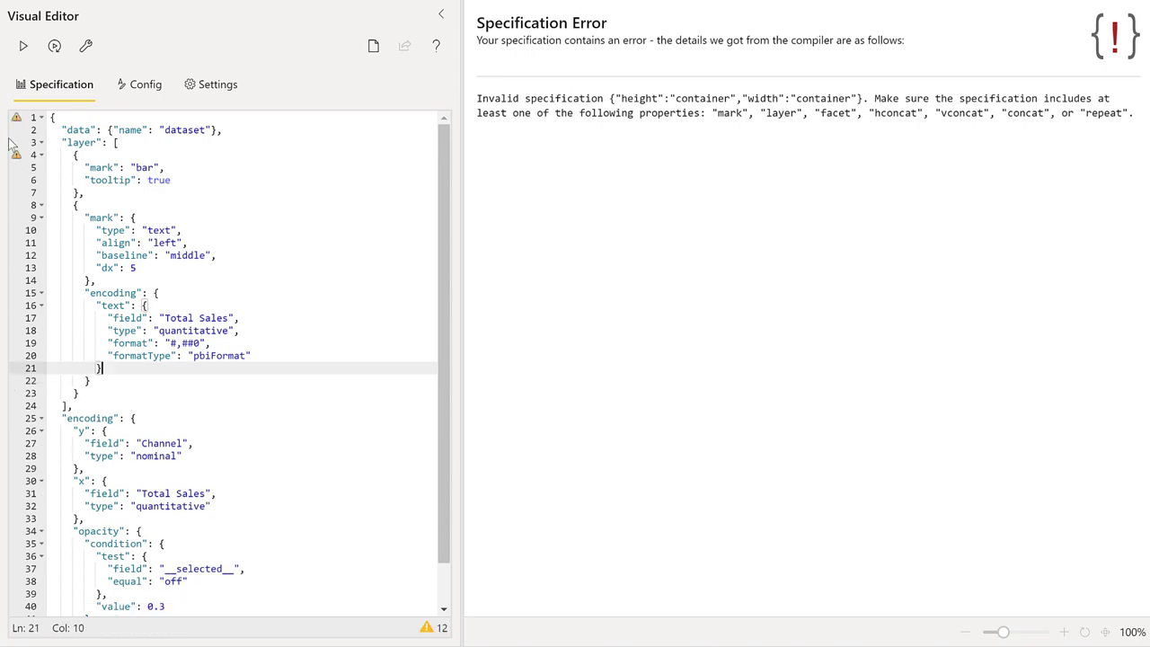
click(21, 50)
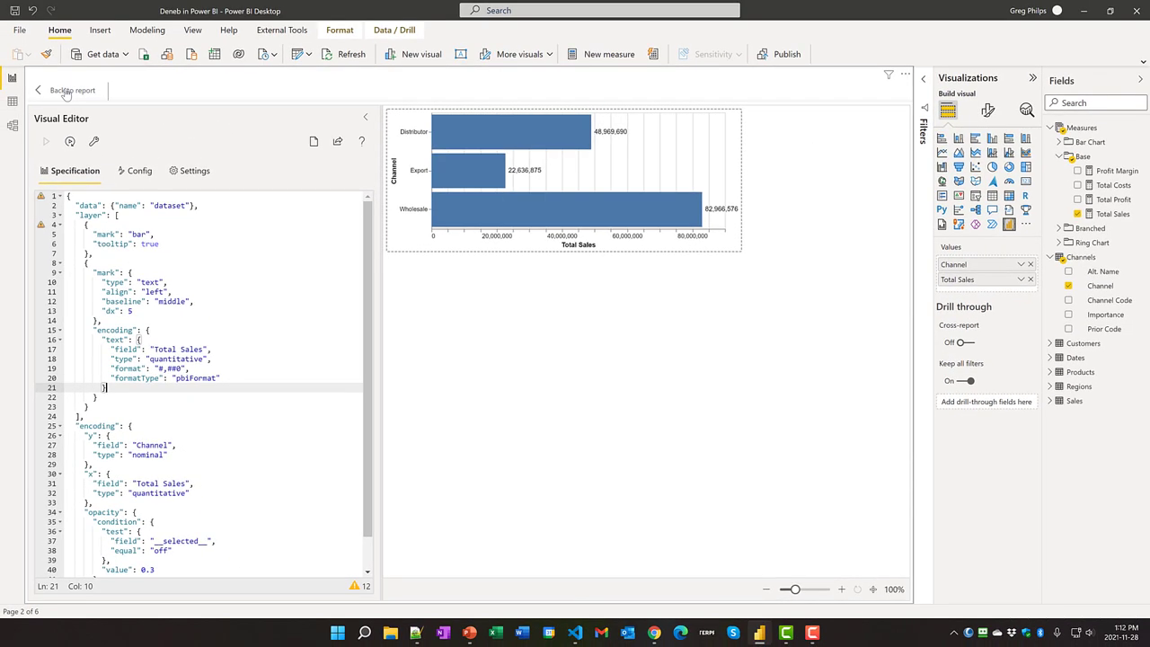
click(65, 90)
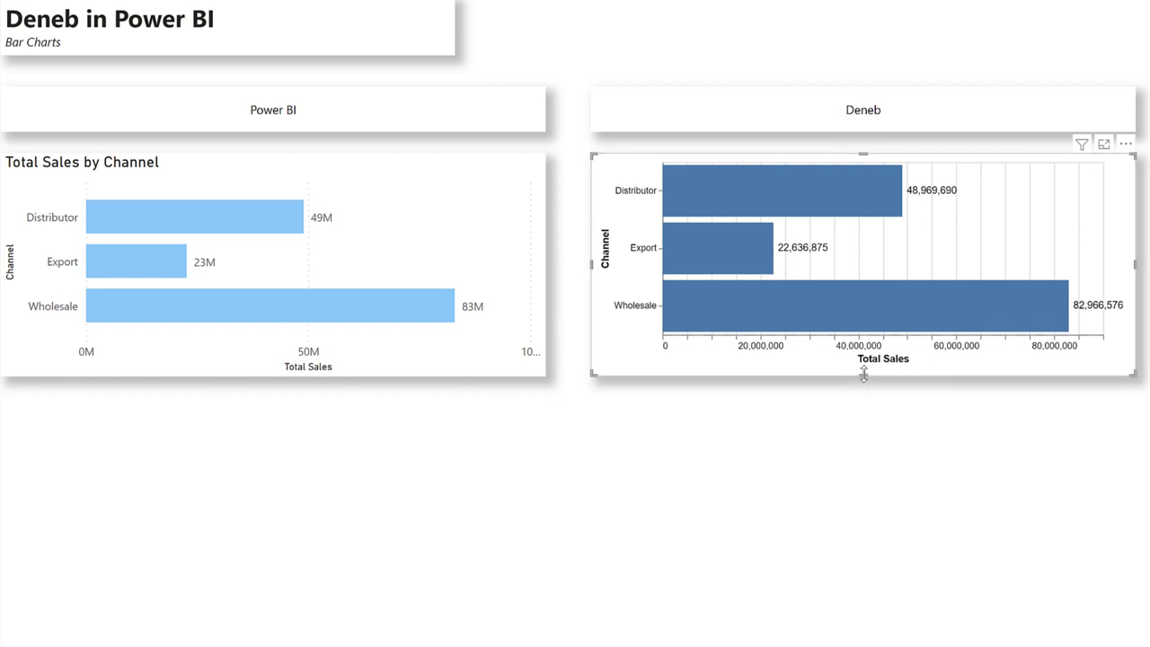
Drag the Deneb visual taller and reopen its specification for editing
drag(863, 373, 865, 602)
click(1125, 144)
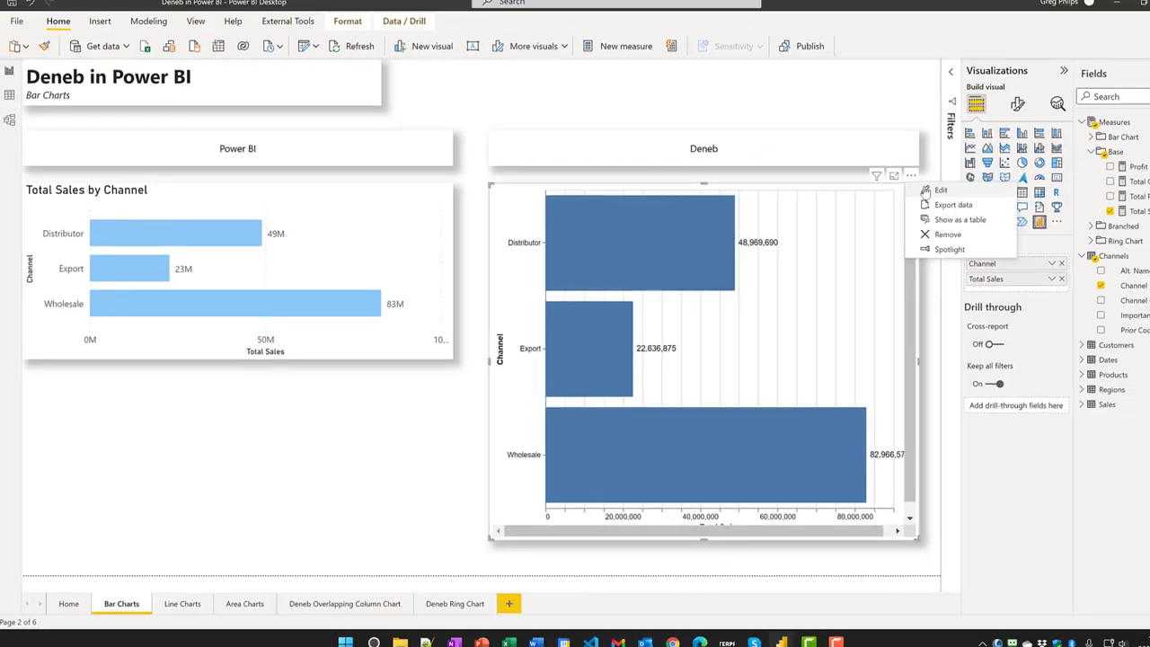
click(934, 191)
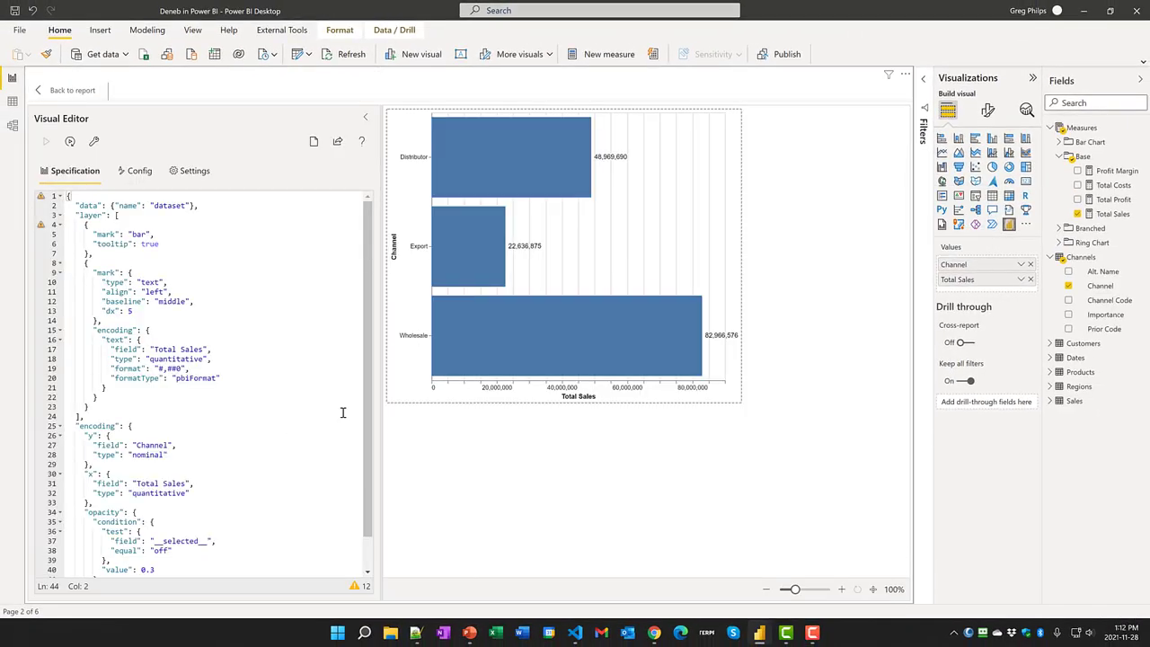
Swap the y and x encoding keys on lines 26 and 30 and rerun to draw vertical columns
scroll(352, 401, down, 1)
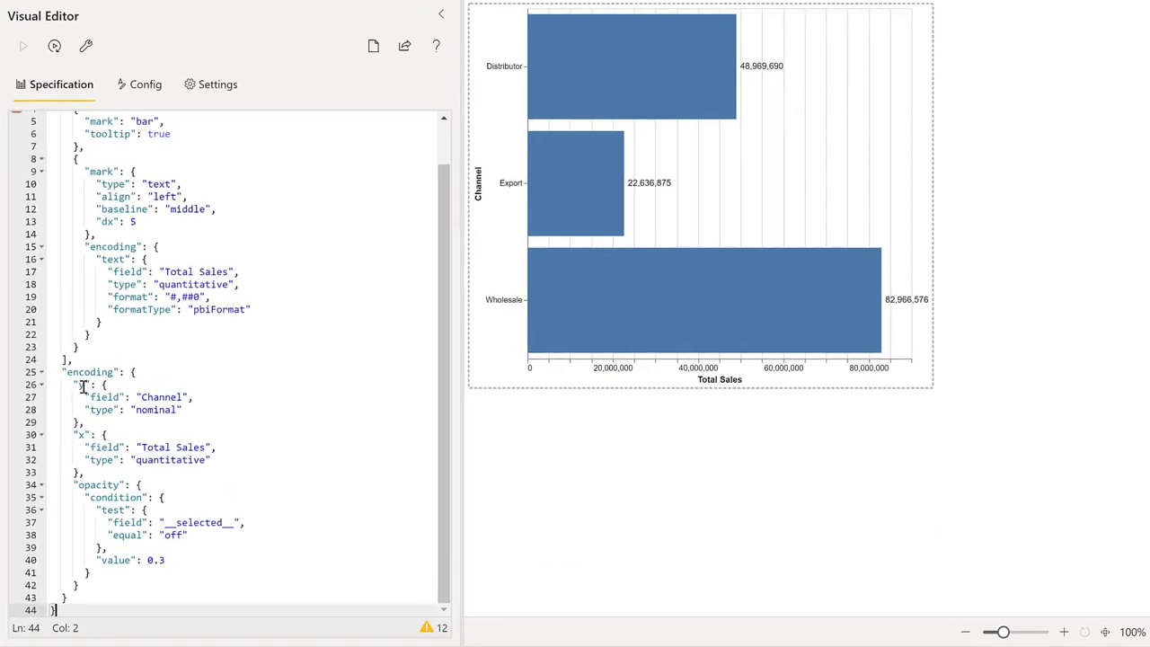
double_click(81, 387)
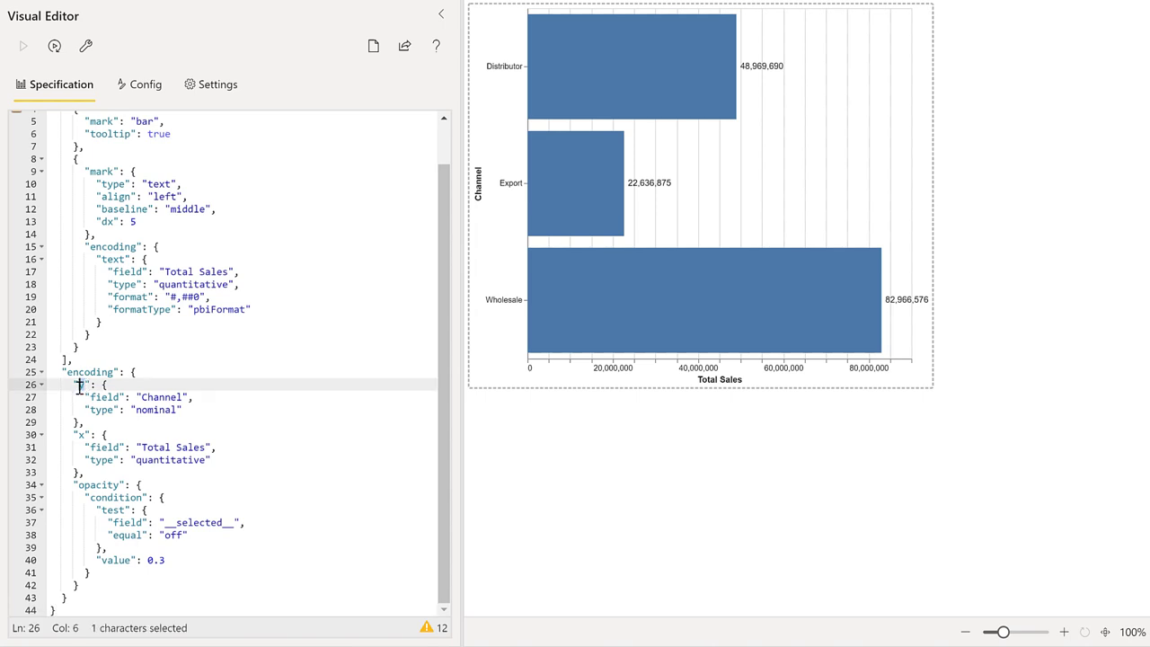
text(x)
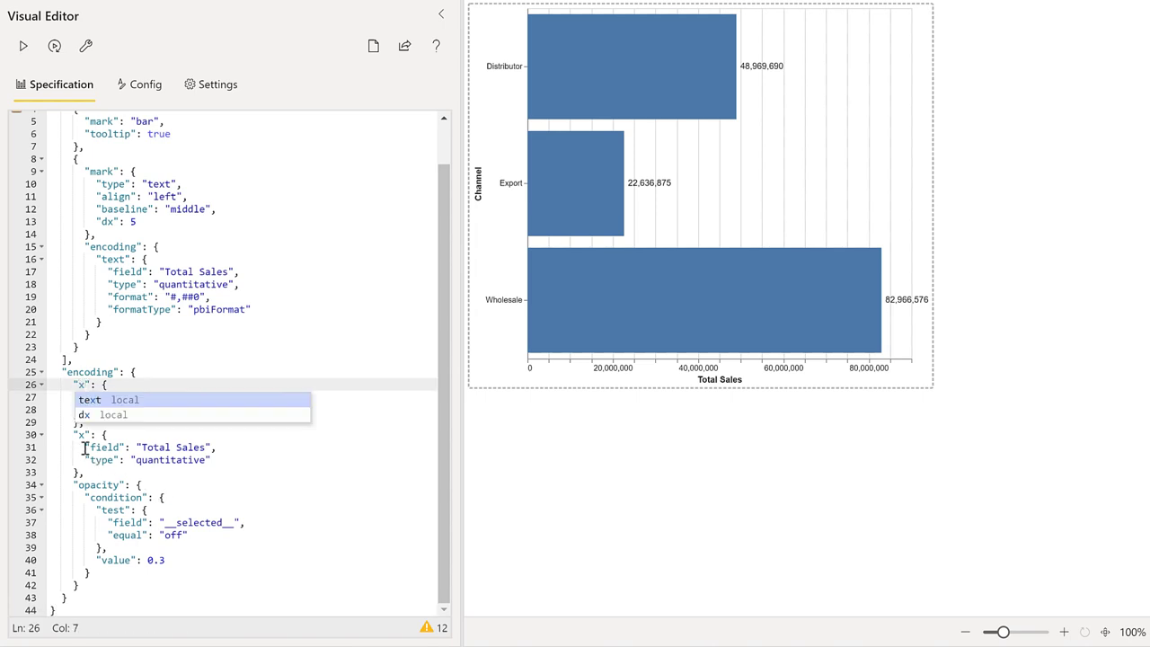
double_click(80, 434)
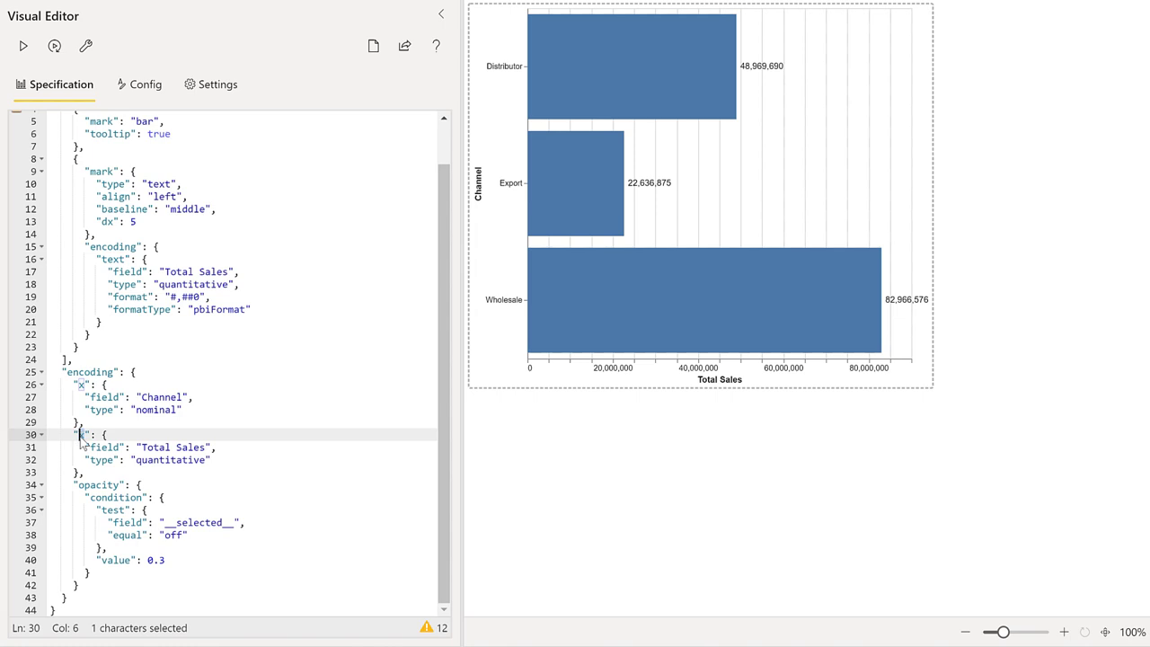
text(y)
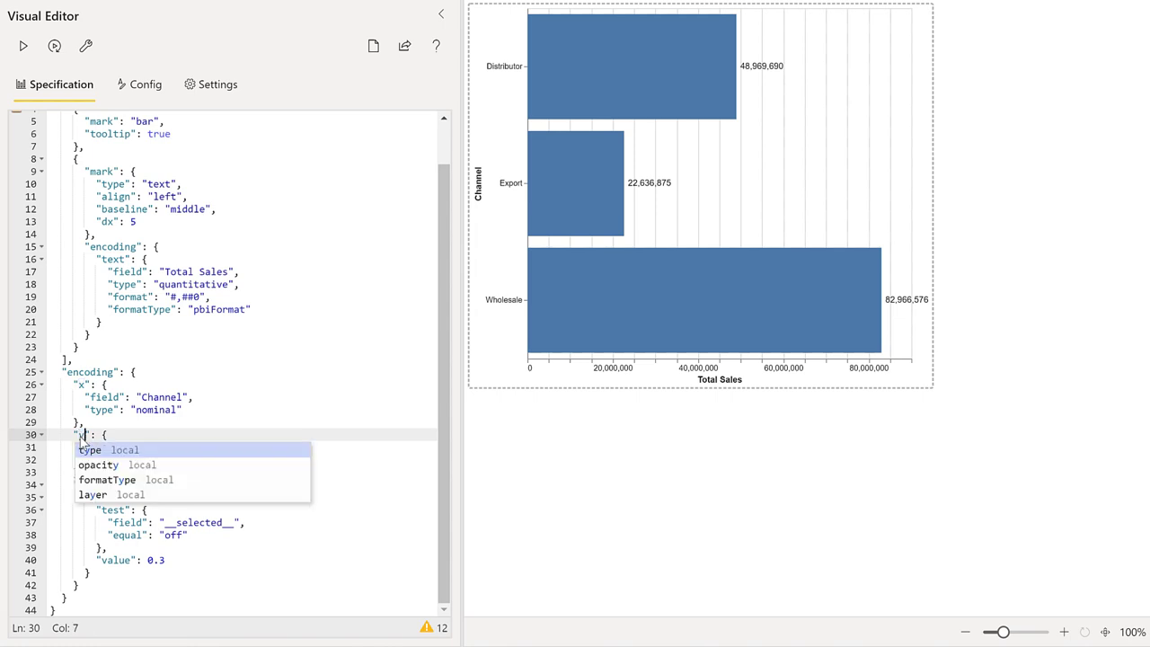
click(23, 45)
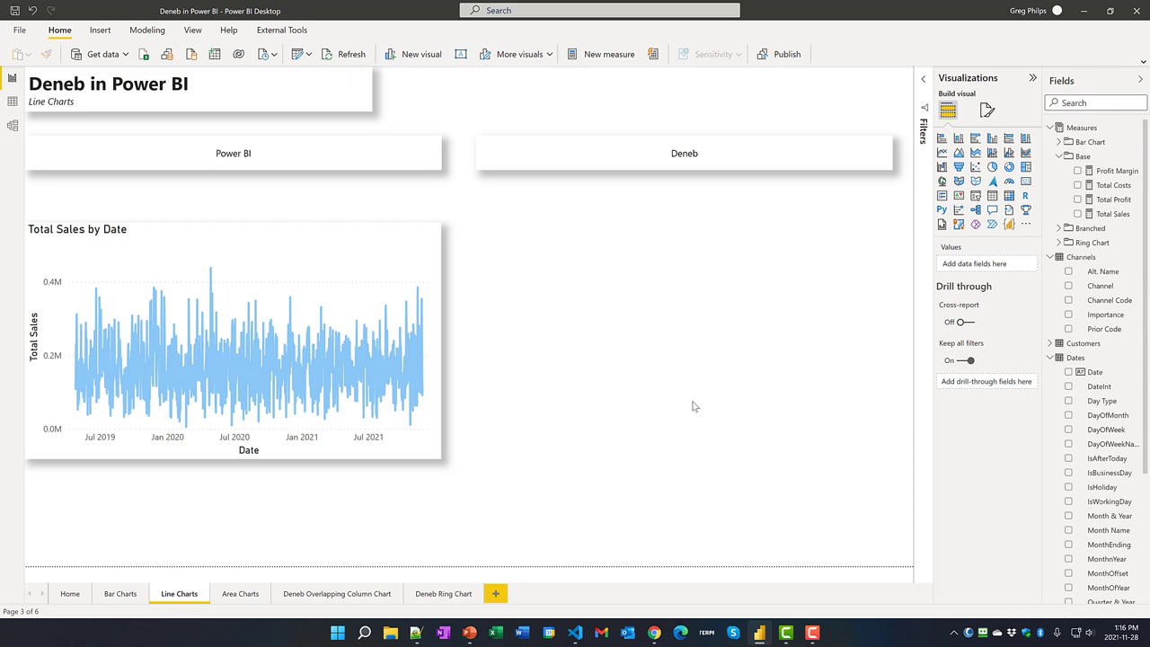
Add an enlarged Deneb visual on the right half of the page with Date and Total Sales values
click(1008, 226)
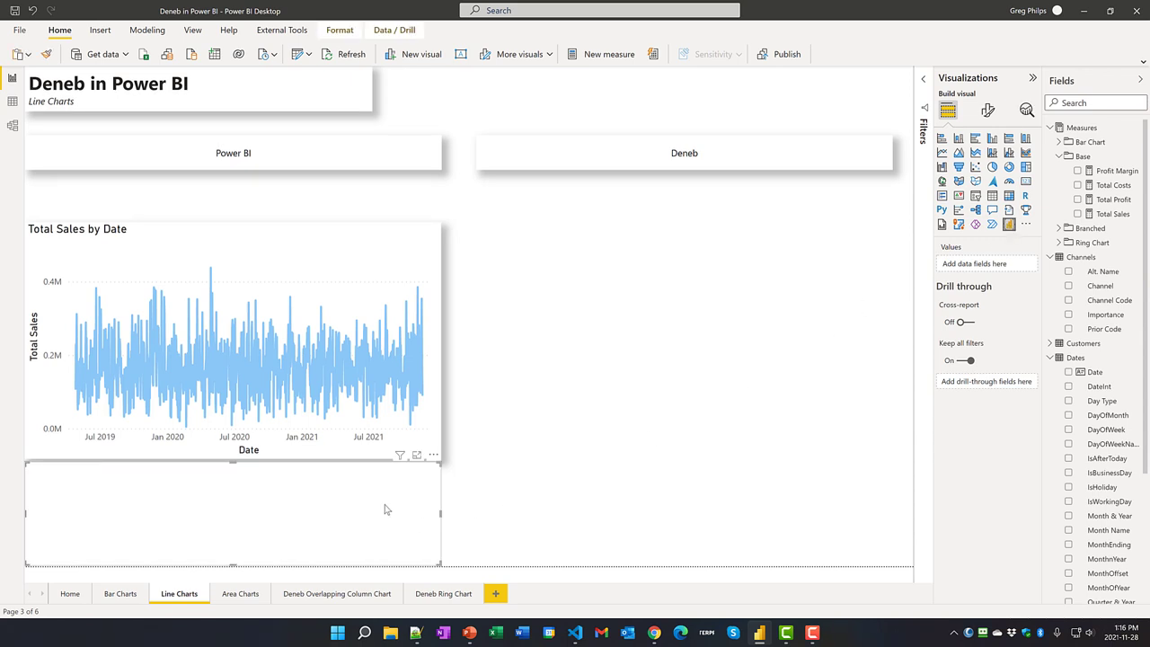
drag(433, 457, 881, 219)
drag(884, 328, 891, 458)
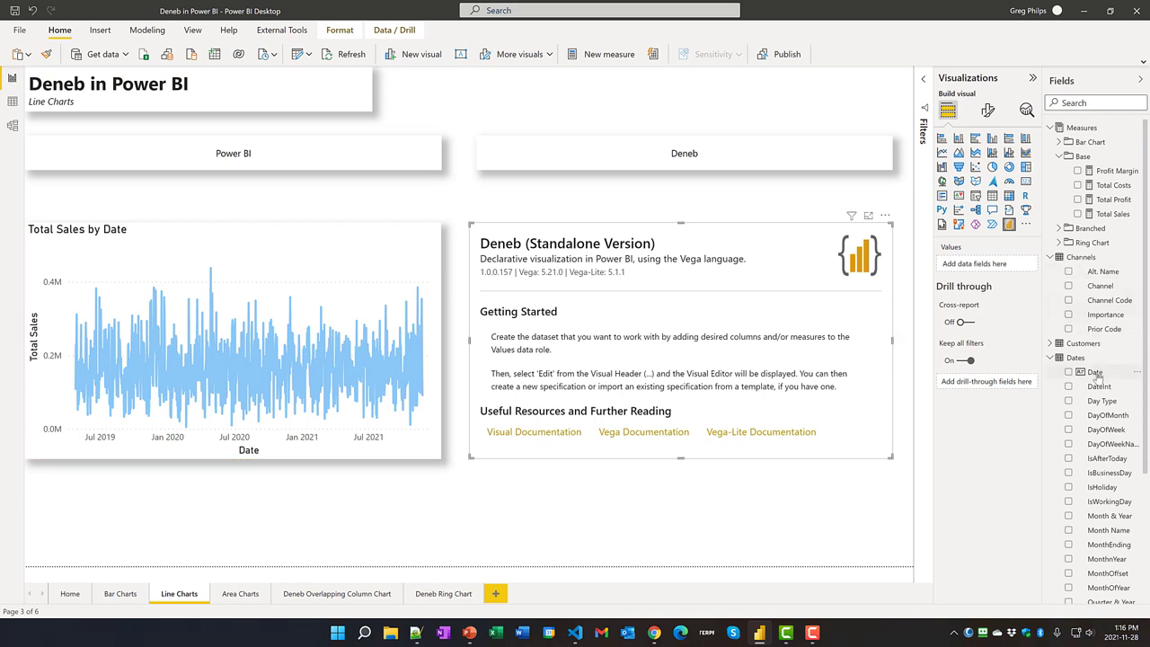
drag(1095, 373, 977, 263)
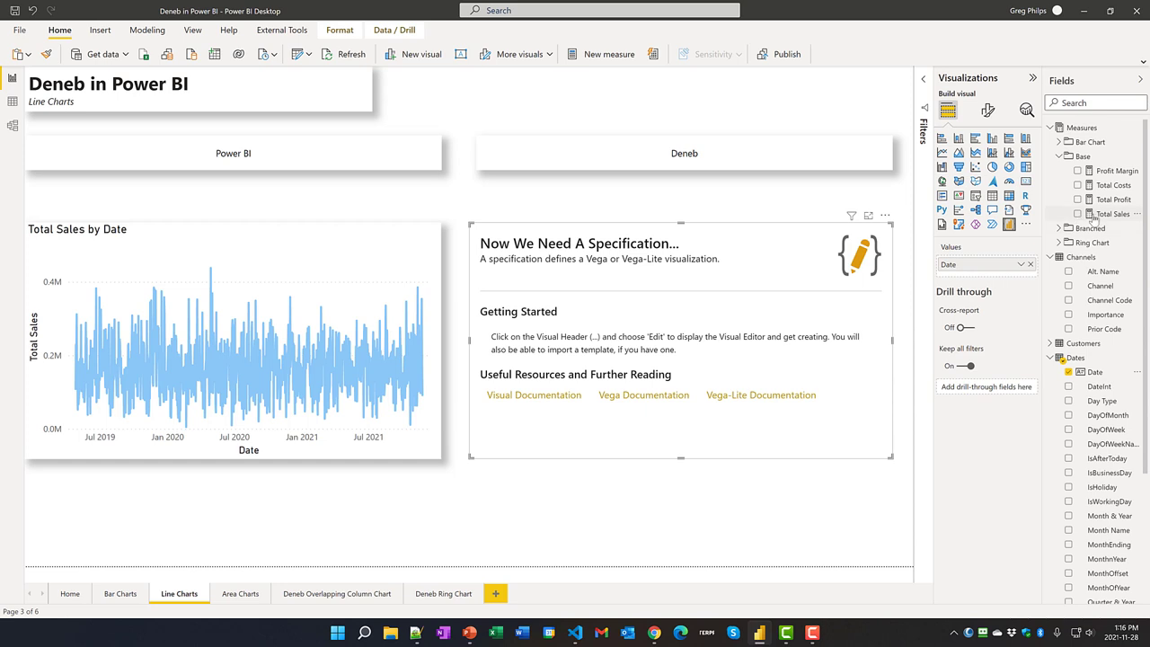
drag(1095, 214, 997, 277)
Turn on the new Deneb visual's drop shadow under General > Effects
click(987, 110)
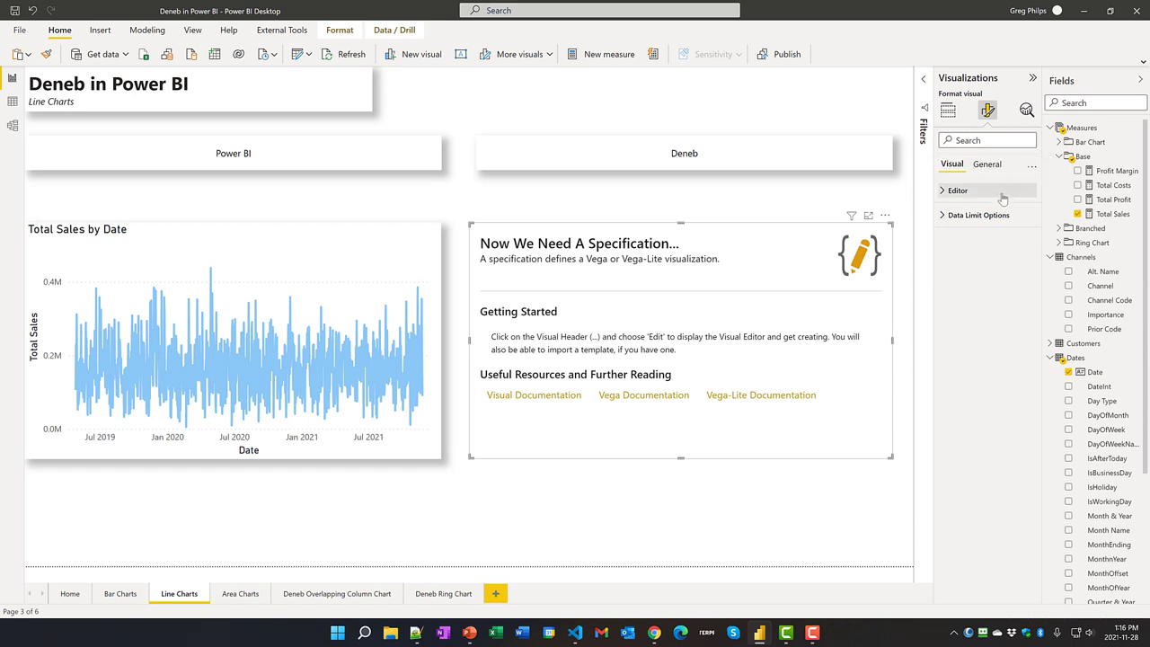
click(986, 165)
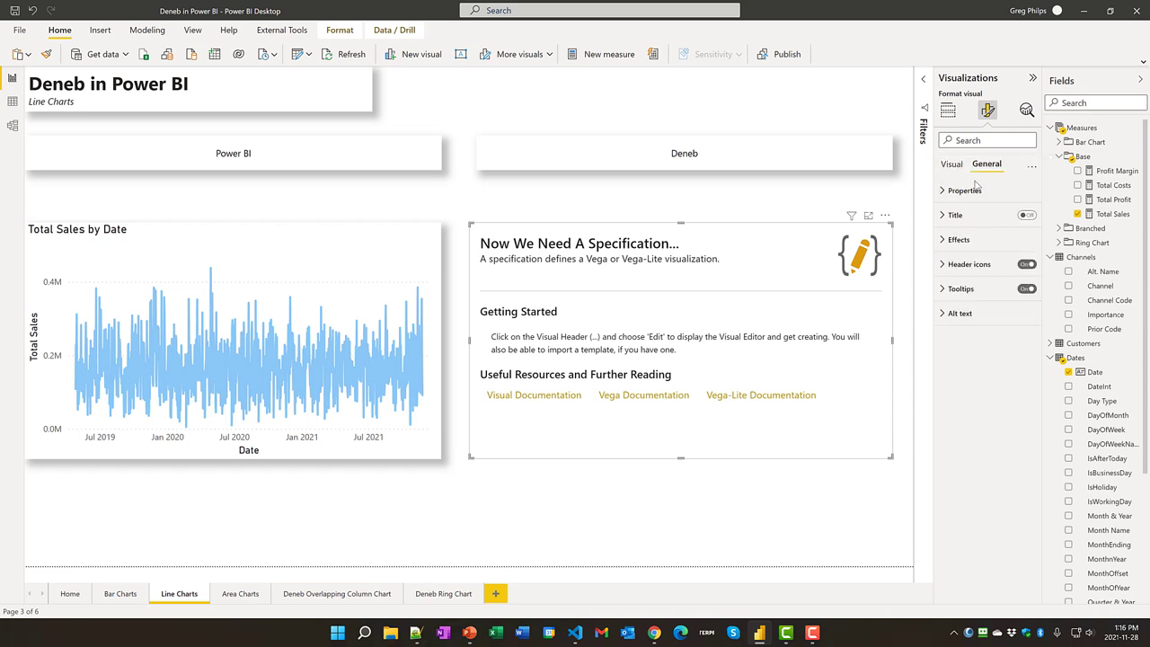
click(941, 239)
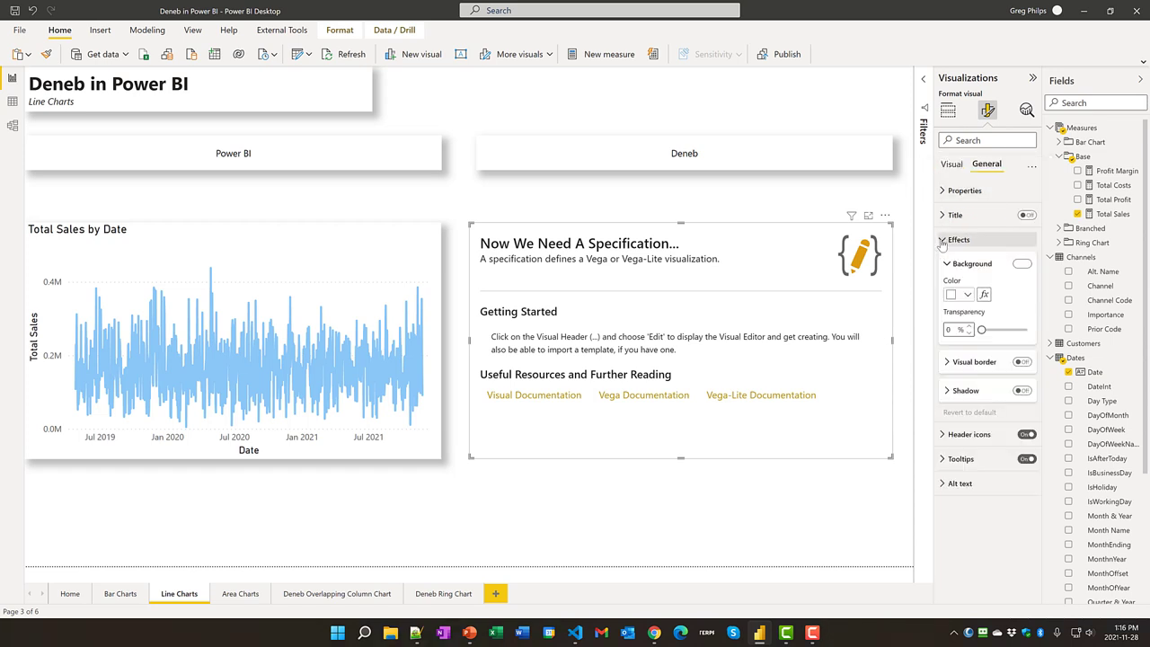
click(1021, 391)
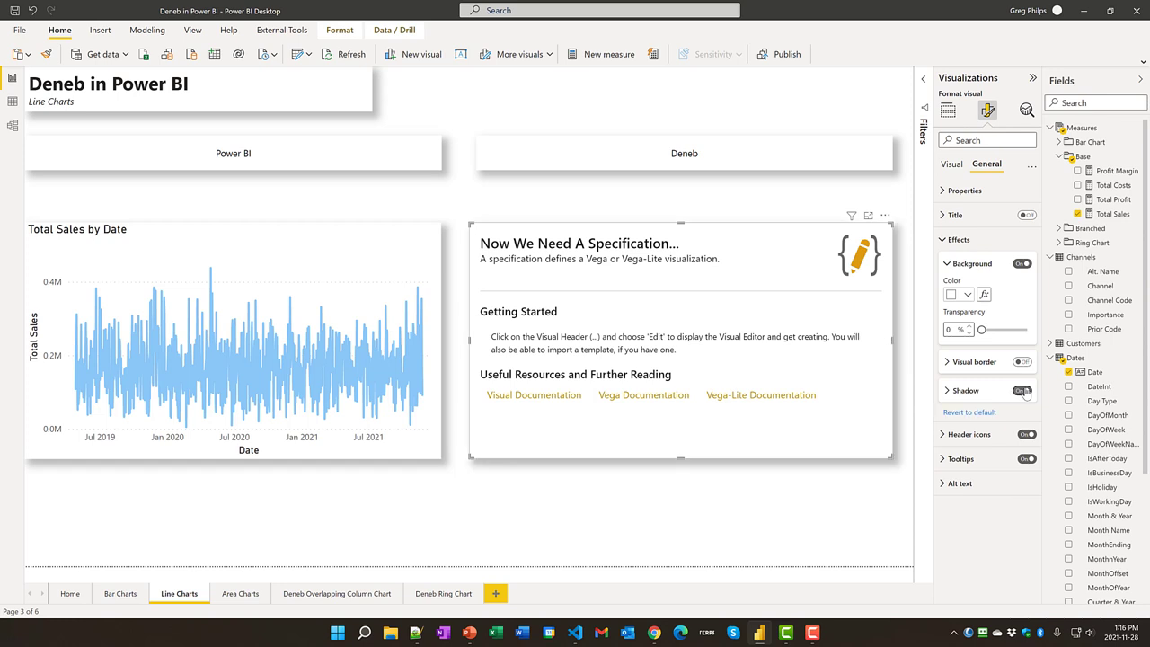
click(885, 217)
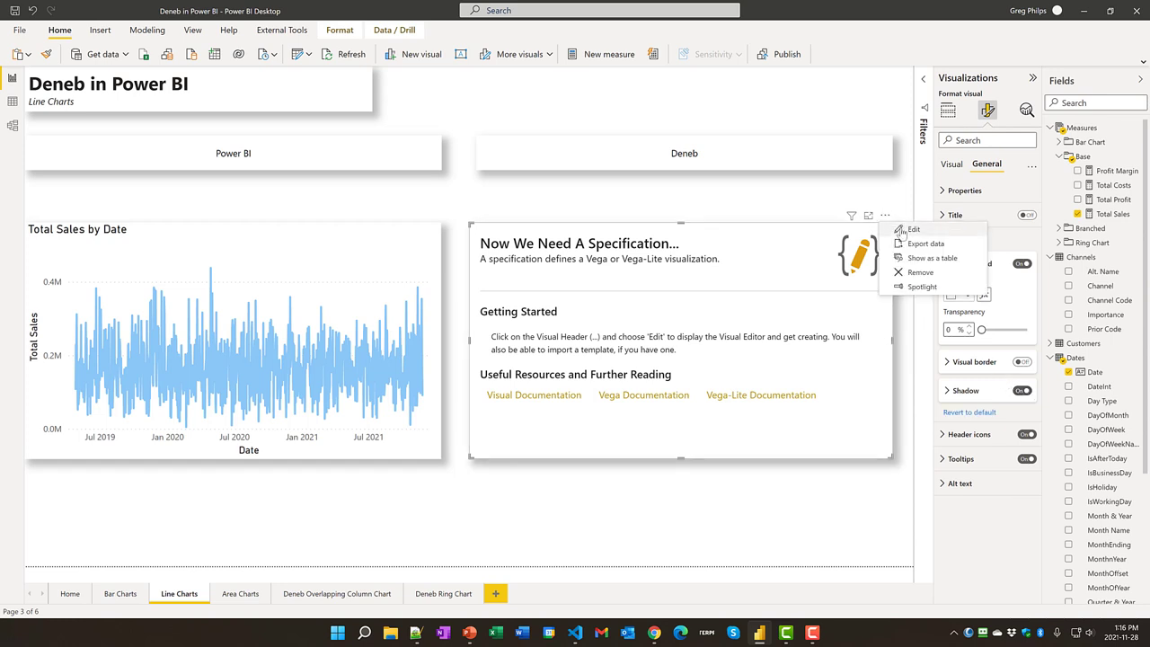
Create a Line Chart with Interval Band spec: Date on X-Axis, Total Sales for minimum, reference and maximum
click(911, 229)
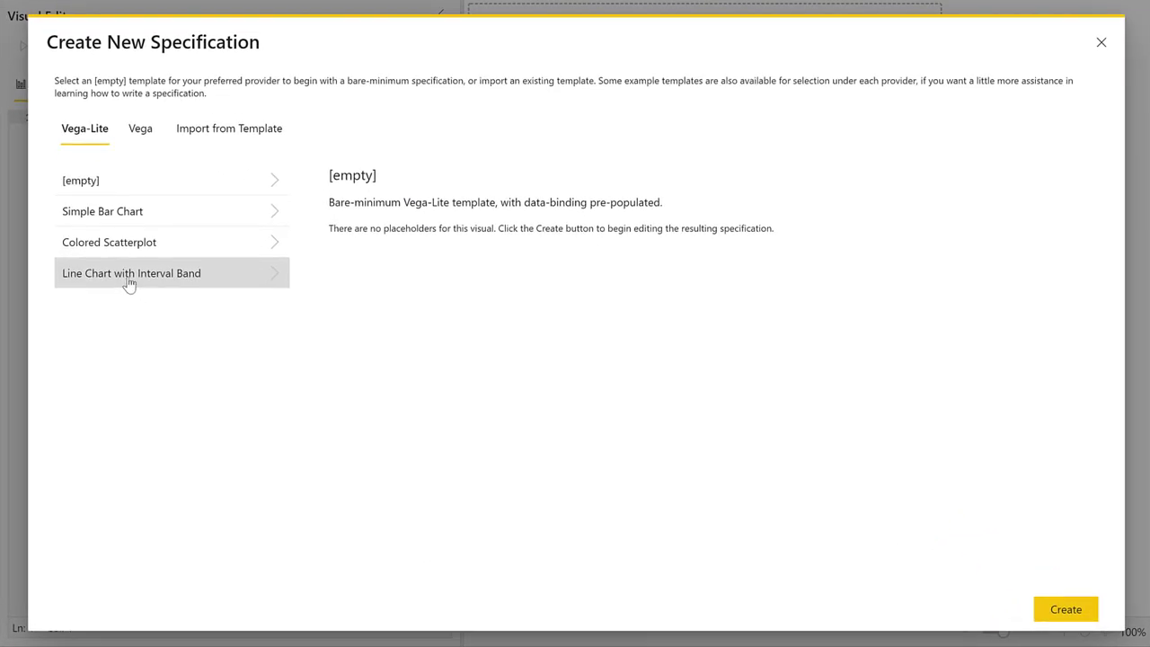
click(129, 283)
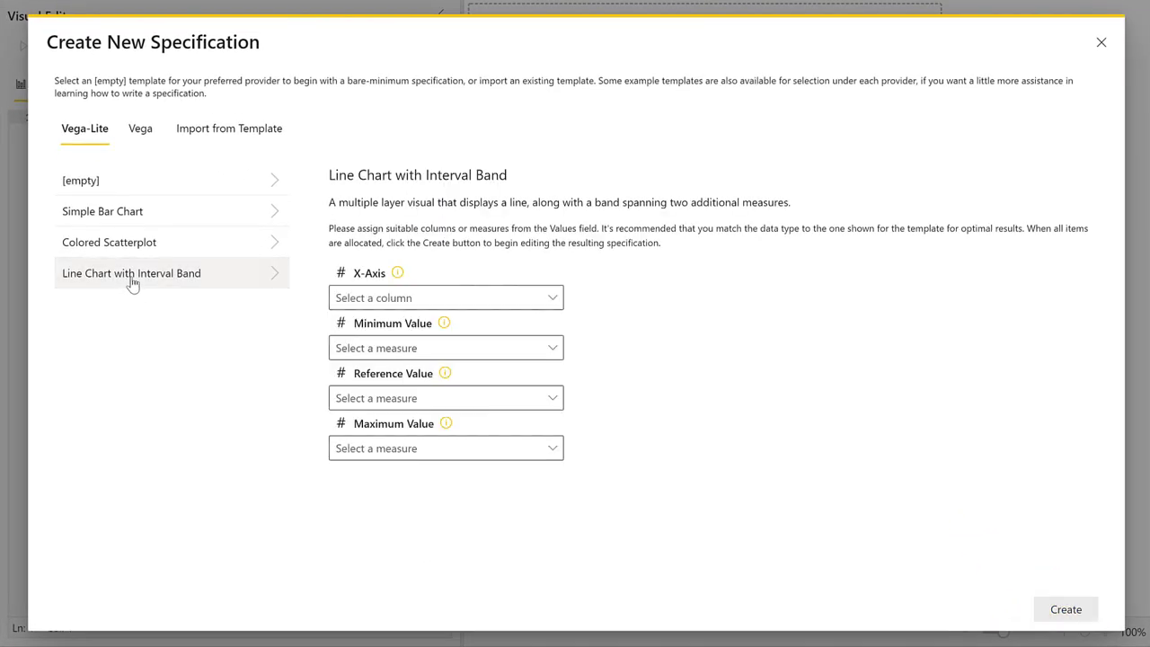
click(412, 301)
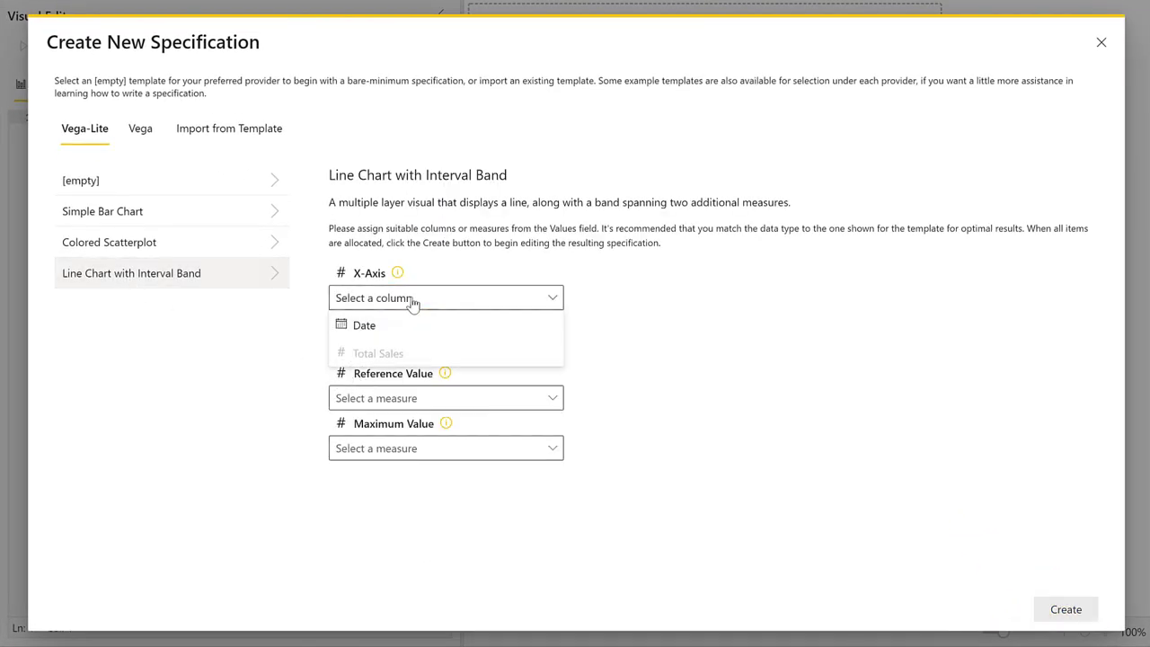
click(380, 325)
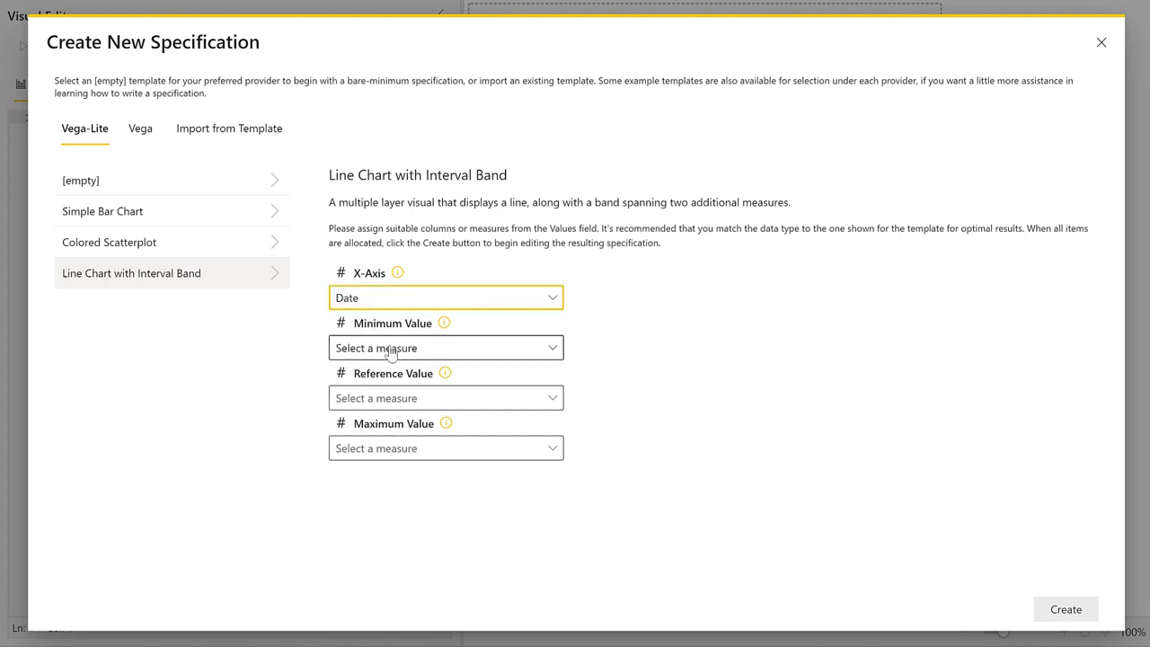
click(384, 350)
click(369, 404)
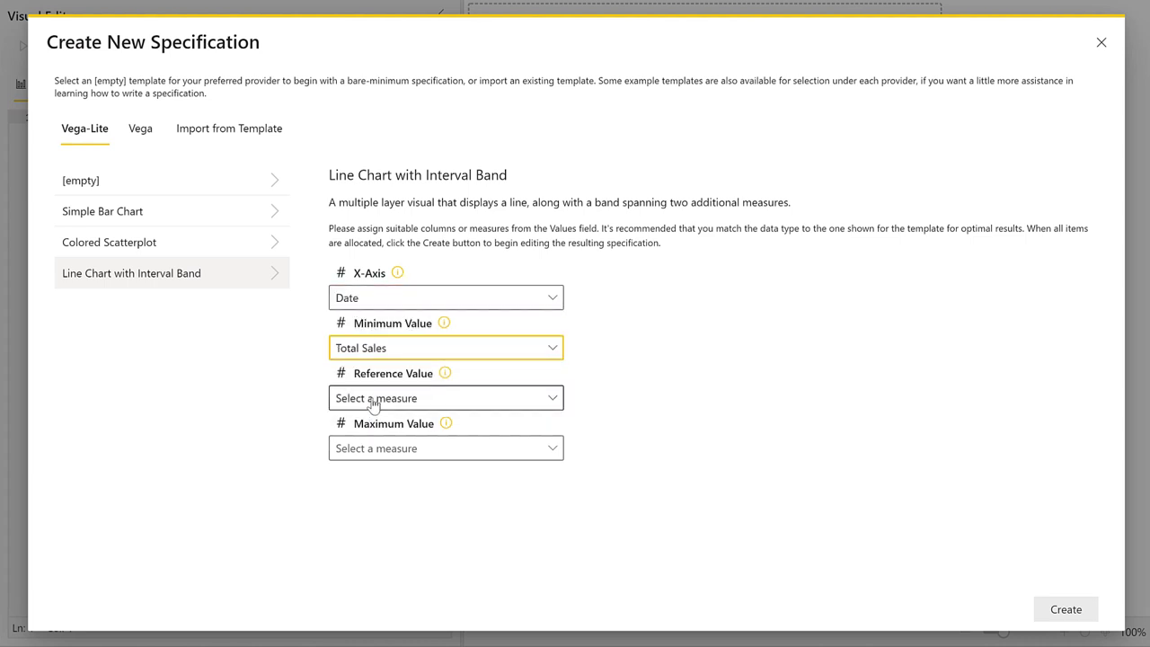
click(372, 405)
click(382, 460)
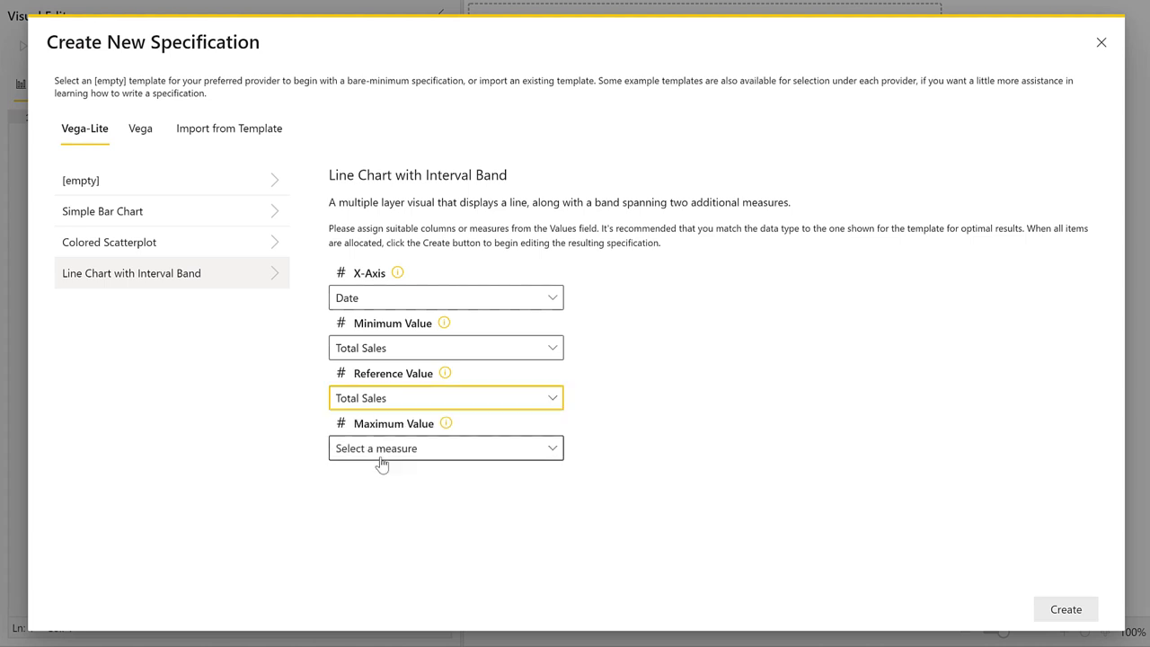
click(380, 449)
click(380, 505)
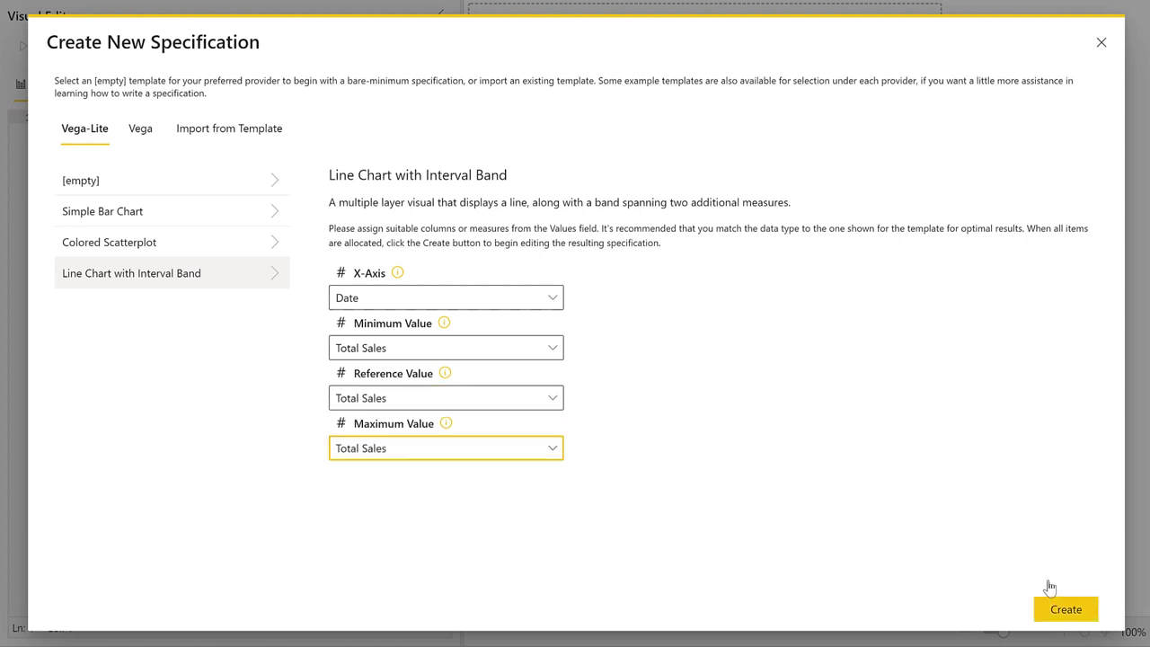
click(1059, 610)
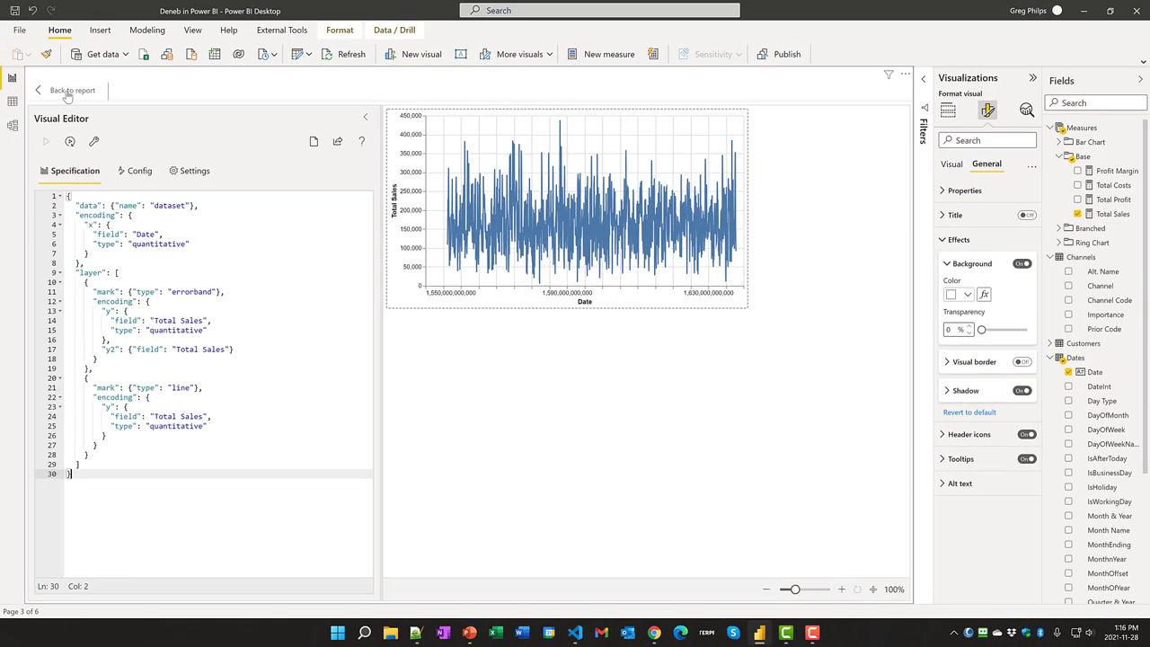
Go back to the report page and bring up the Notepad++ snippets file
click(65, 90)
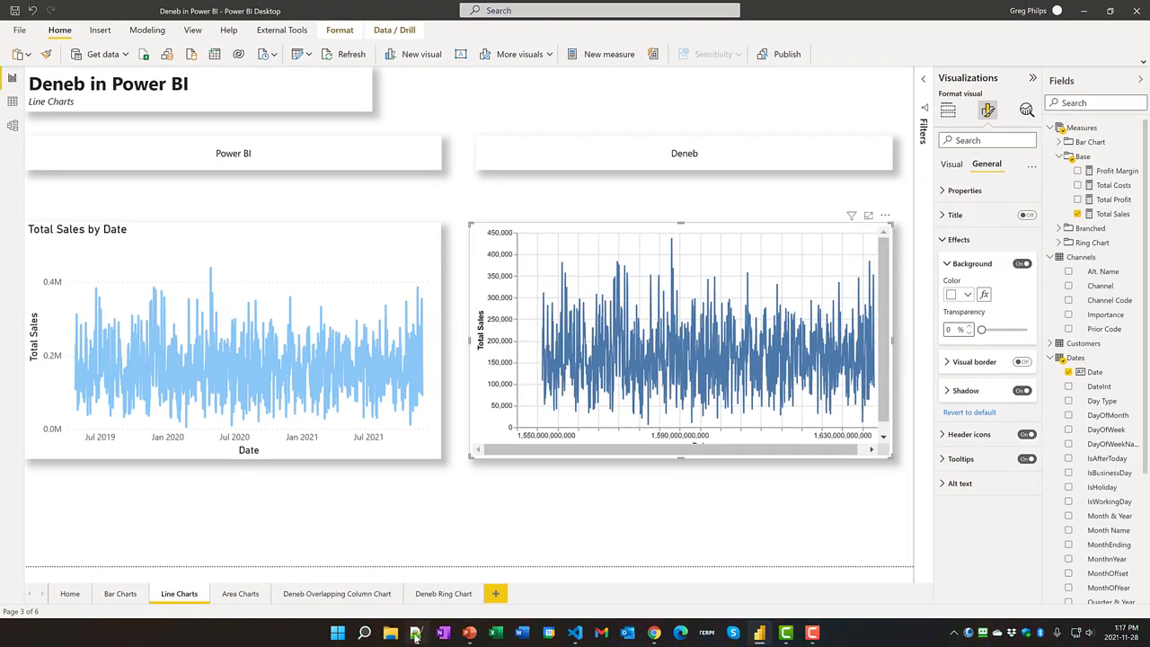
click(415, 632)
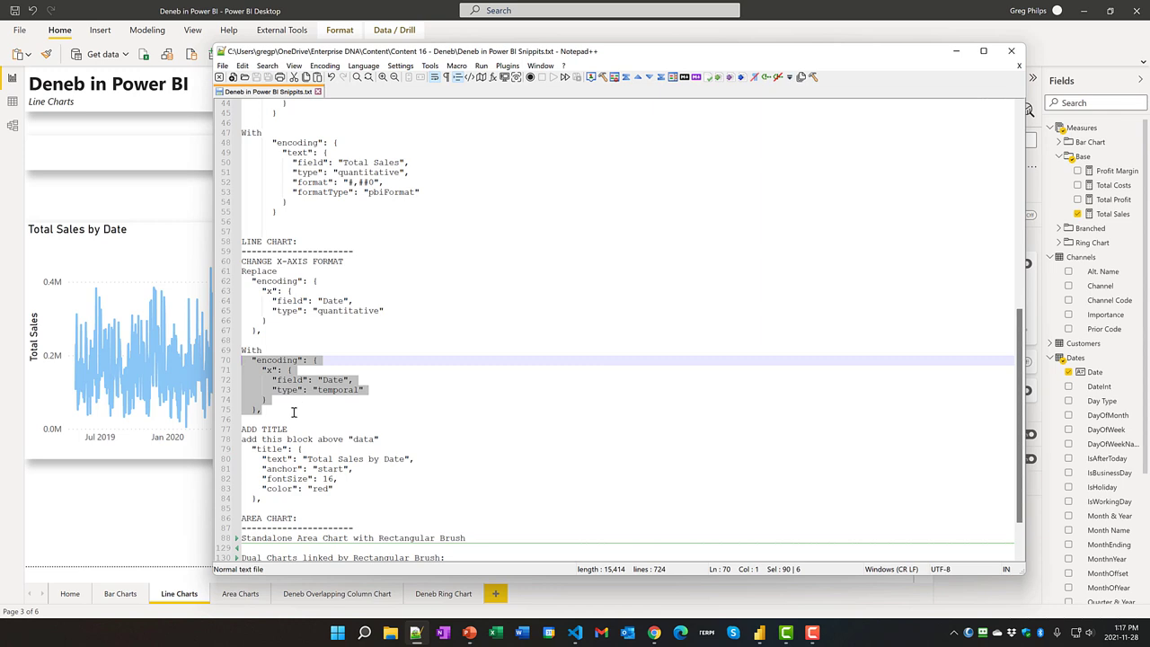
Open the Deneb line chart's specification editor in Power BI, with Notepad++ minimised
click(186, 514)
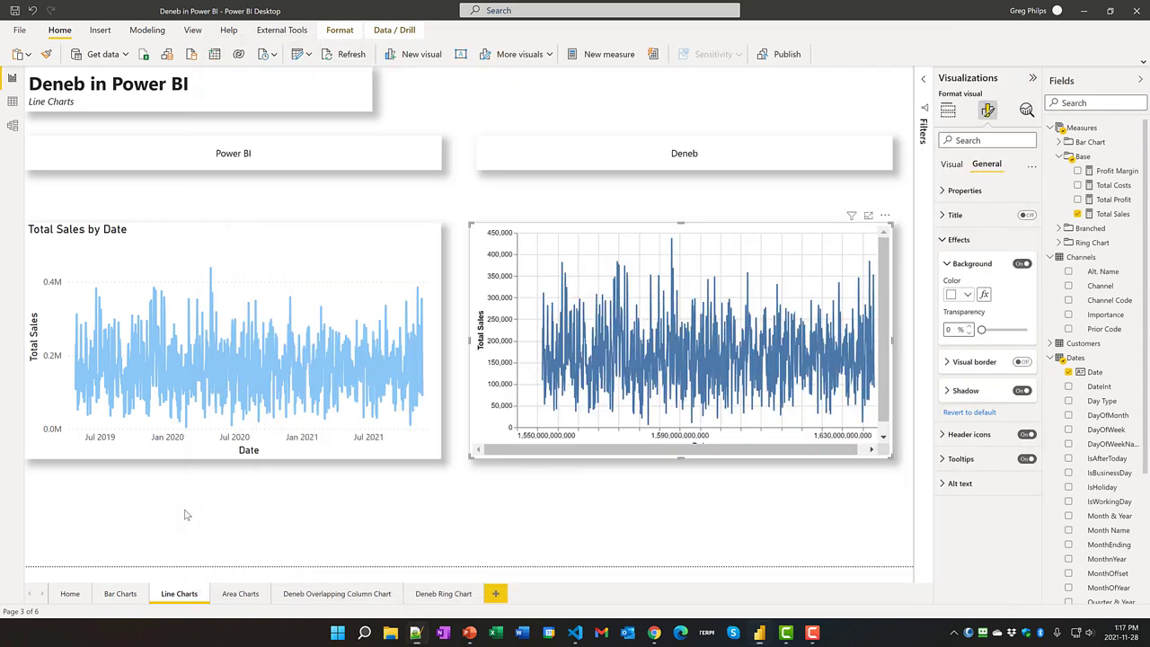
click(884, 216)
click(903, 230)
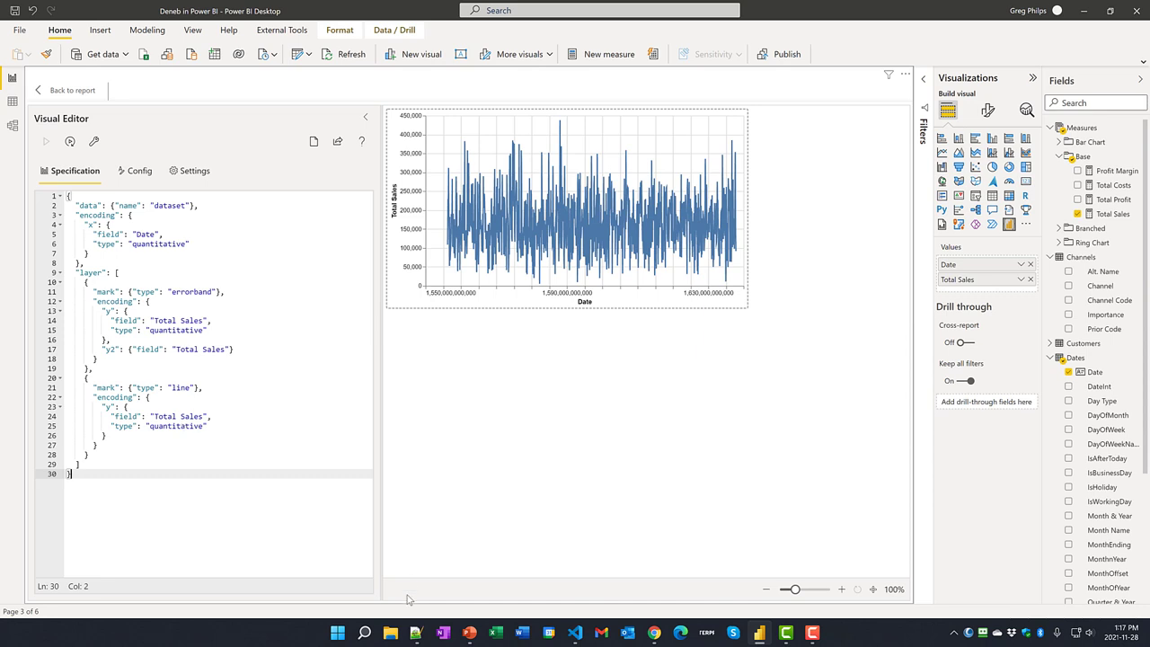
click(415, 633)
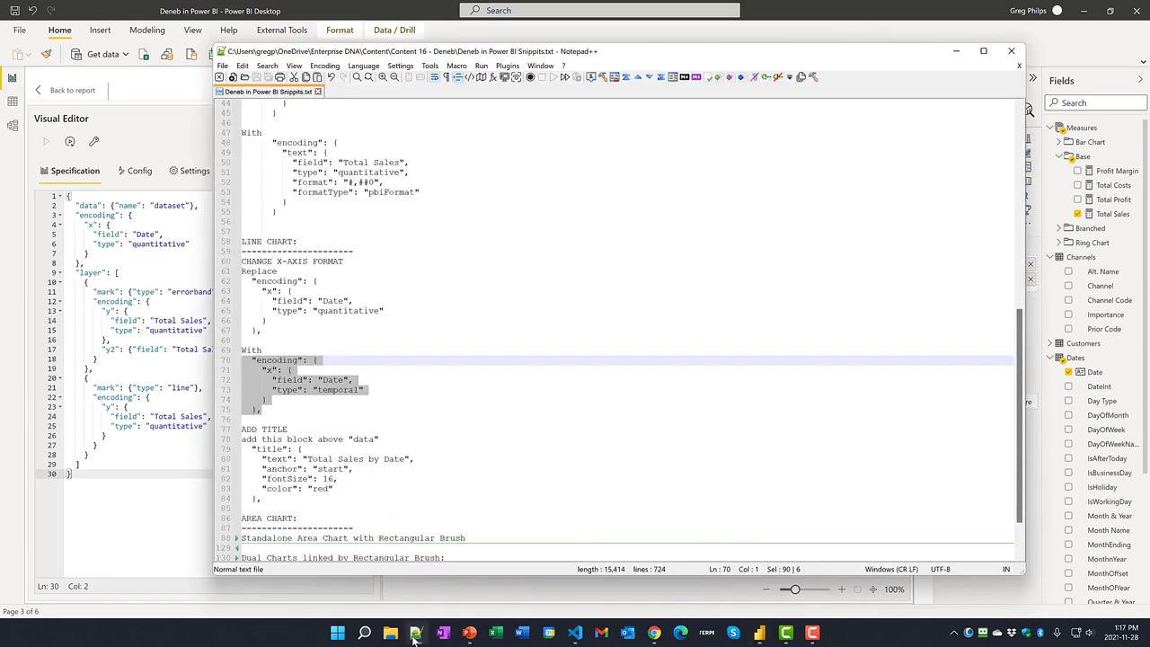
click(415, 634)
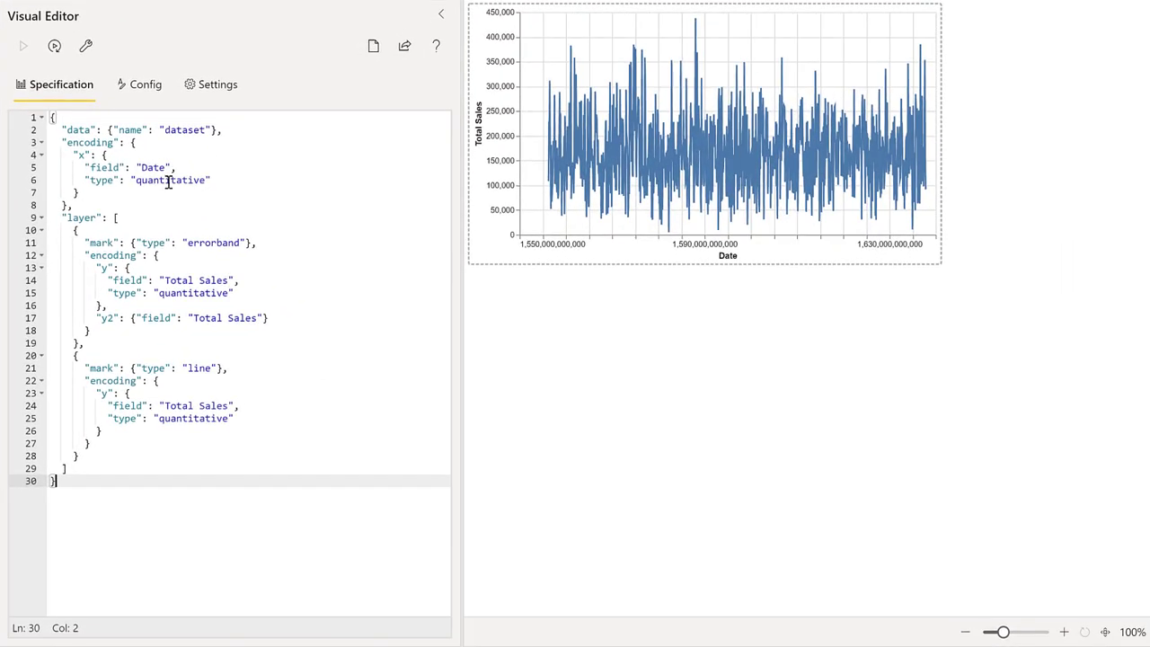
Change the Date axis type from 'quantitative' to 'temporal', apply it, and return to the report
double_click(169, 180)
text(temporal)
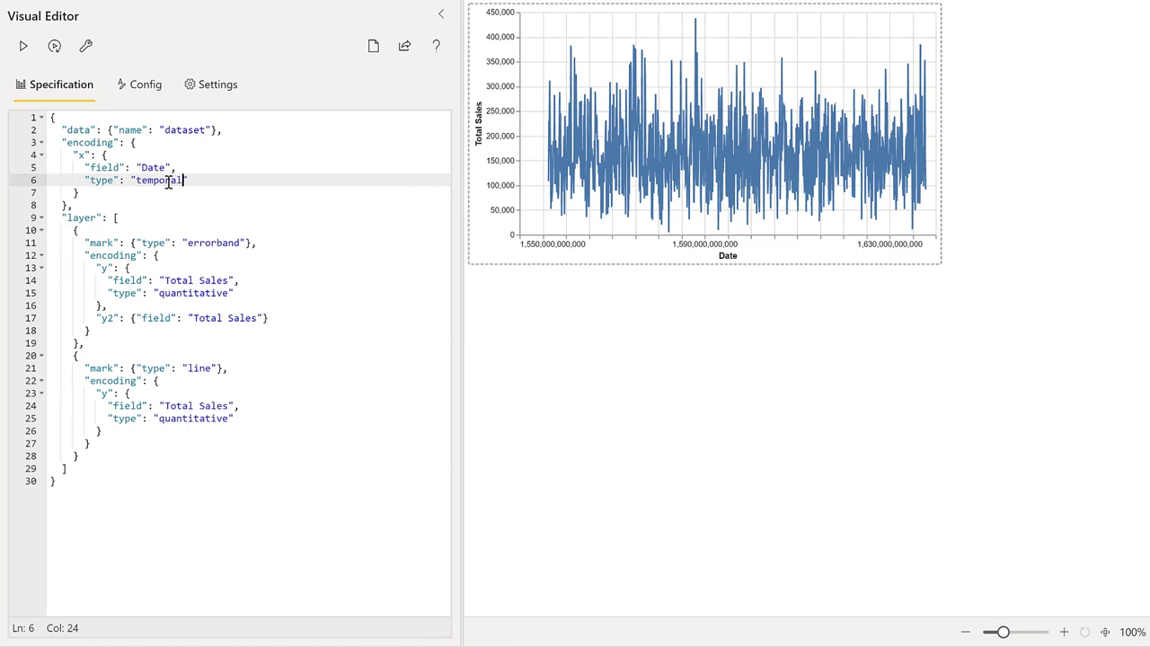
click(23, 49)
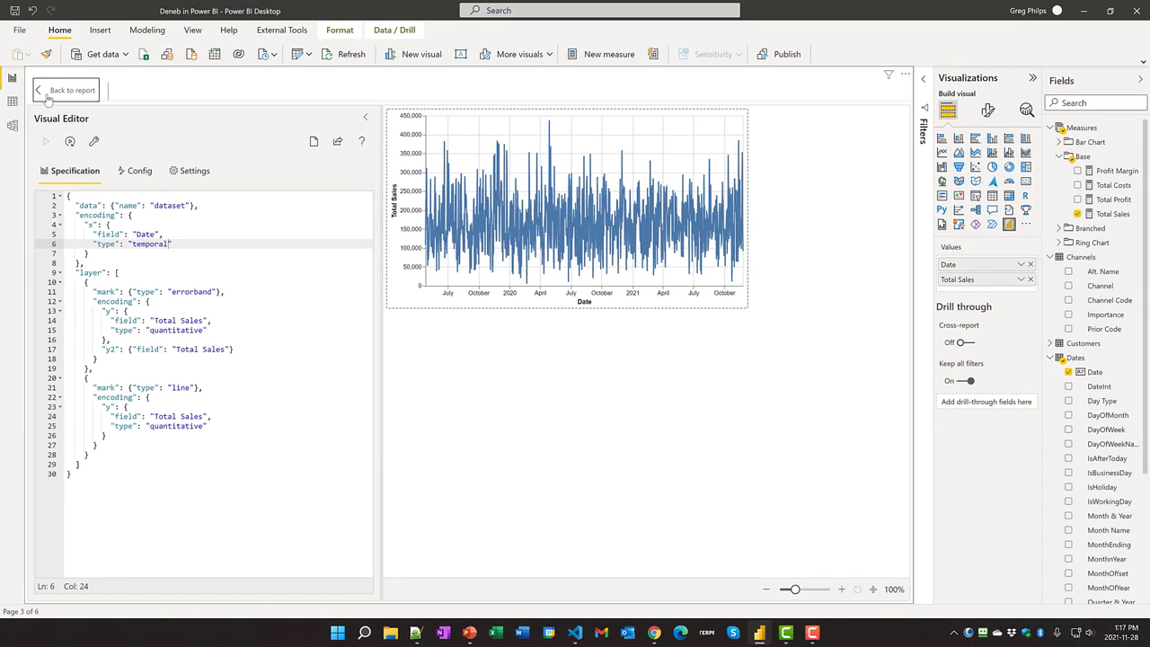
click(45, 48)
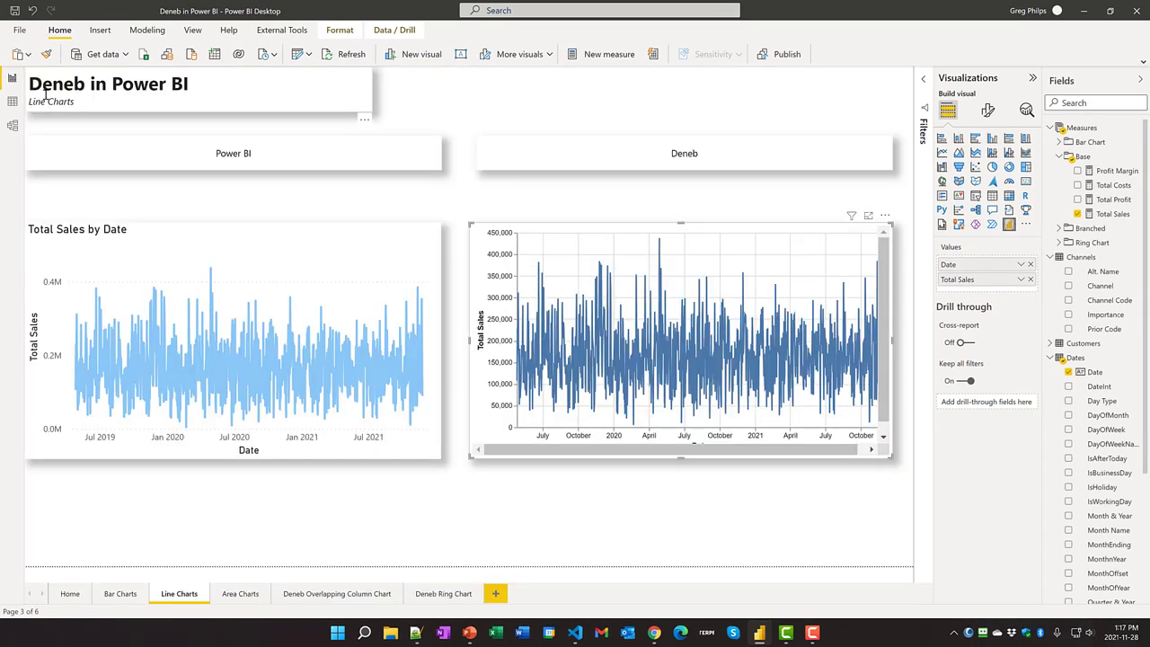
Select the red title block snippet (lines 79–84) in Notepad++ to copy
click(728, 523)
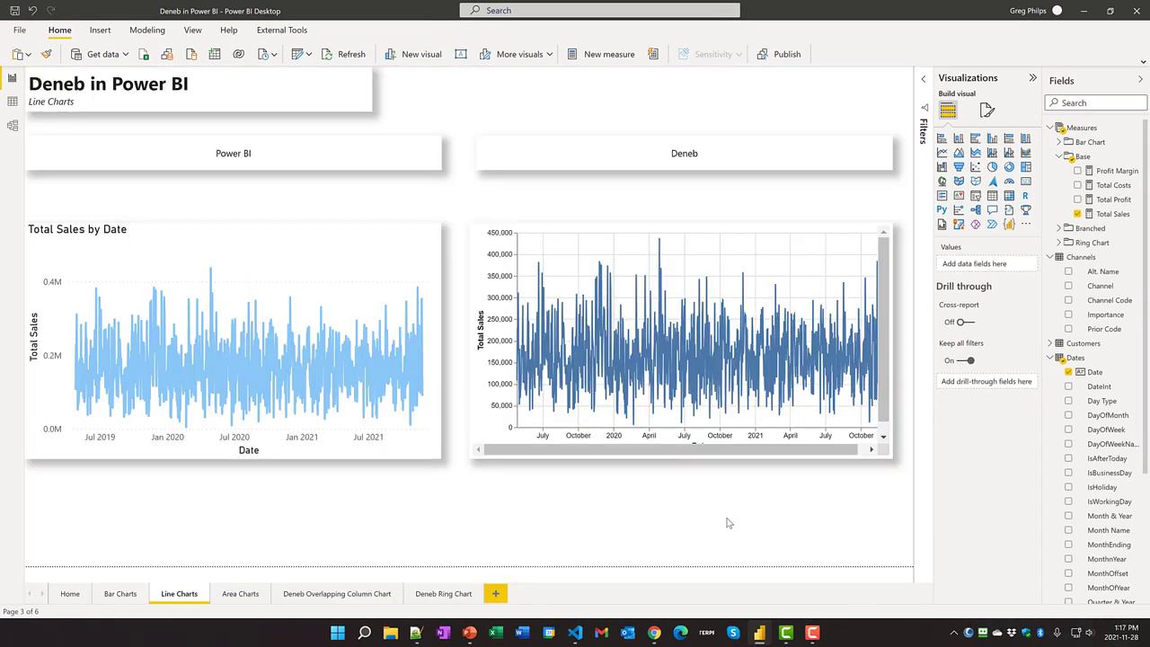
click(416, 632)
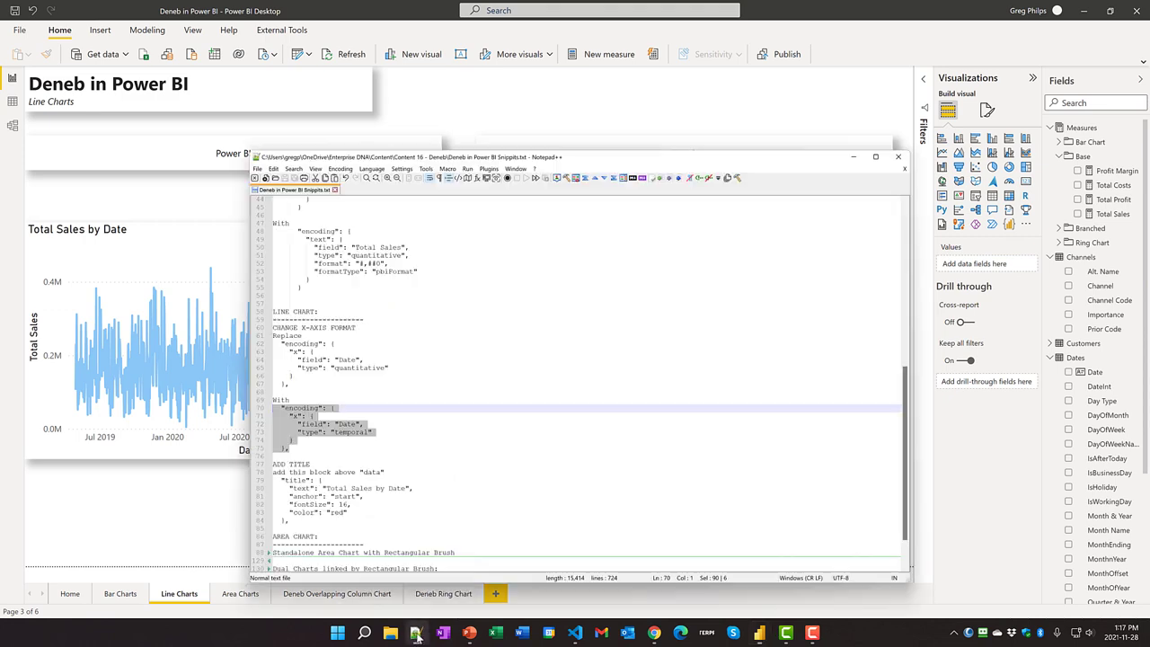
scroll(457, 457, down, 2)
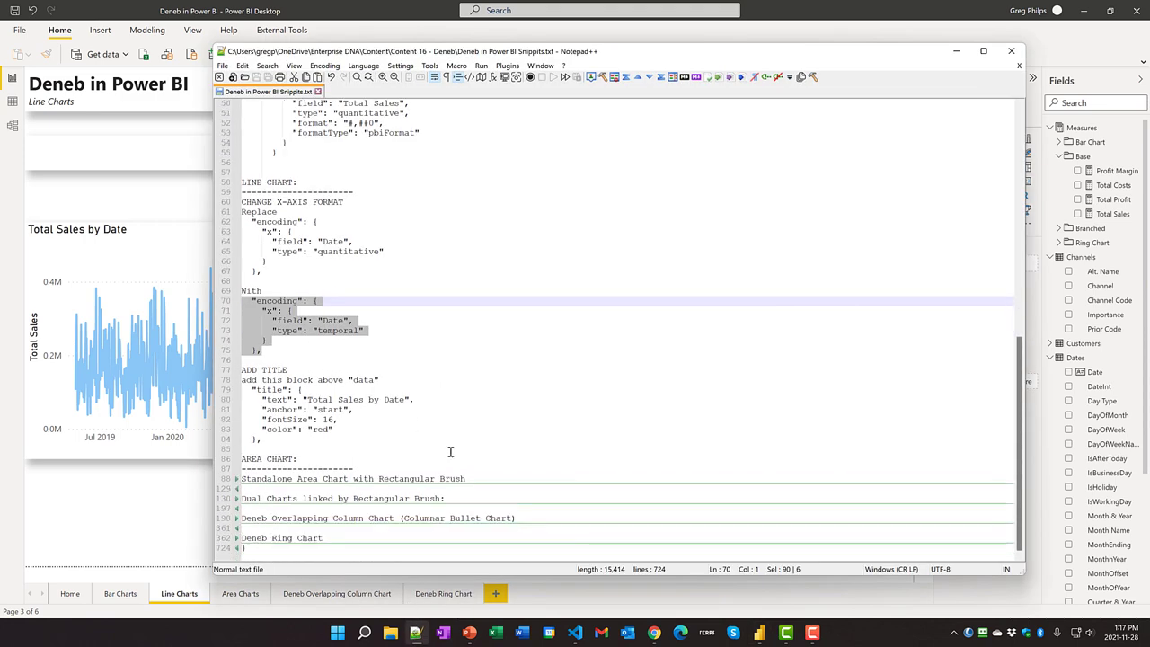
drag(267, 438, 232, 389)
key(ctrl+c)
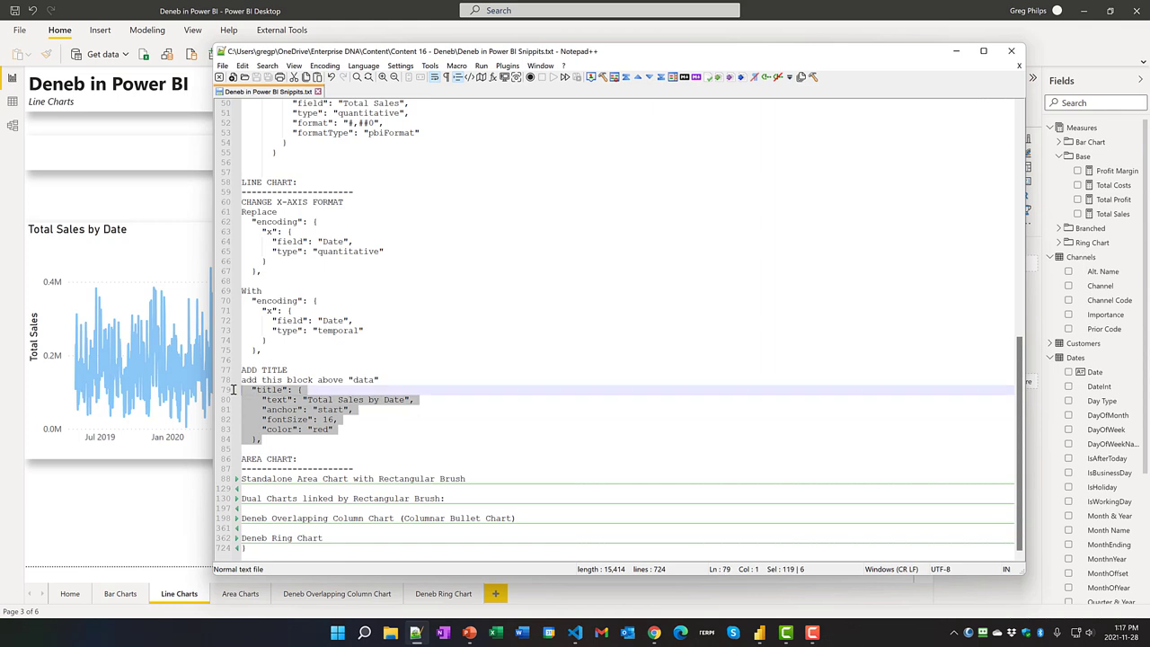
click(177, 524)
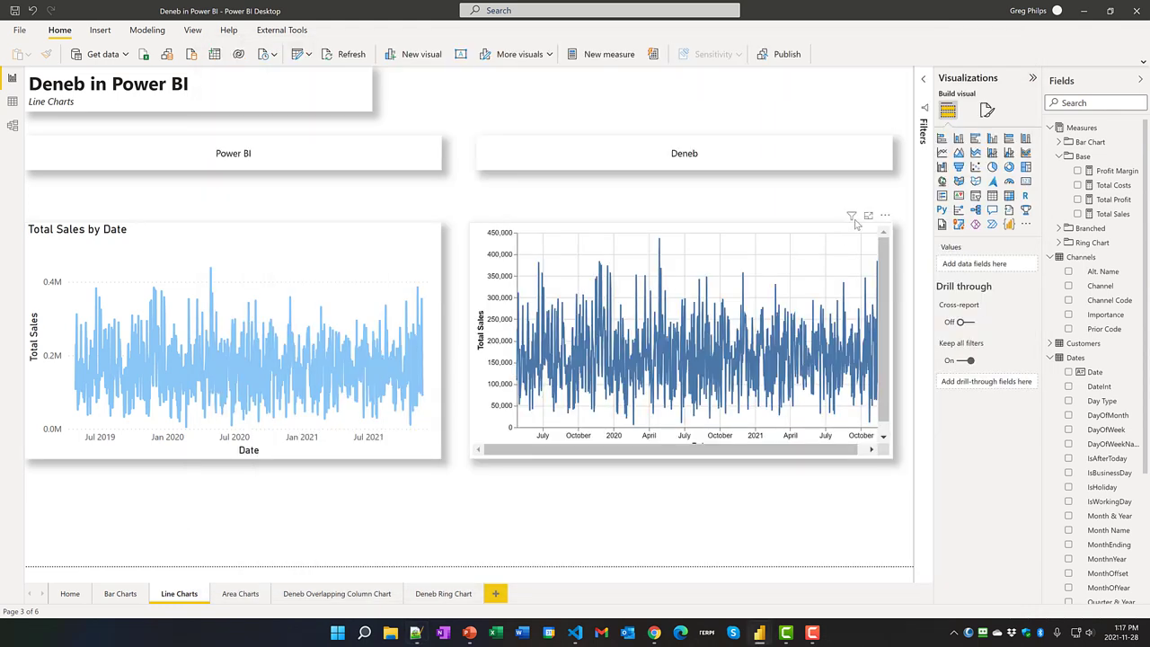
Paste the title block after the spec's opening brace and format the JSON, adding 'Total Sales by Date'
click(883, 217)
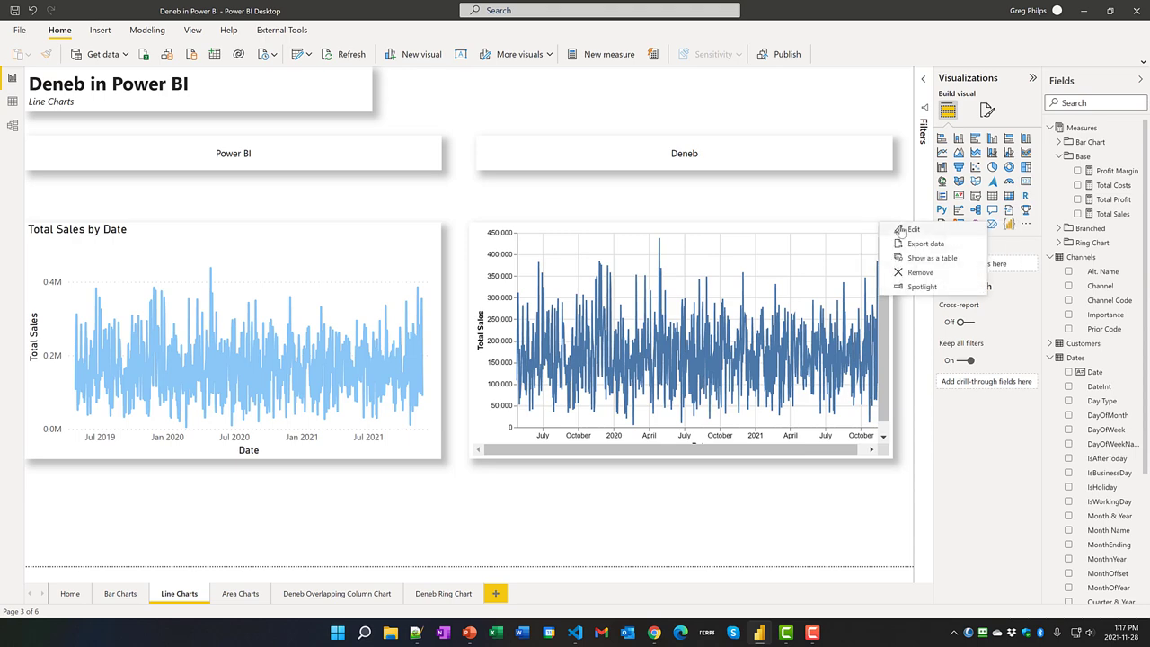
click(896, 229)
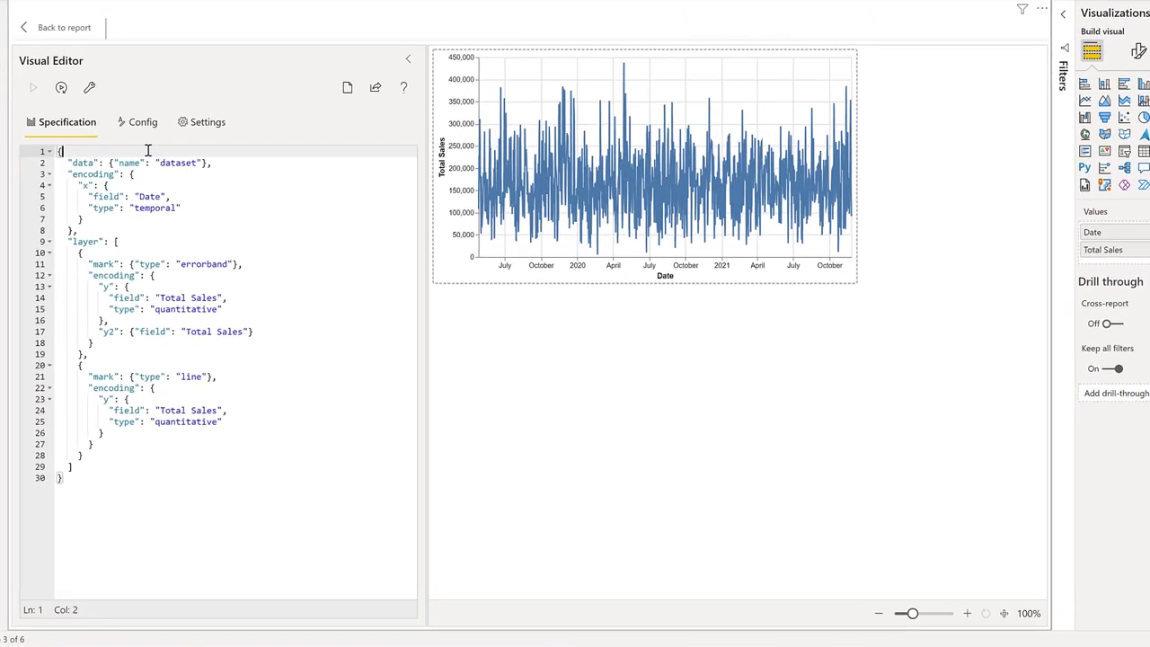
click(143, 195)
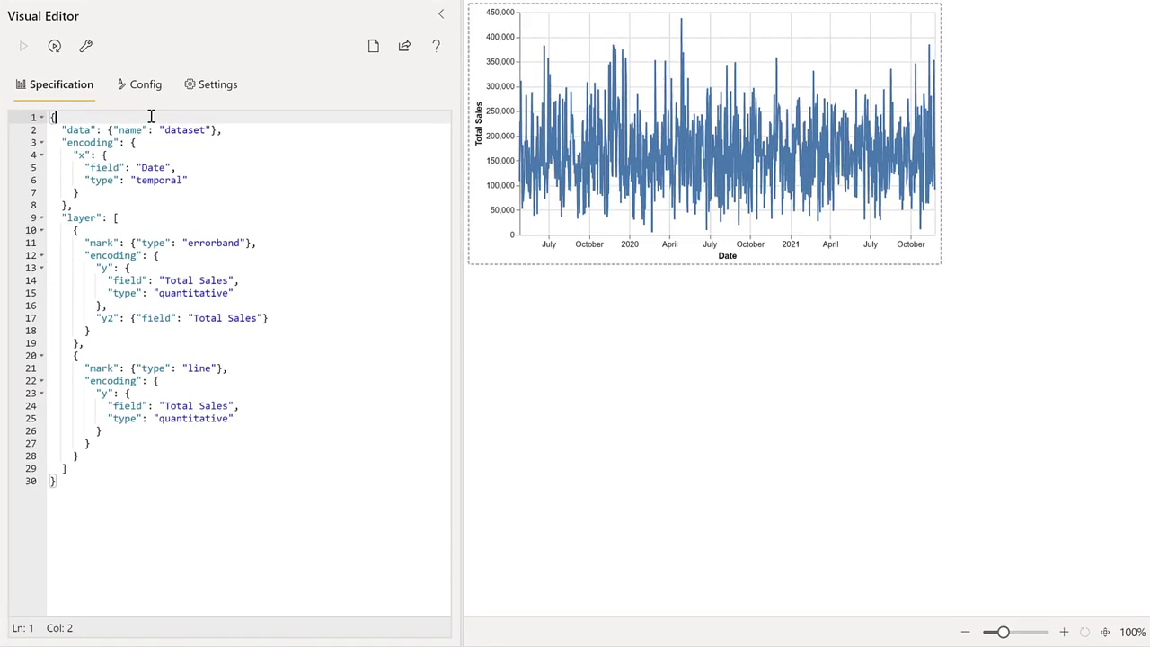
key(Return)
key(ctrl+v)
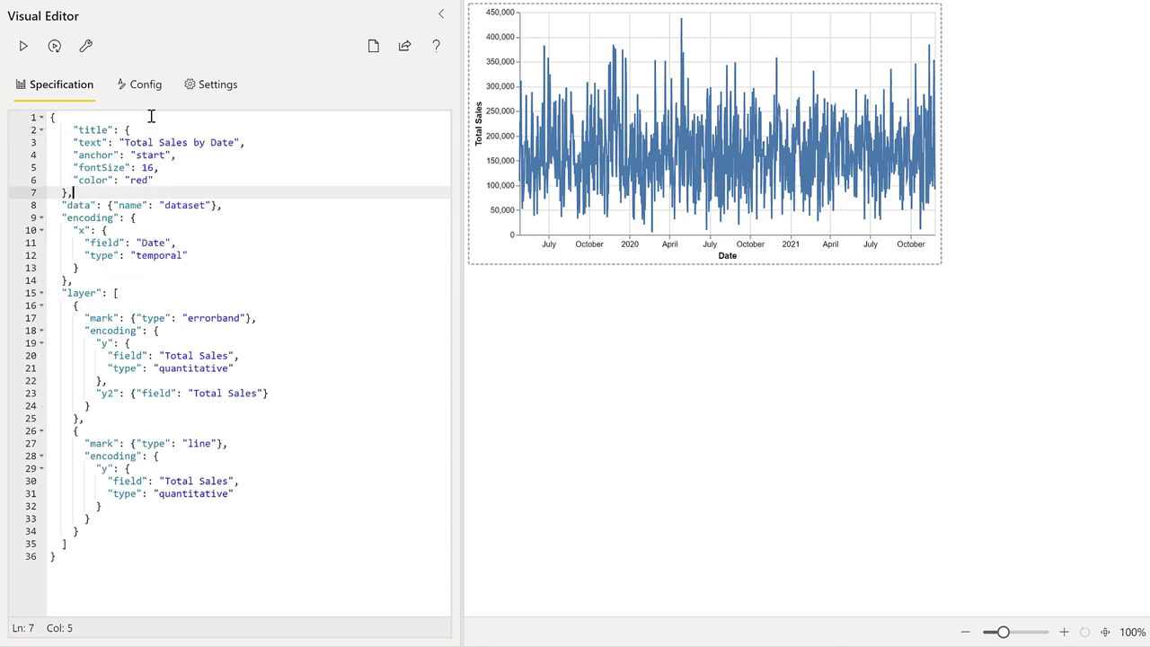
click(87, 47)
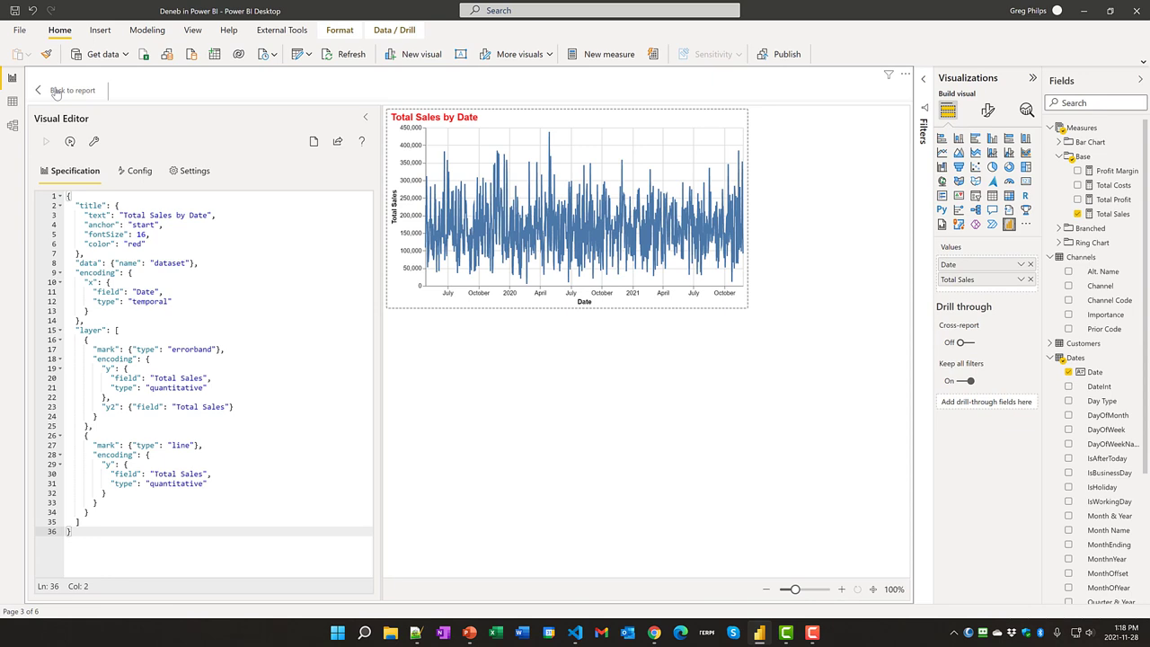
Add a new Deneb visual to the Area Charts page with Date and Total Sales
click(55, 92)
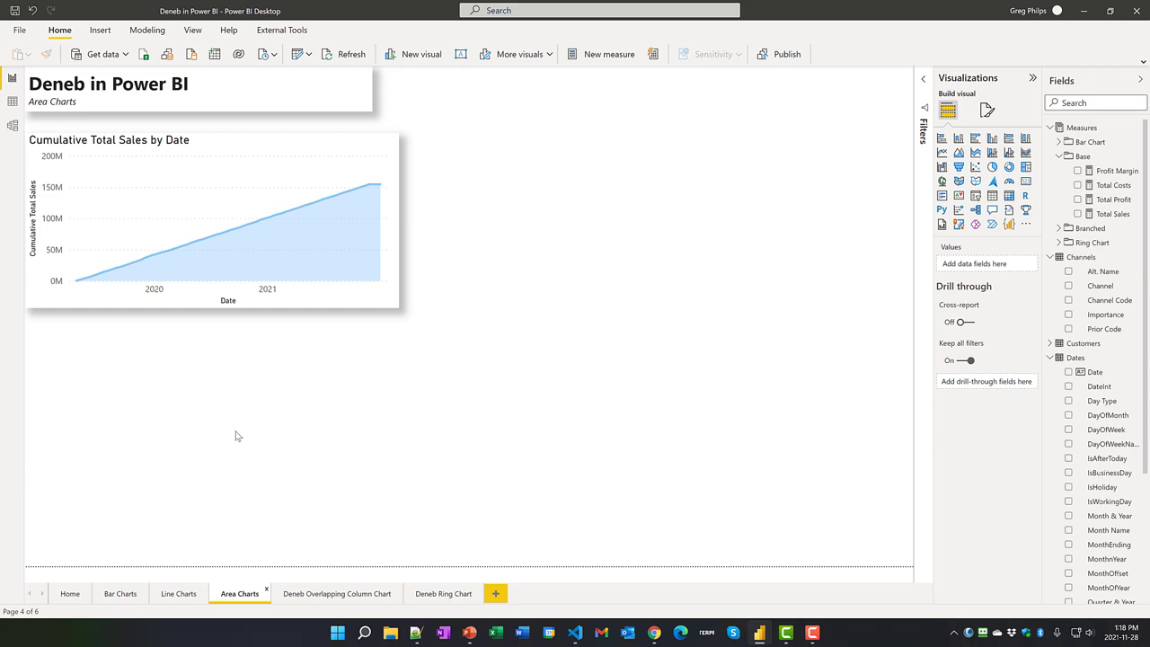
click(1009, 224)
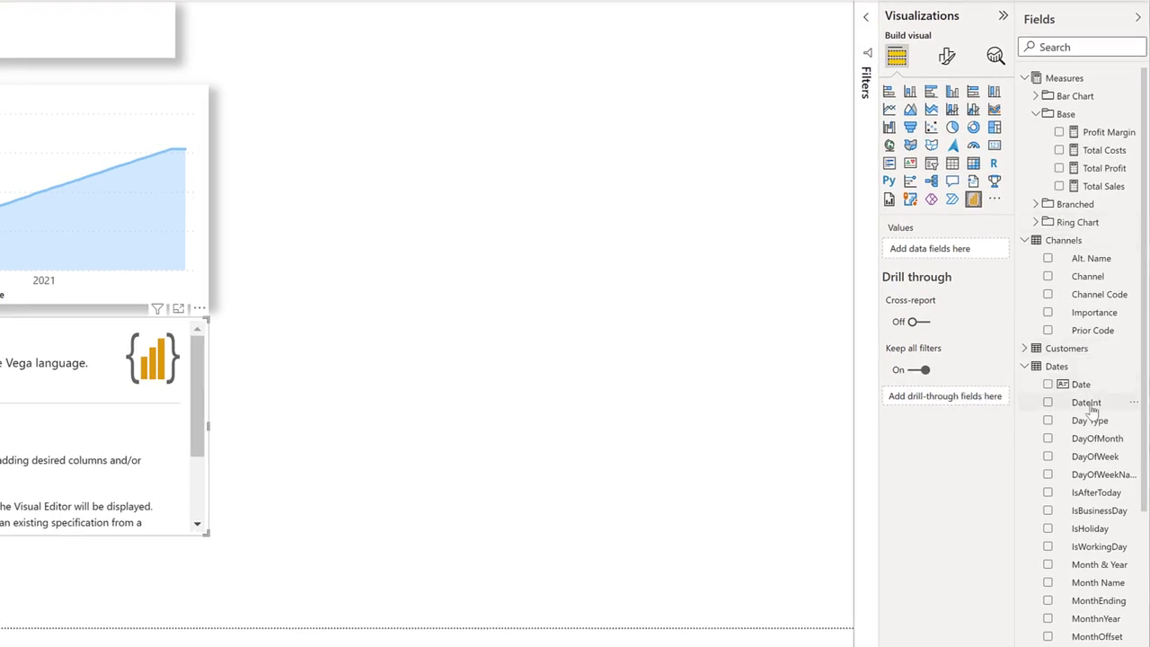
drag(1088, 395, 971, 250)
drag(1089, 184, 957, 261)
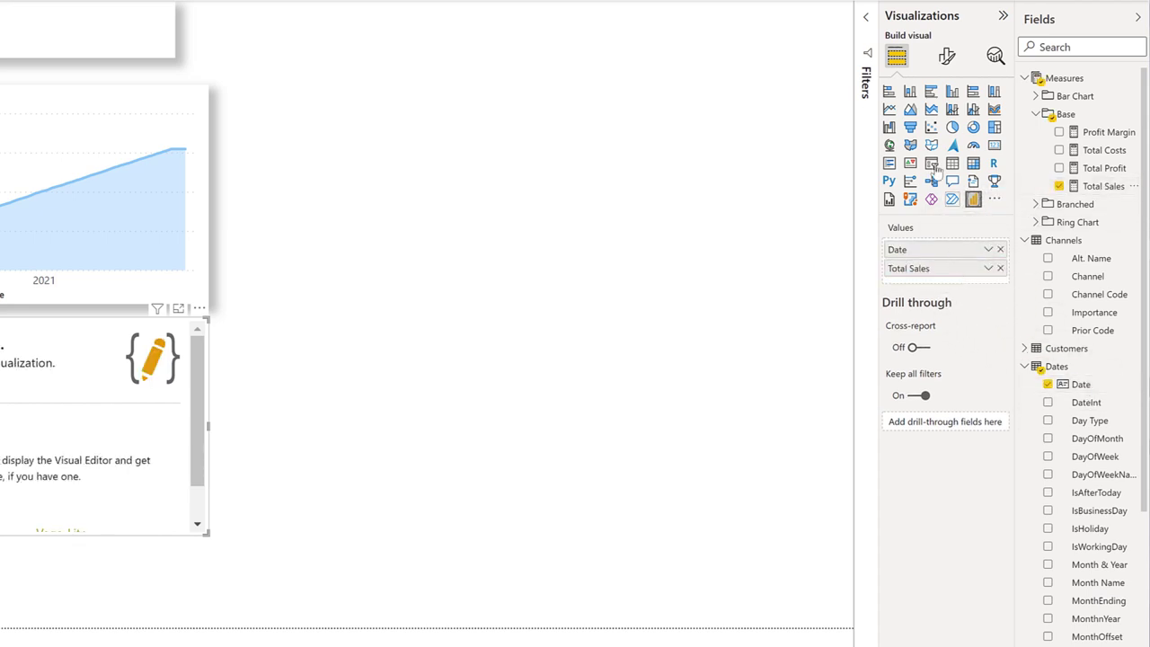
Turn on a shadow for the visual under General > Effects
click(946, 56)
click(944, 126)
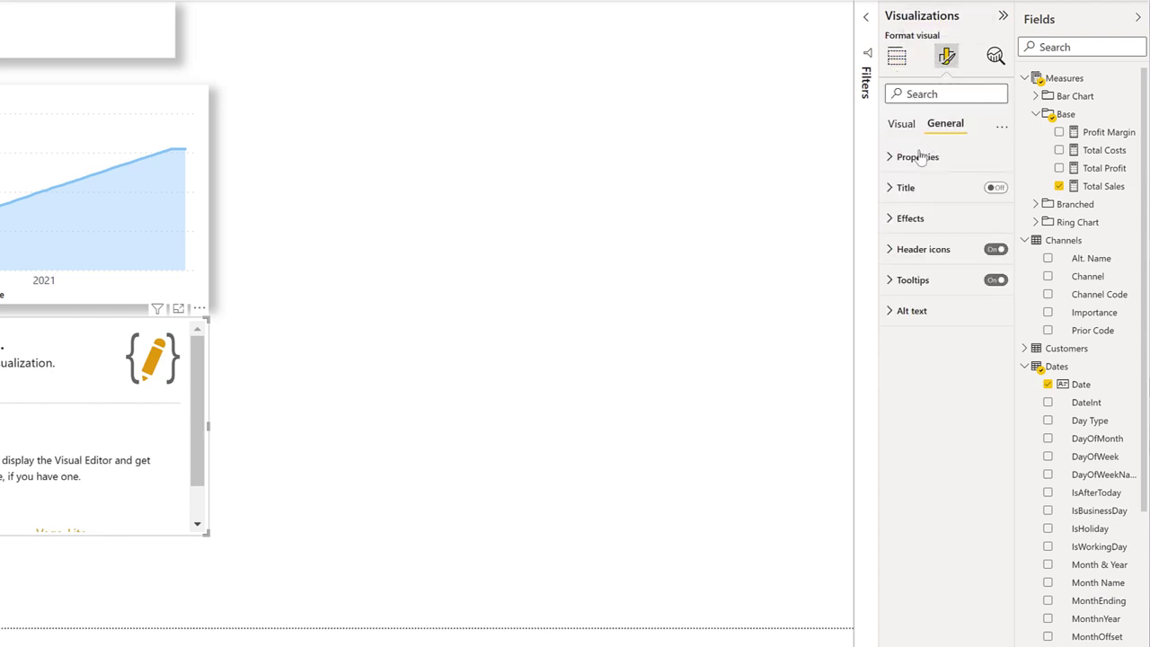
click(898, 218)
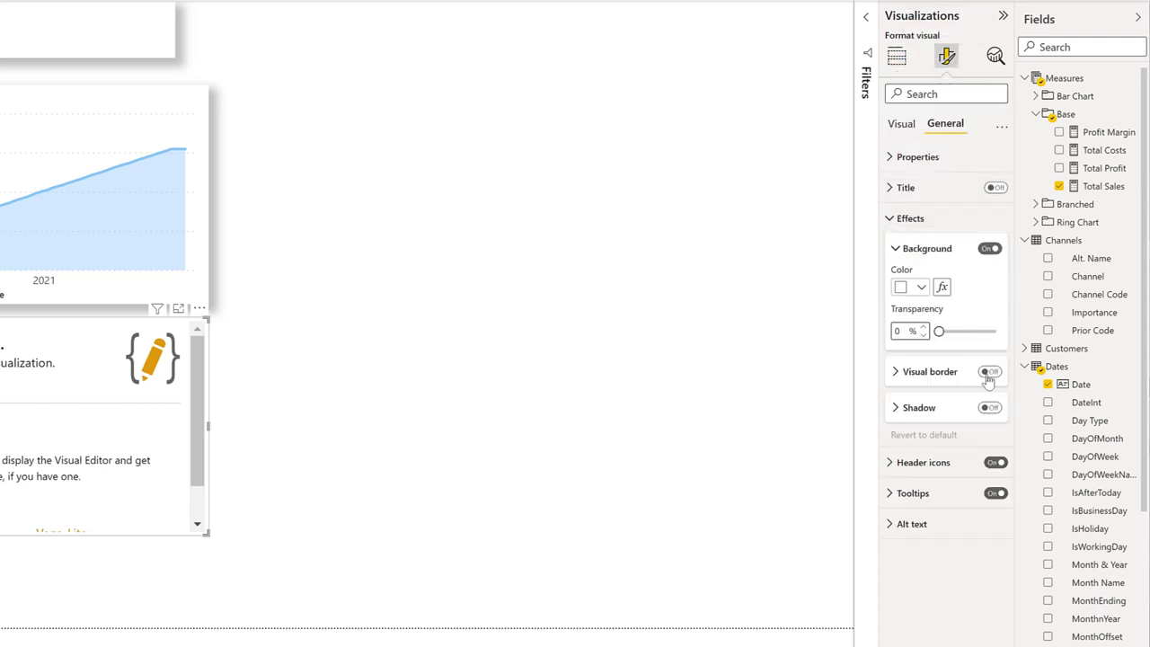
click(990, 408)
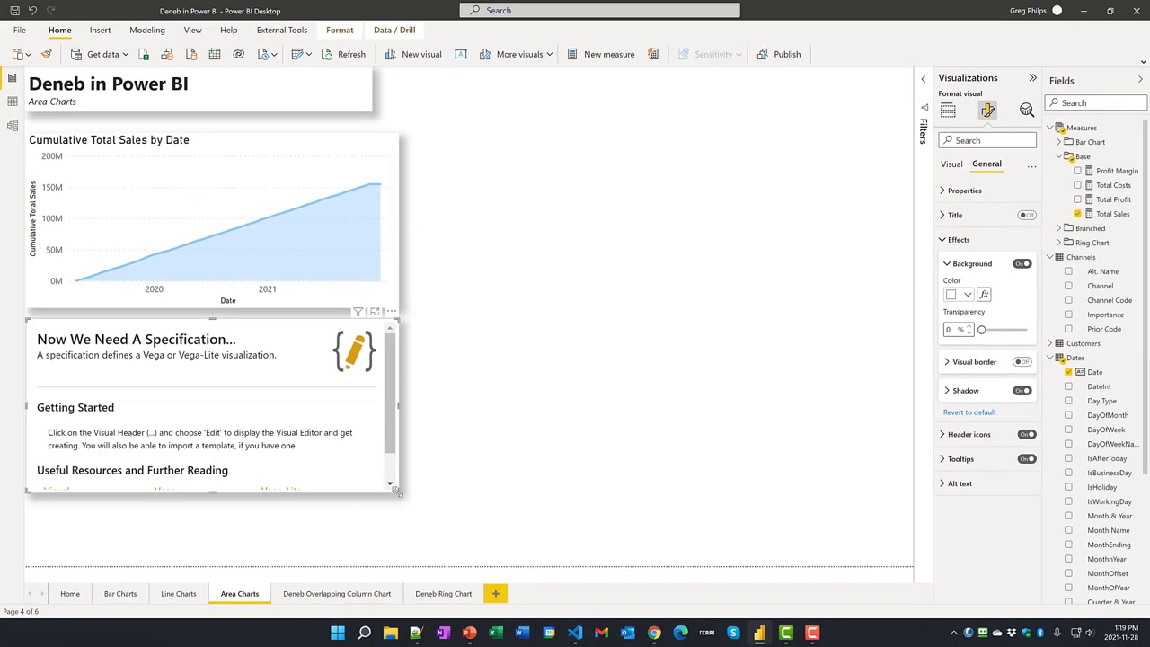
Enlarge the visual and open its Deneb specification editor
drag(396, 492, 398, 545)
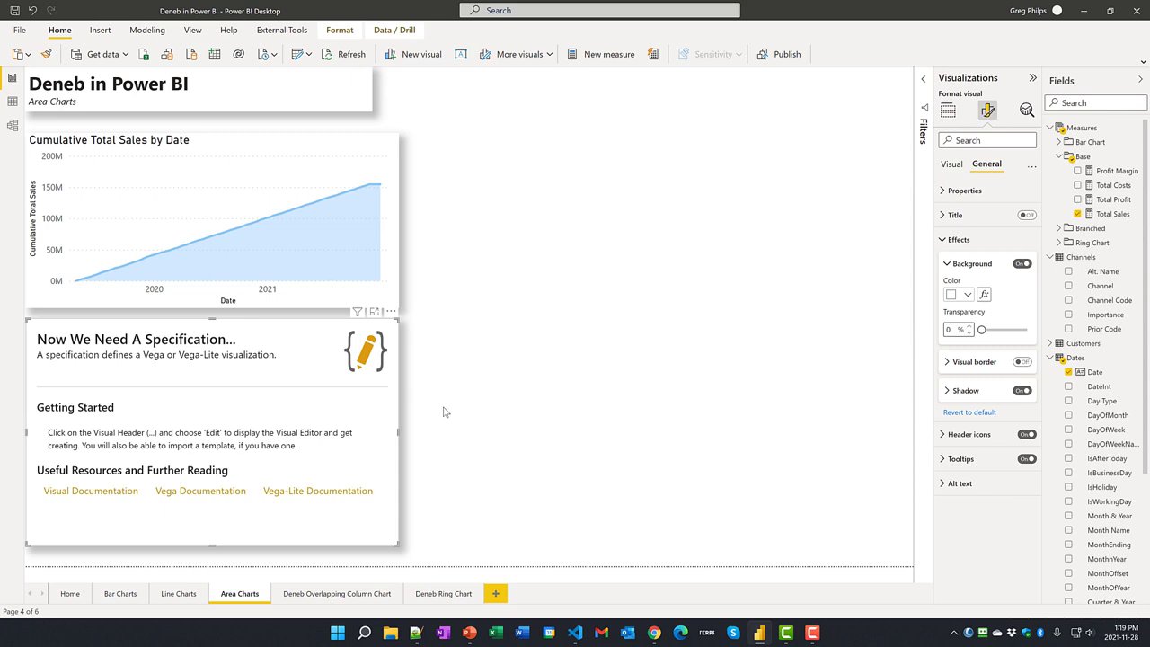
click(391, 311)
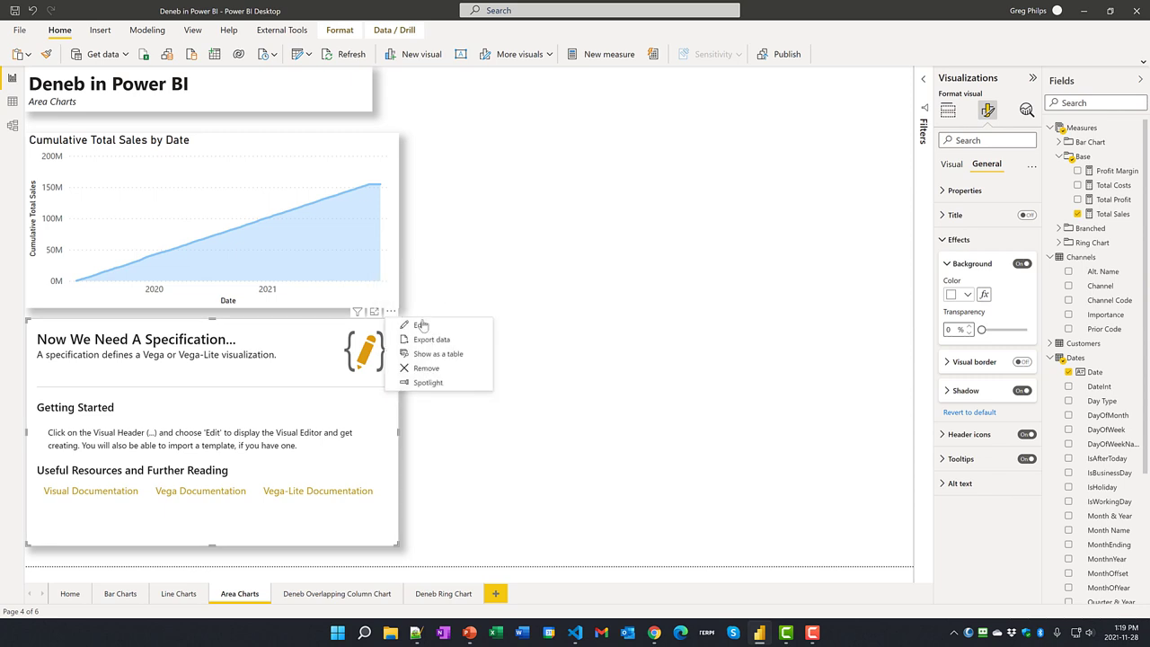
click(420, 325)
Expand the Standalone Area Chart with Rectangular Brush snippet at line 88 and select its code
click(415, 632)
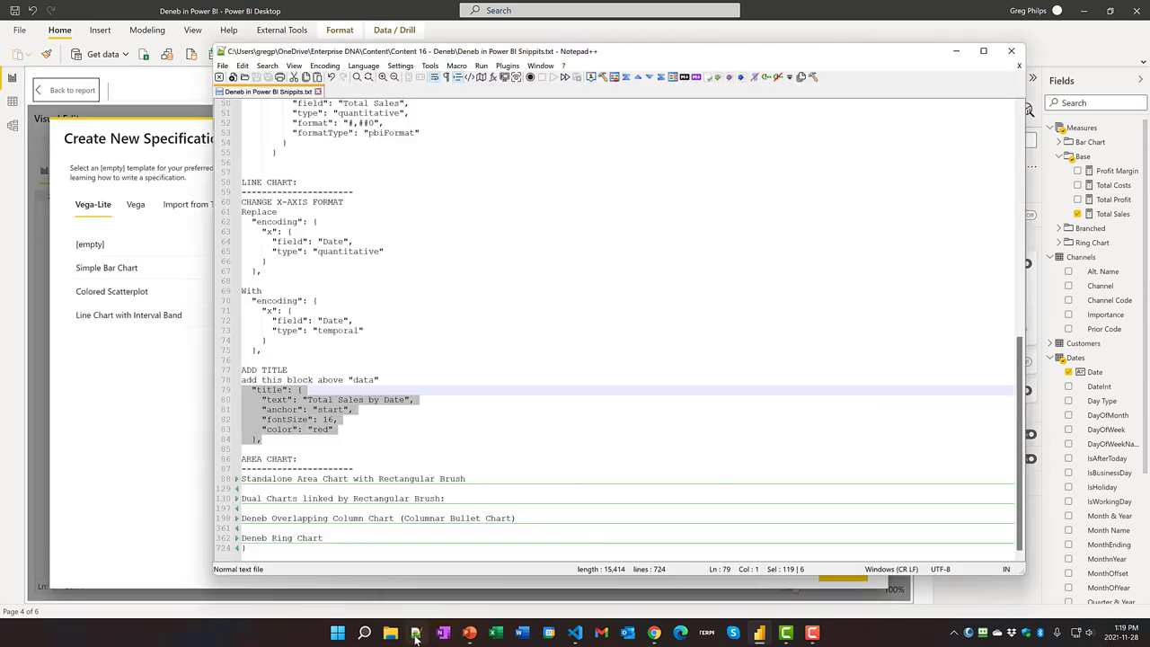
click(236, 479)
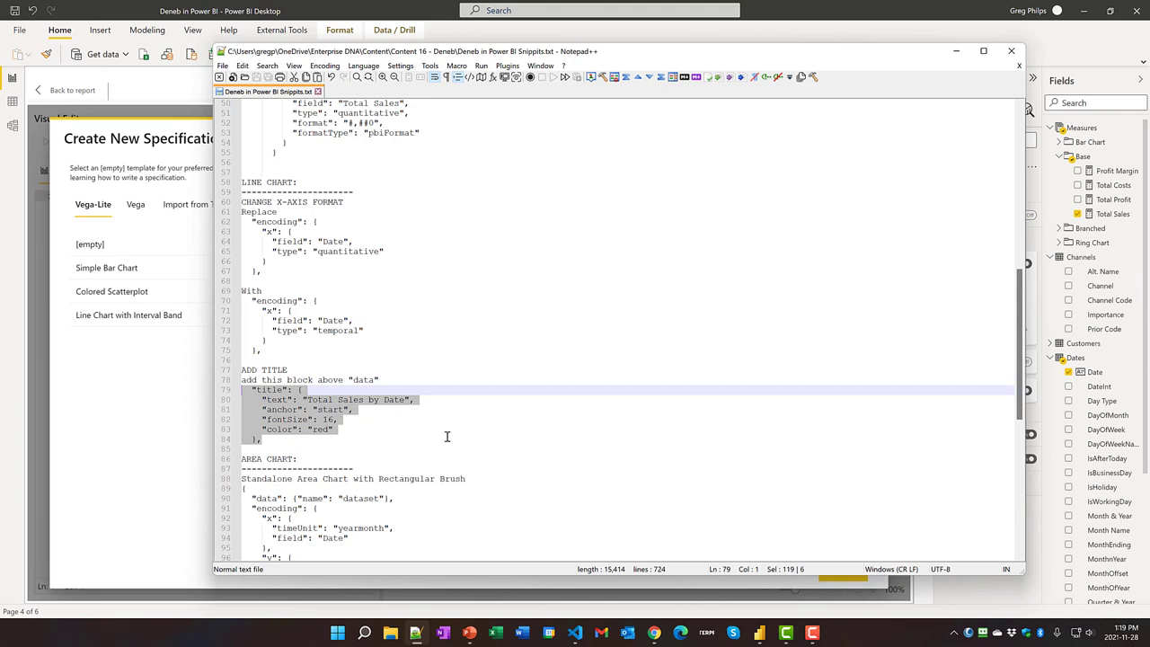
scroll(453, 438, down, 7)
scroll(478, 438, down, 3)
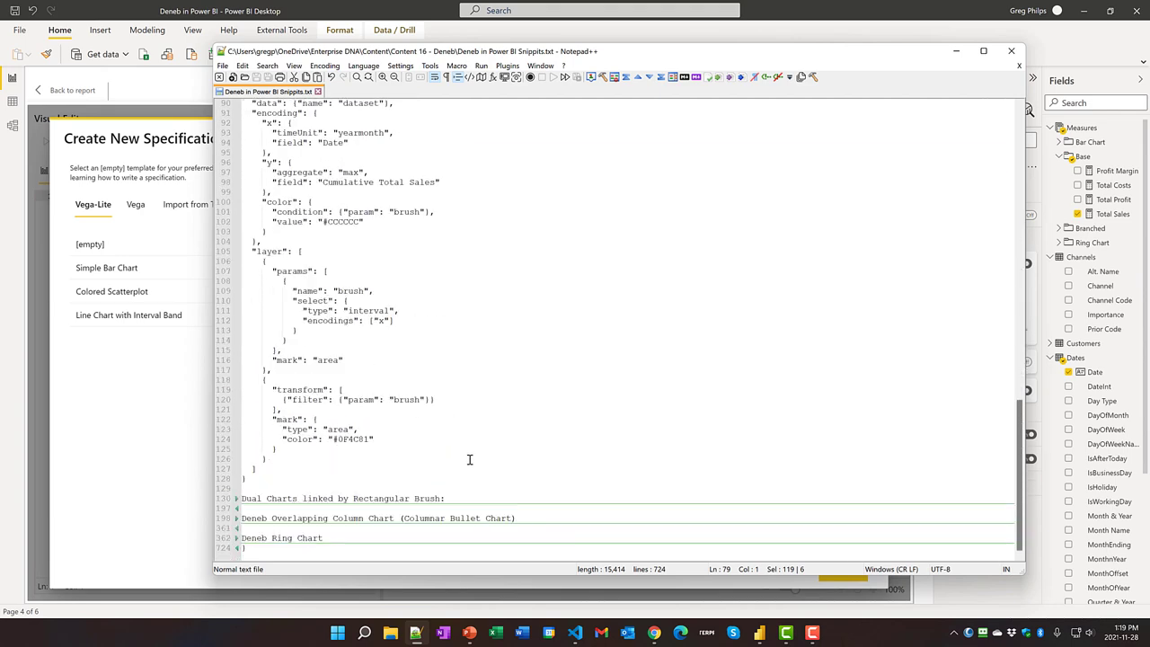
drag(265, 481, 241, 449)
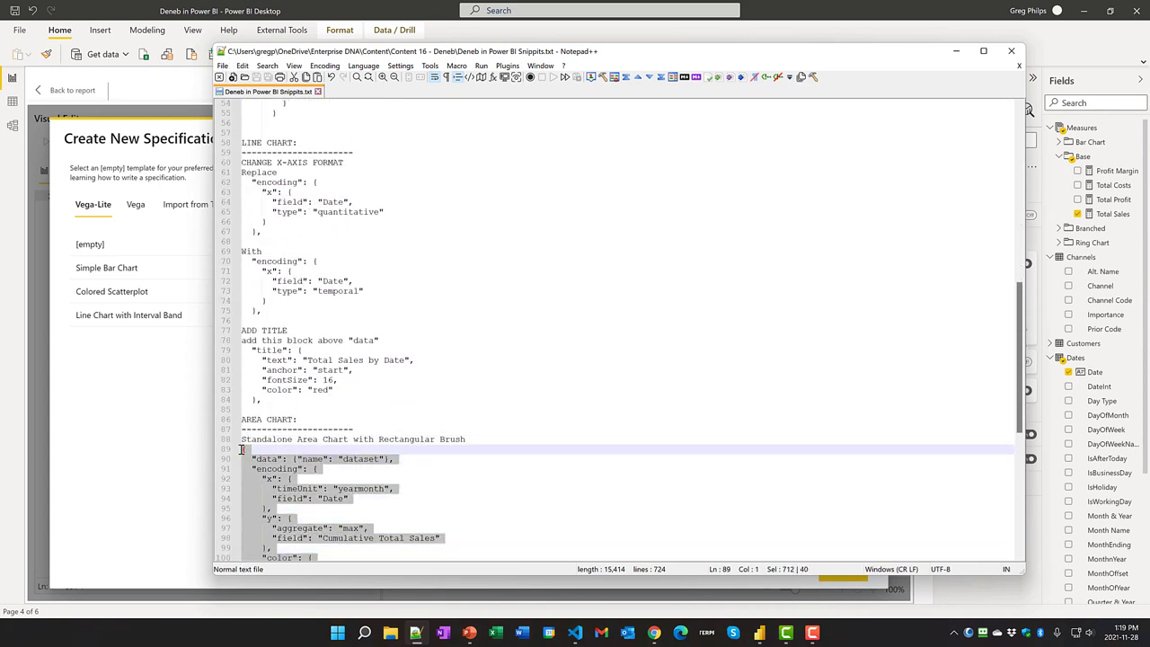
Create a Deneb specification from the empty Vega-Lite template
click(110, 440)
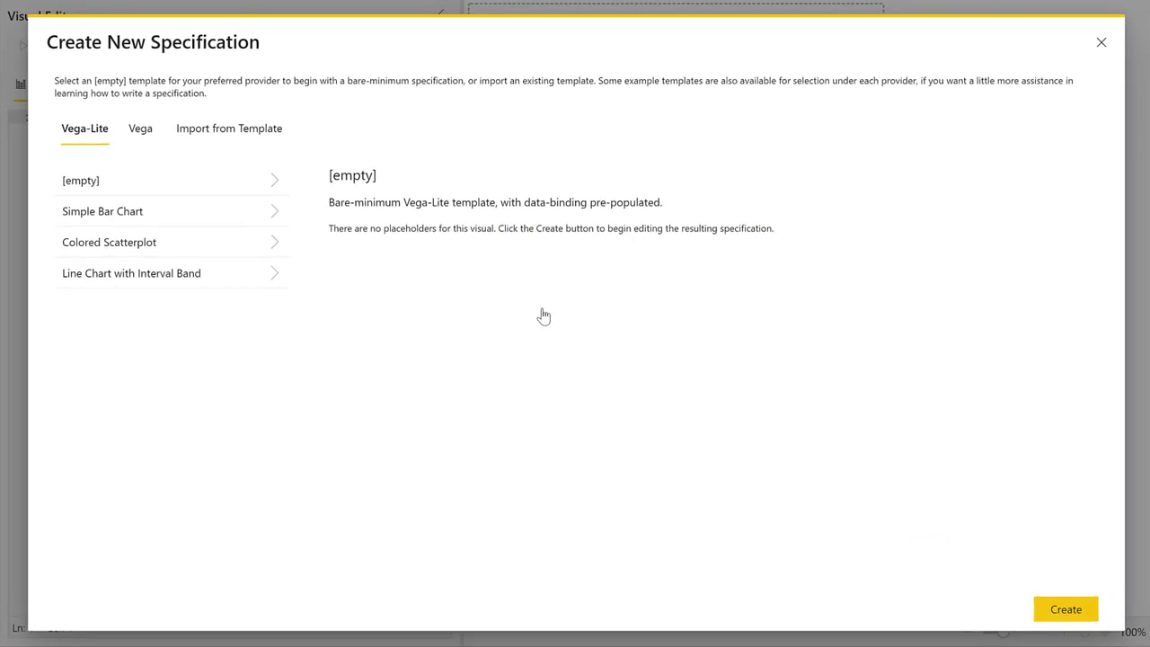
click(76, 181)
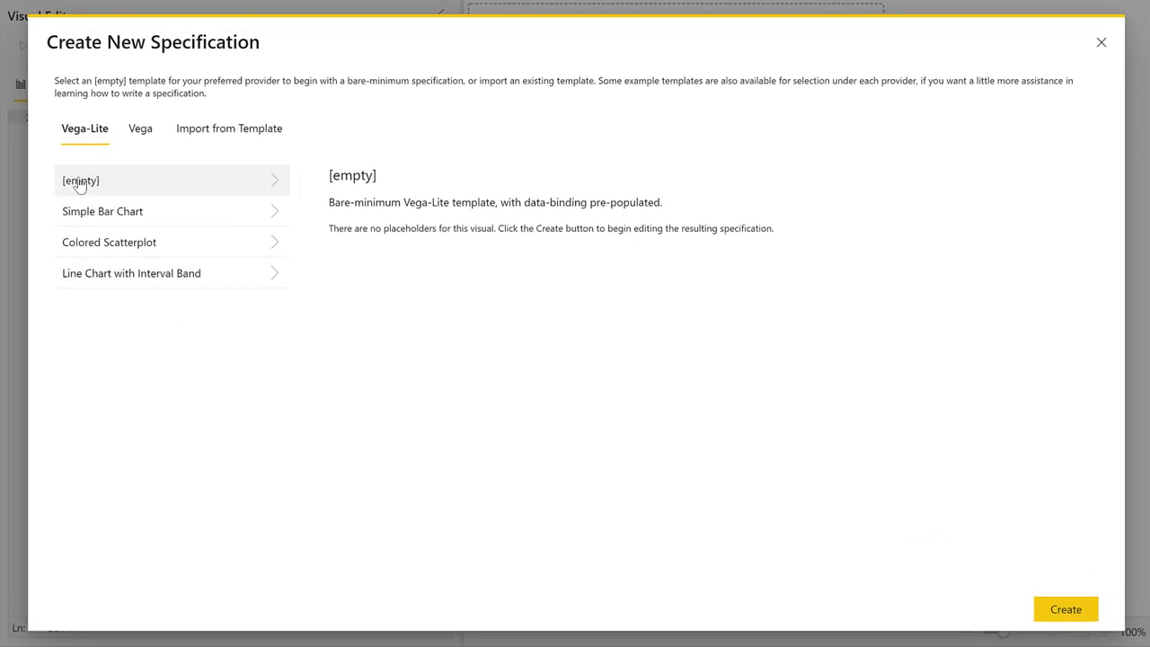
click(1071, 611)
Replace the starter spec with the pasted brush area chart code, run it, and return to the report
drag(85, 174, 31, 114)
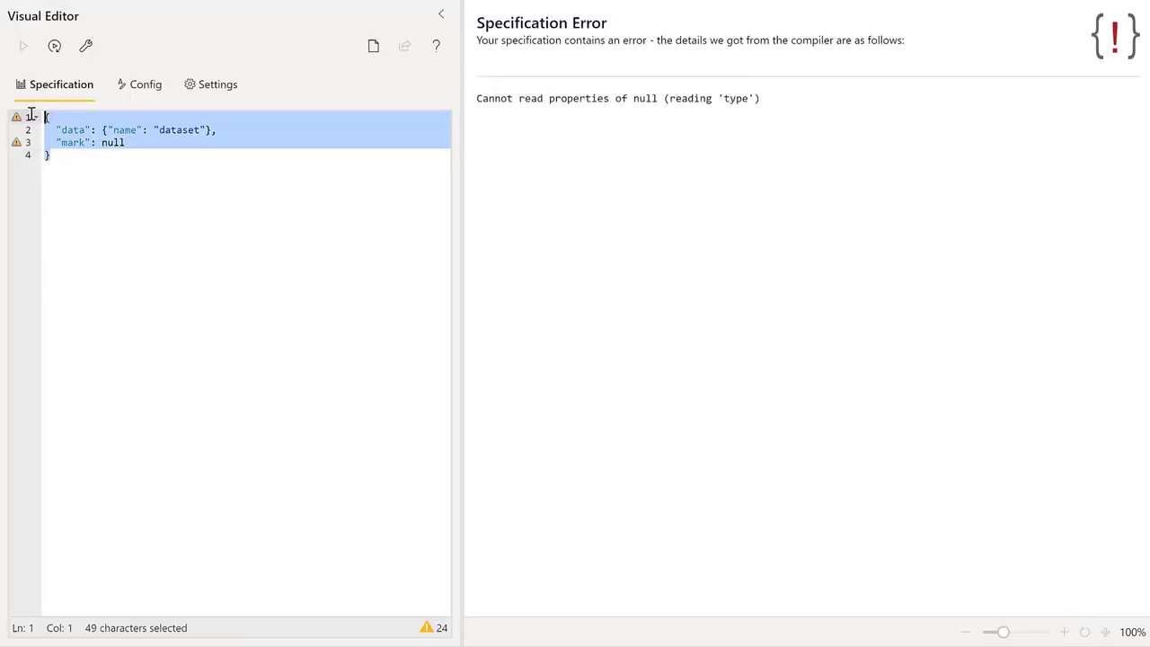
key(Delete)
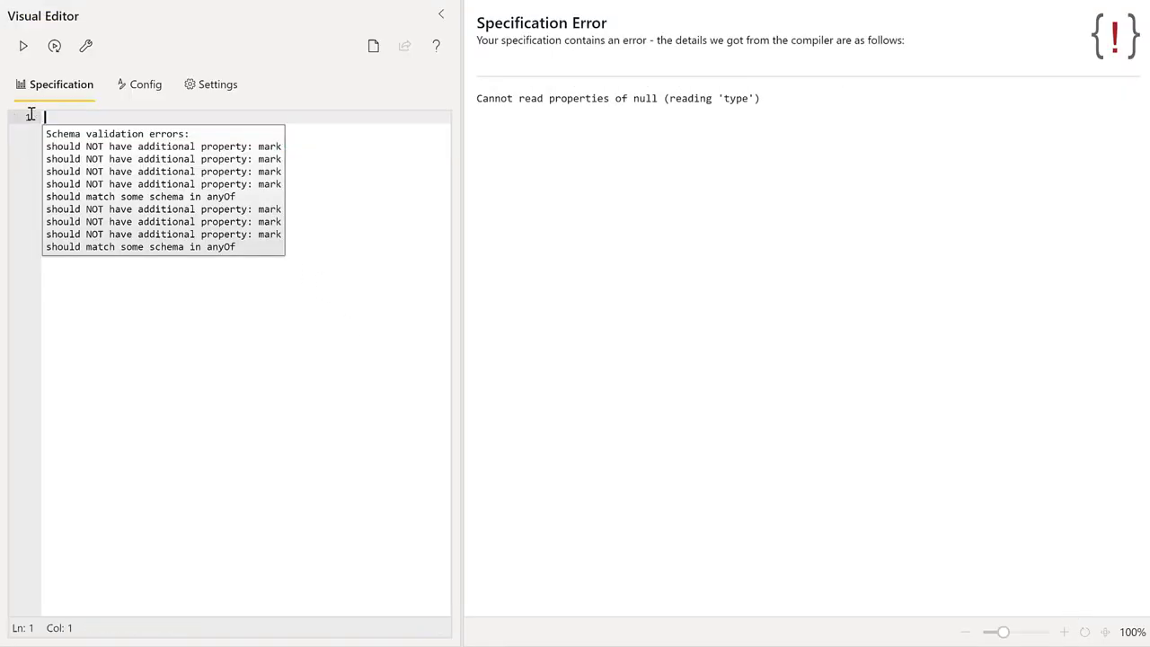
key(ctrl+v)
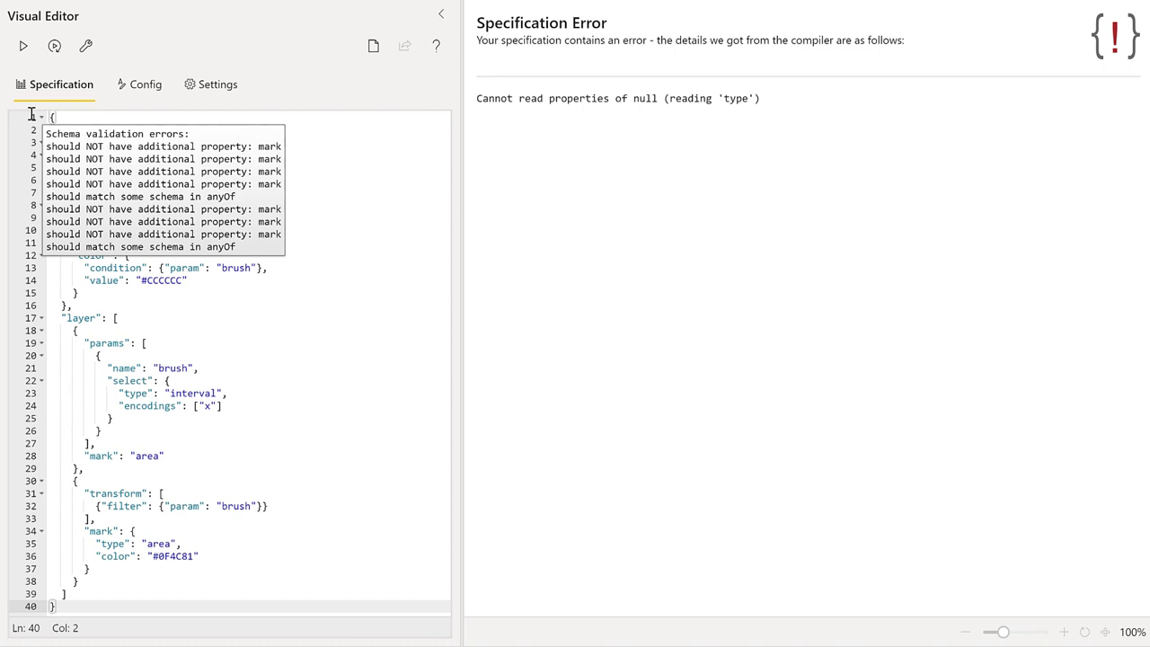
click(22, 46)
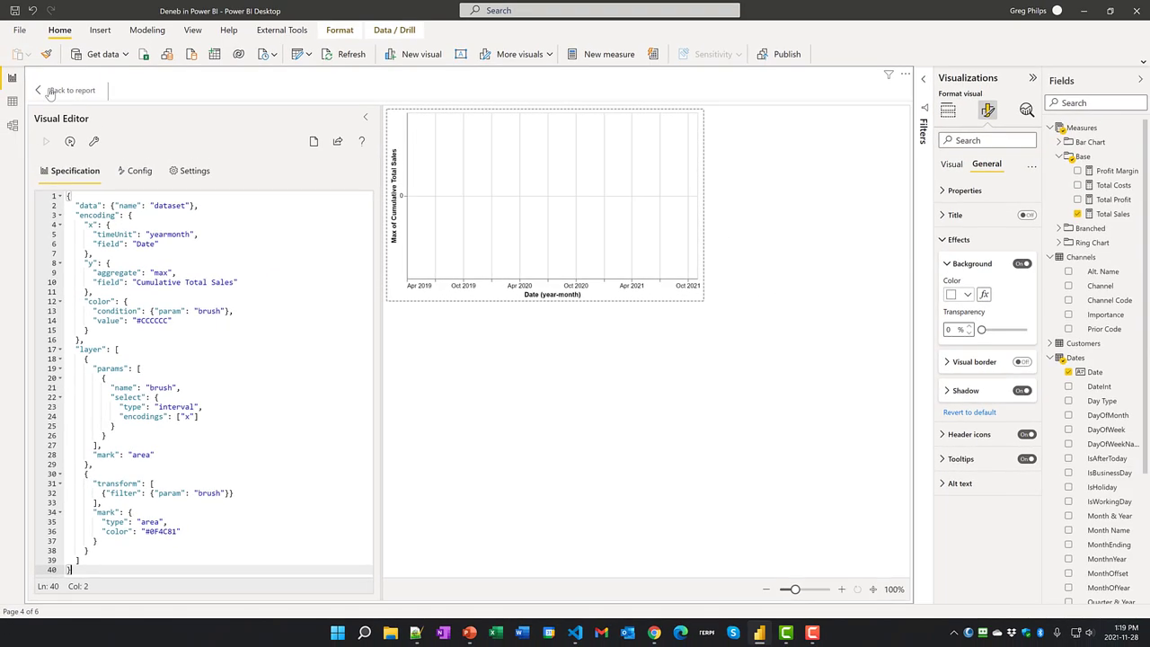
click(52, 90)
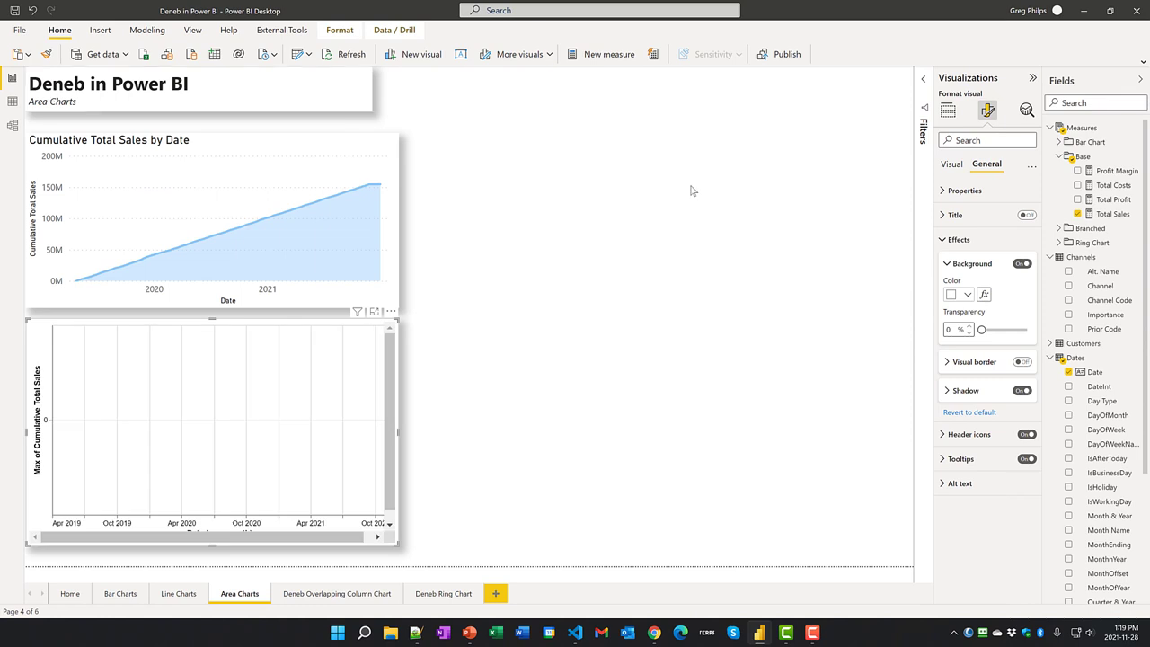
Remove Total Sales from Values and add Cumulative Total Sales from the Branched folder
click(954, 167)
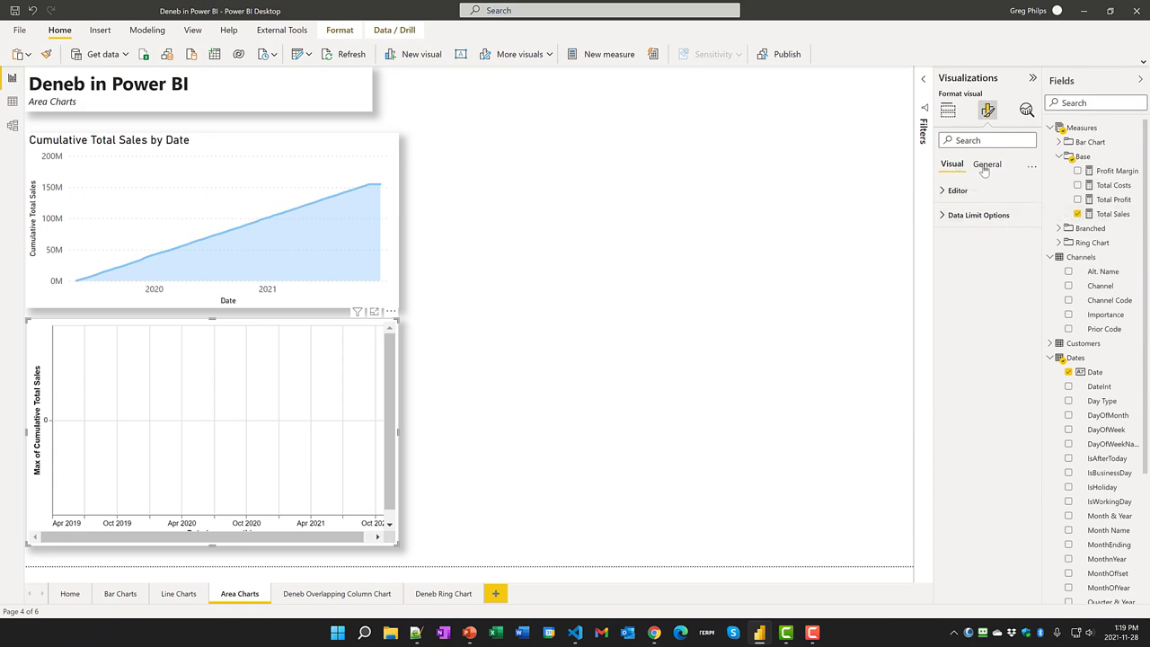
click(985, 165)
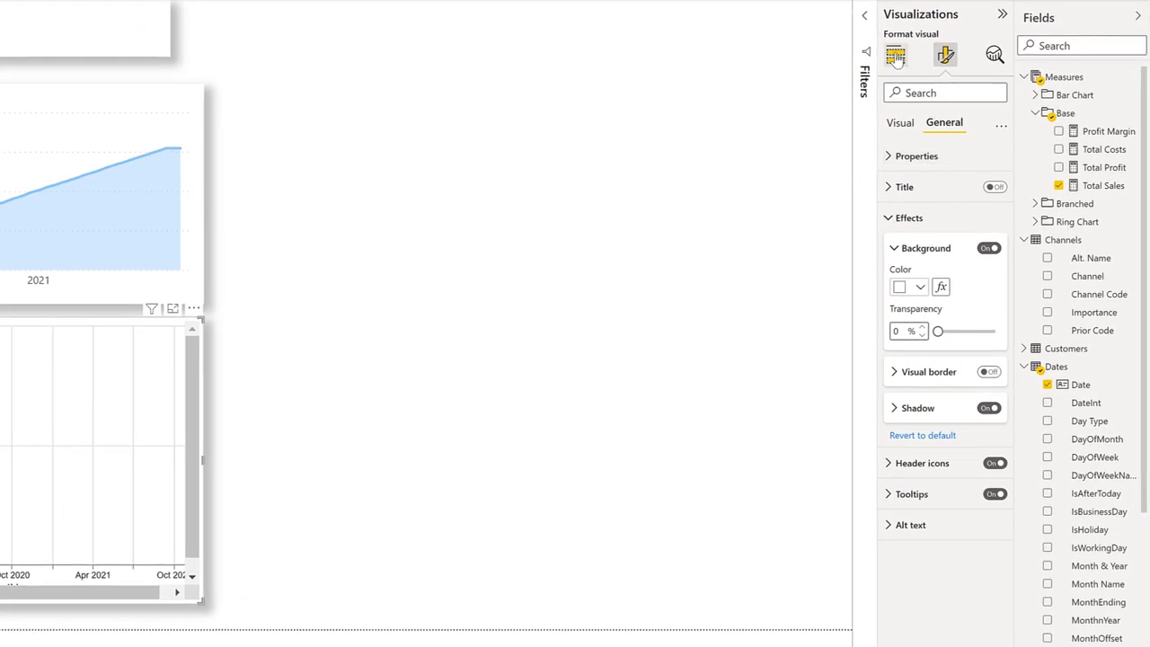
click(895, 57)
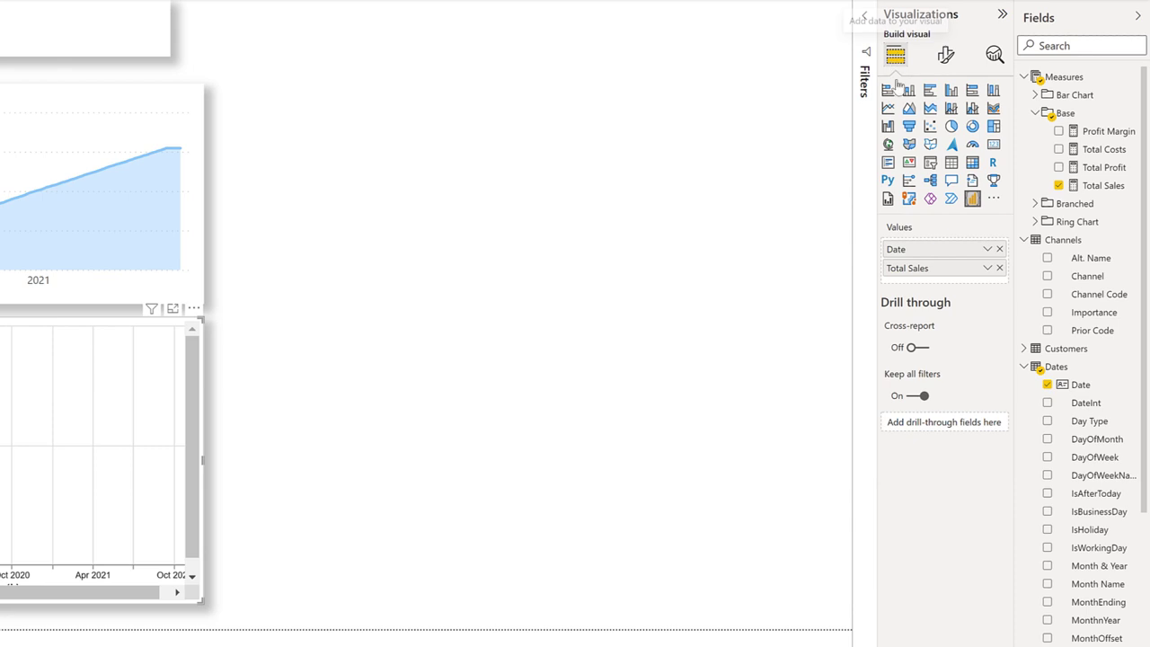
click(1000, 270)
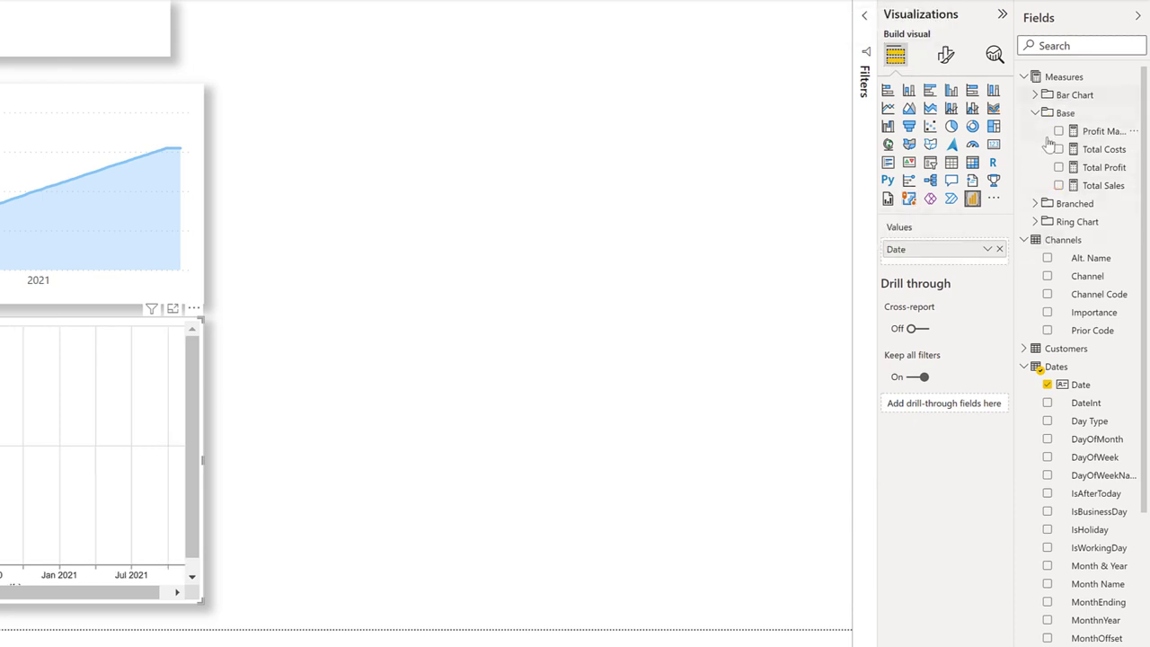
click(1023, 240)
click(1034, 203)
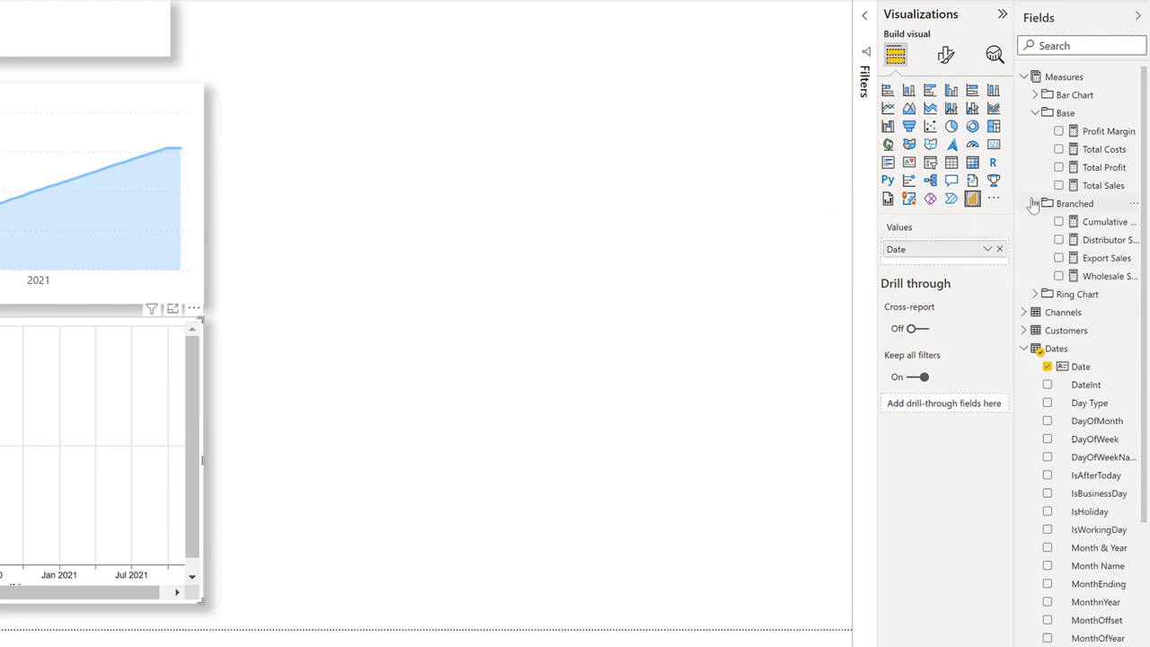
drag(1101, 229, 976, 265)
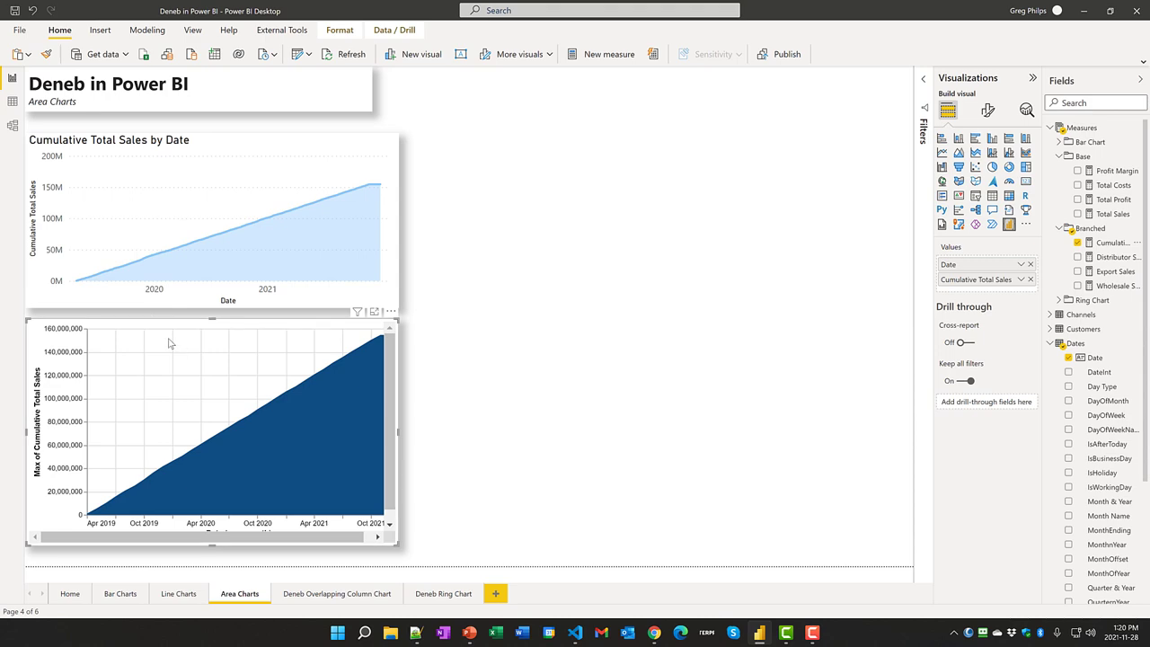
Brush the lower area chart, clearing trial brushes, ending with Feb 2020 to Apr 2021 selected
mouse_move(171, 343)
mouse_down()
mouse_move(230, 388)
mouse_move(244, 422)
mouse_up()
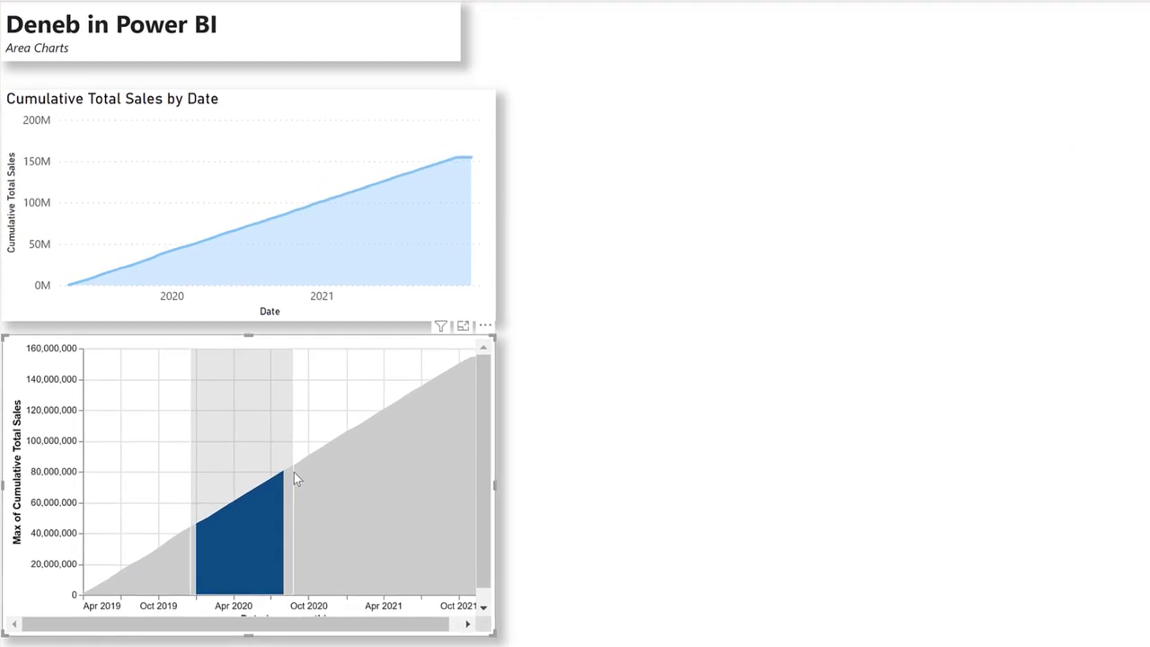
click(328, 386)
drag(218, 357, 331, 438)
click(355, 397)
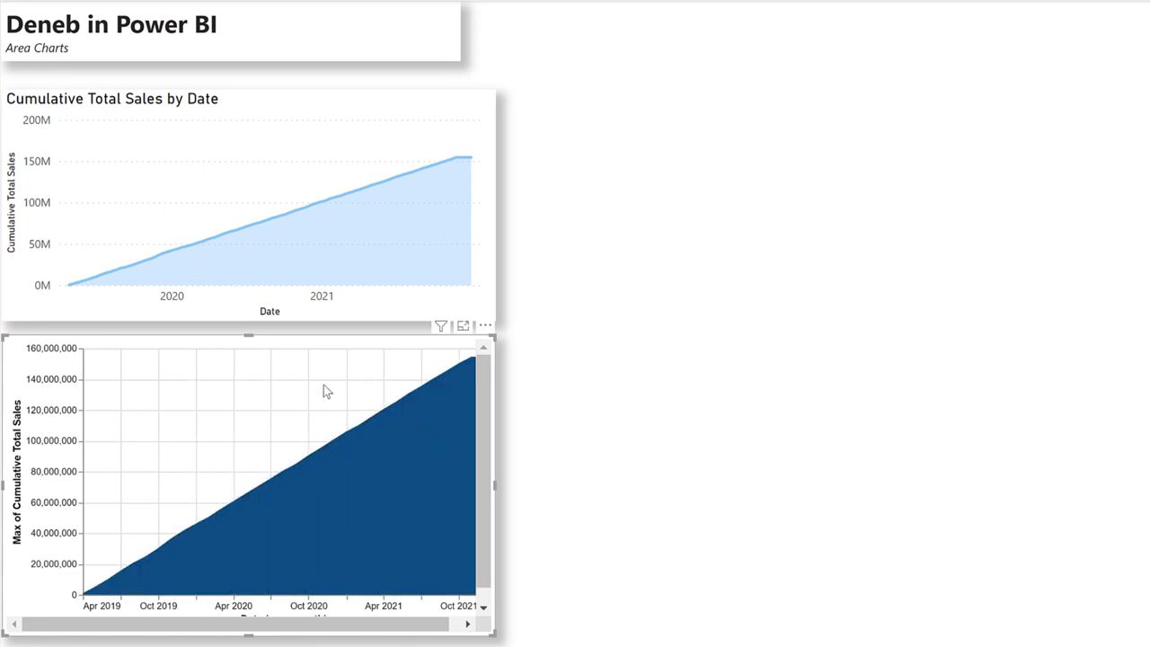
mouse_move(207, 355)
mouse_down()
mouse_move(387, 414)
mouse_move(405, 439)
mouse_up()
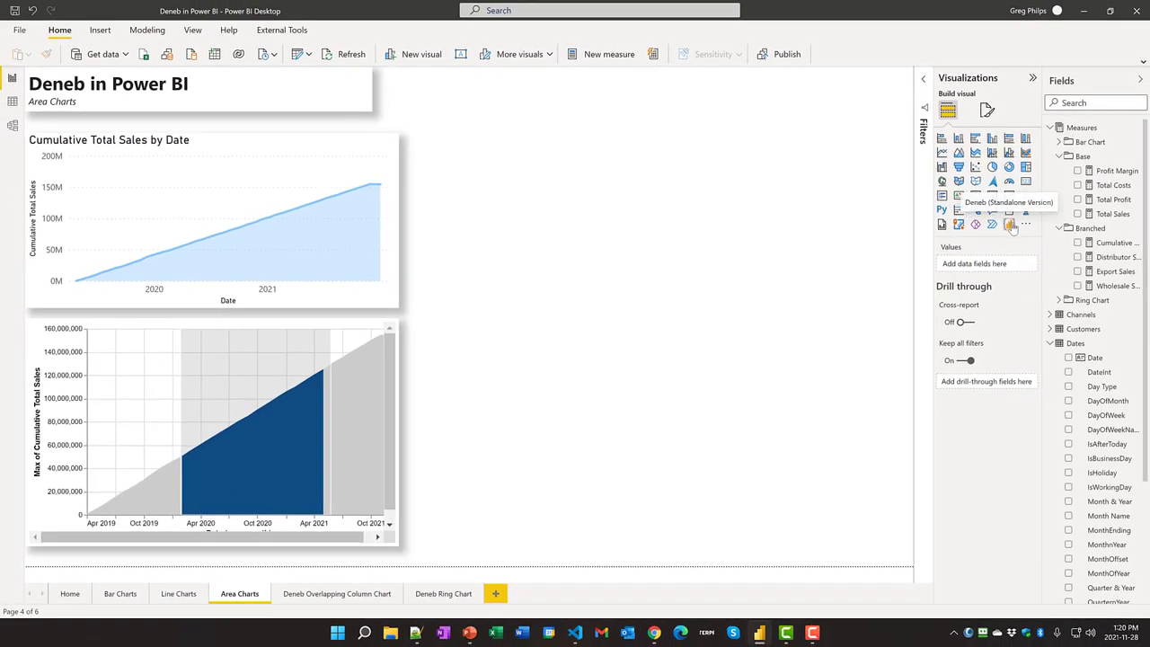
Add a new Deneb visual beside the title, enlarge it, and add Cumulative Total Sales to its values
click(1009, 224)
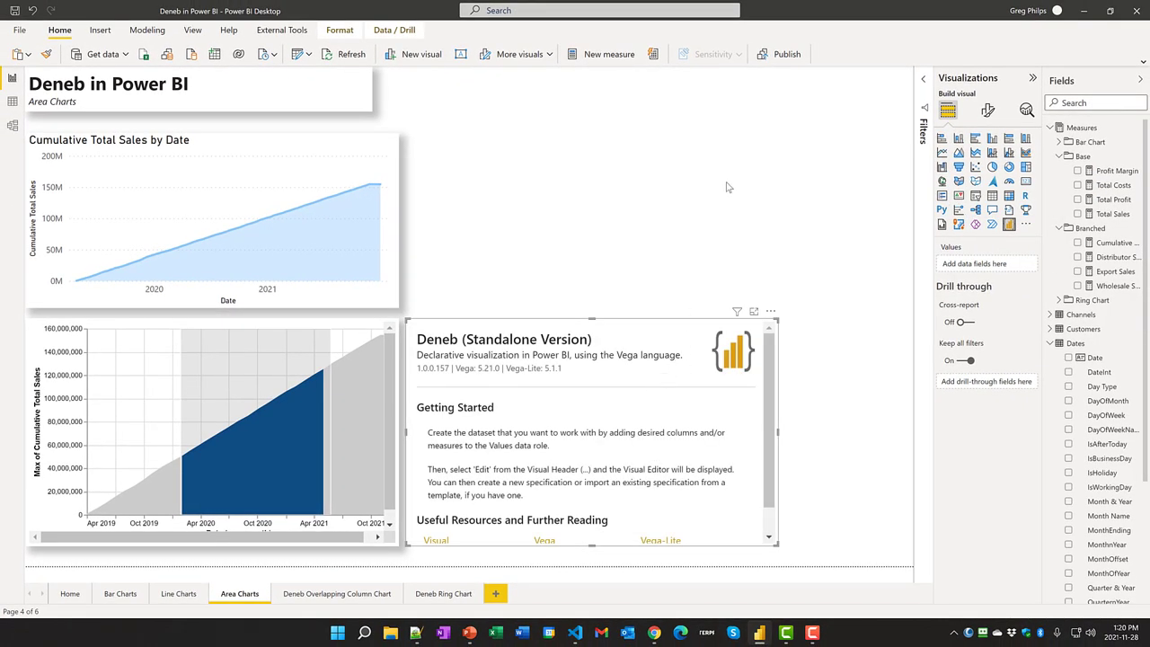
drag(766, 313, 787, 73)
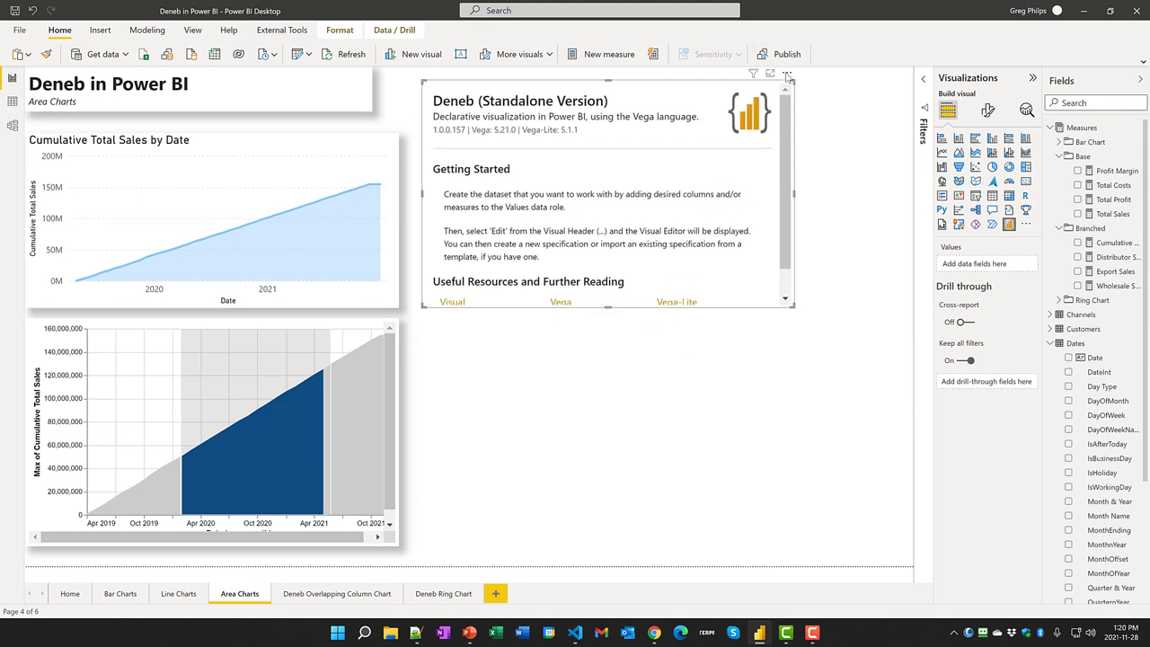
drag(793, 307, 895, 539)
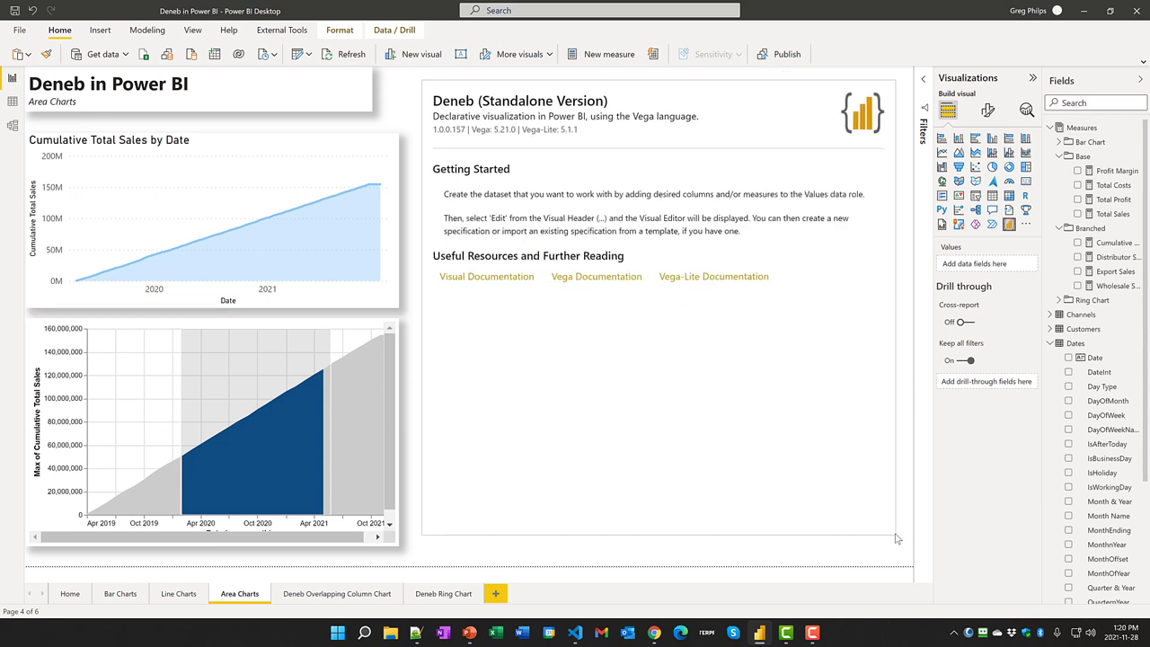
drag(1097, 360, 1006, 267)
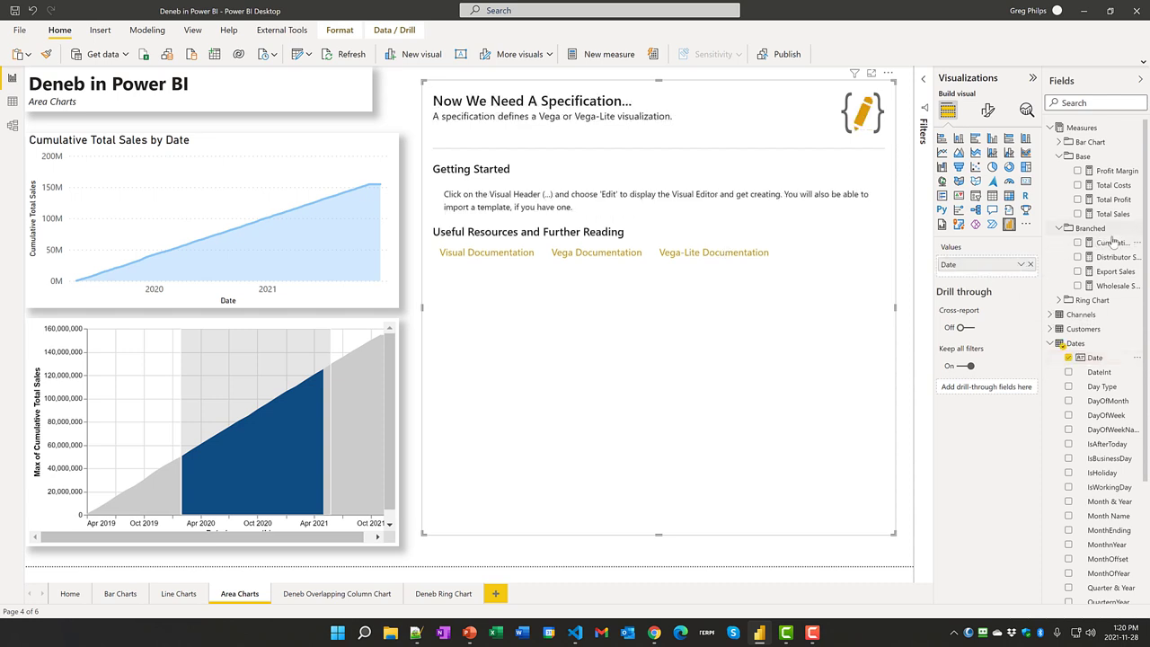
drag(1112, 241, 1010, 278)
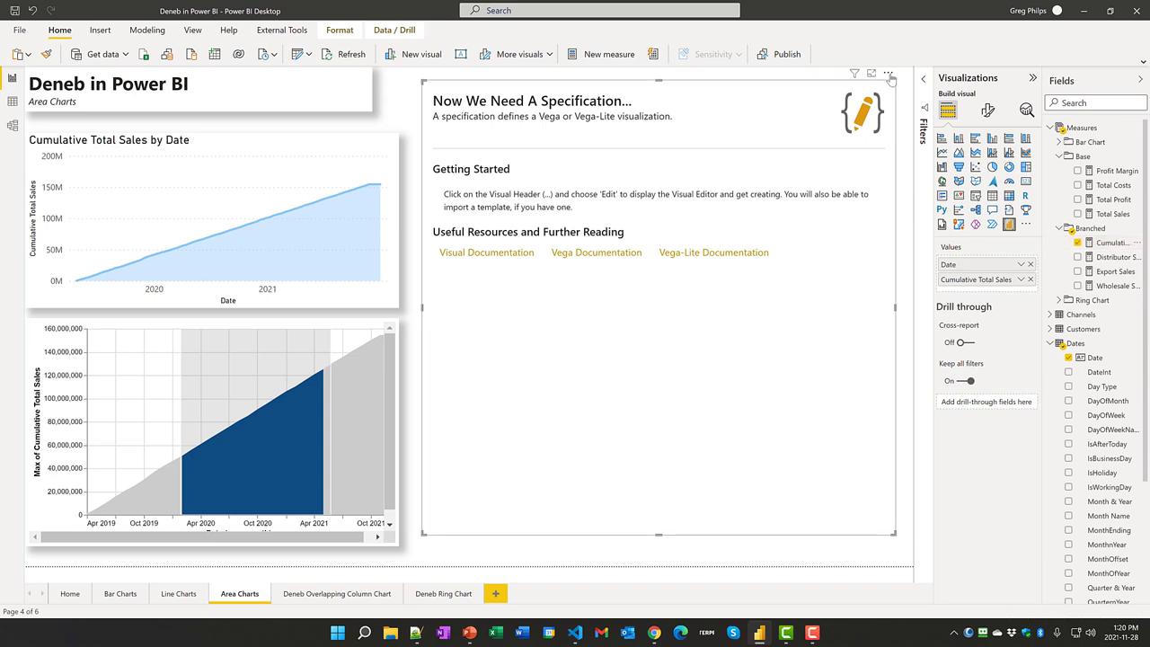
Turn on the visual's drop shadow under General > Effects
click(988, 111)
click(986, 165)
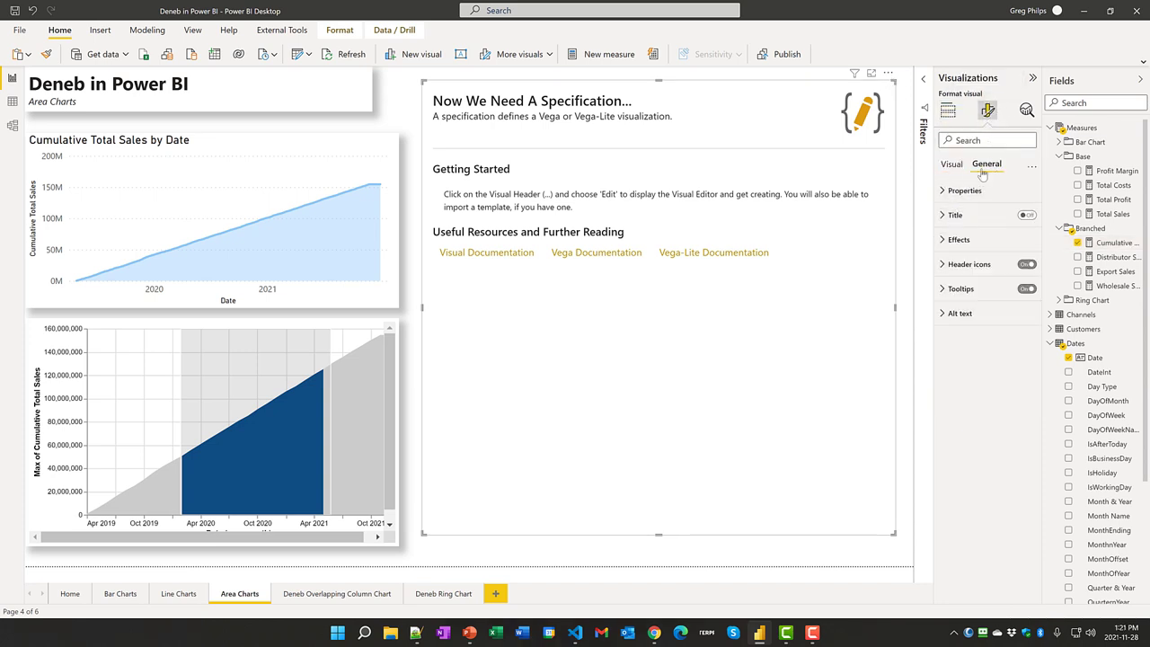
click(953, 240)
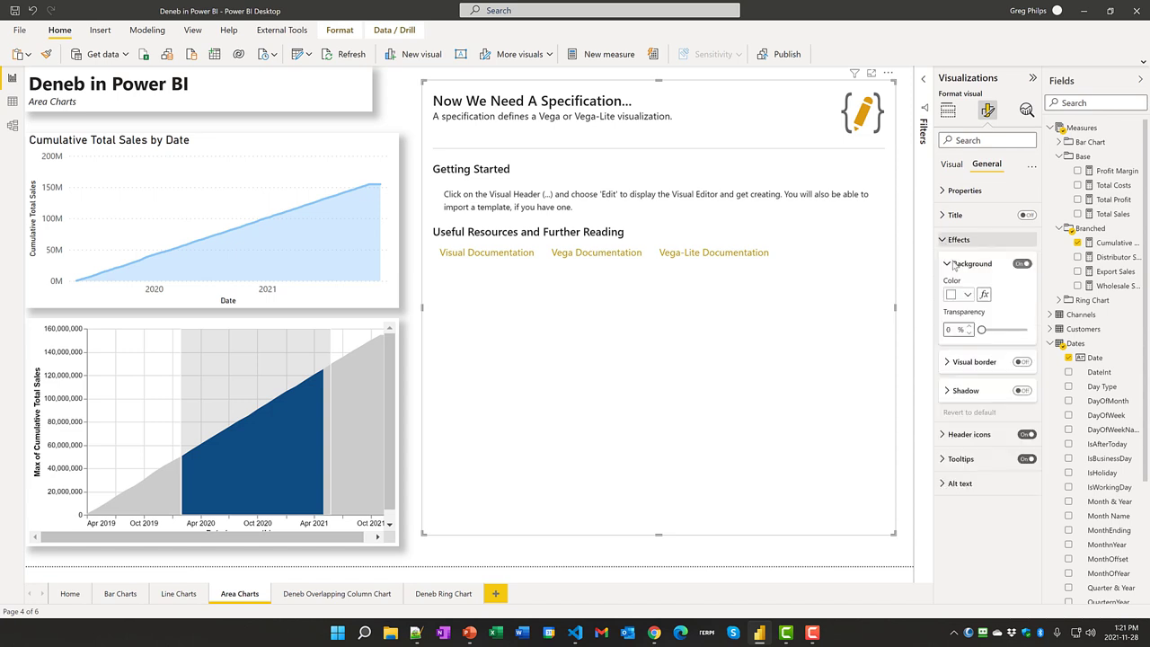
click(1022, 390)
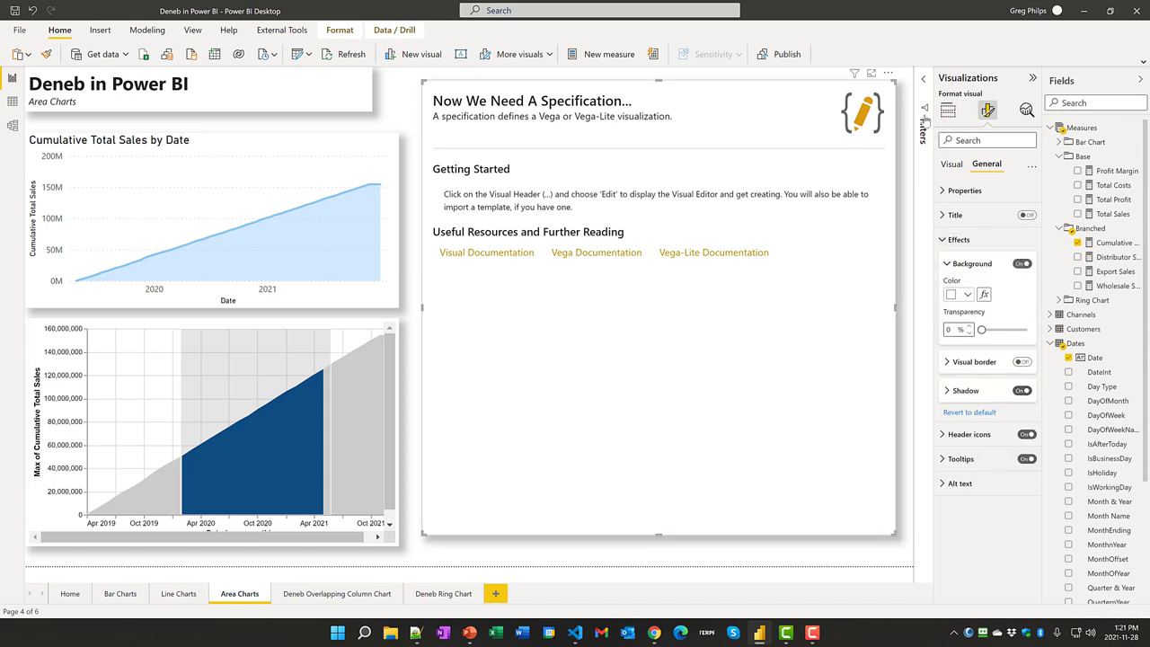
Create an empty Vega-Lite specification in the Deneb editor
click(888, 74)
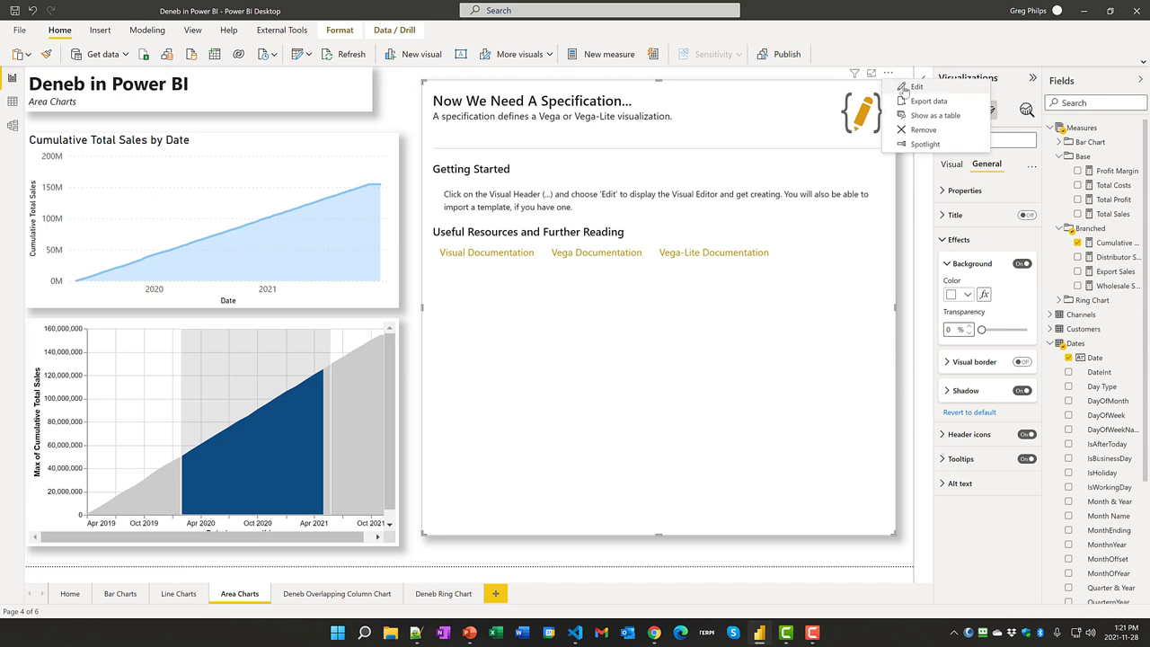
click(907, 87)
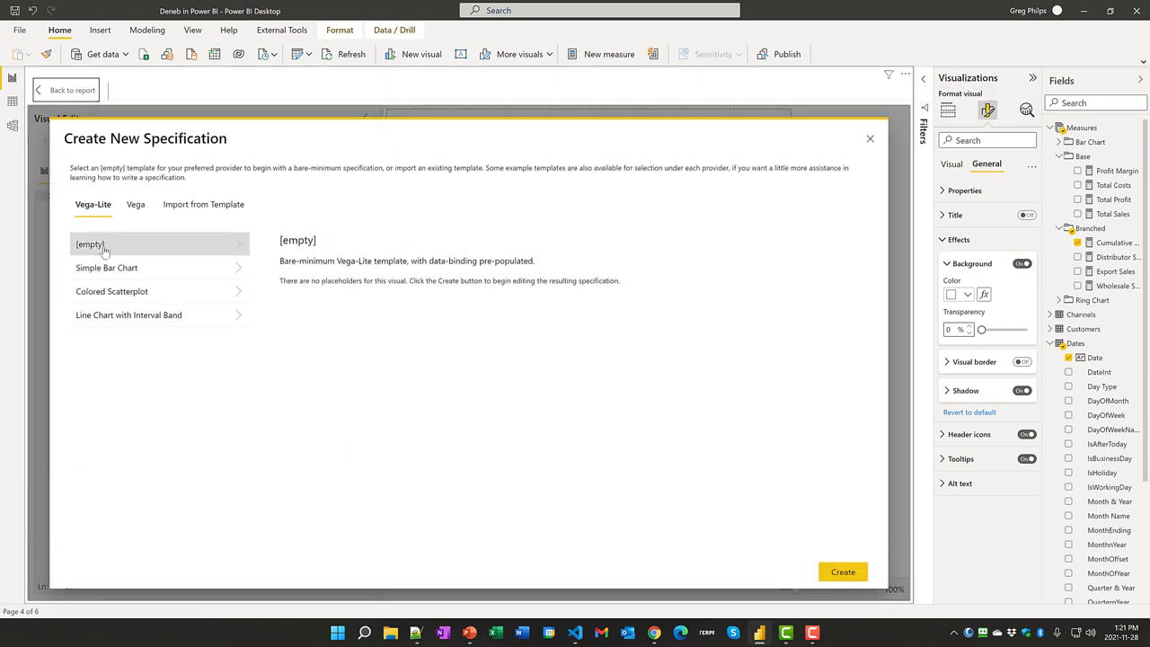
click(848, 571)
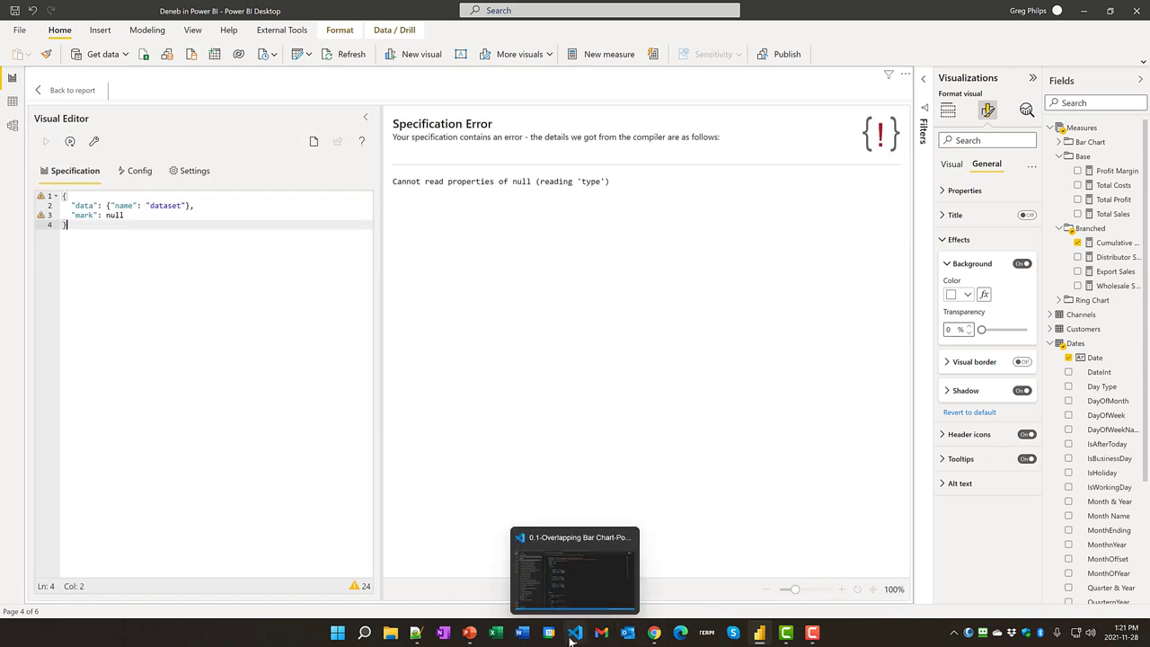
Expand the Dual Charts linked by Rectangular Brush snippet in Notepad++ and select its full JSON, brace to brace
click(414, 632)
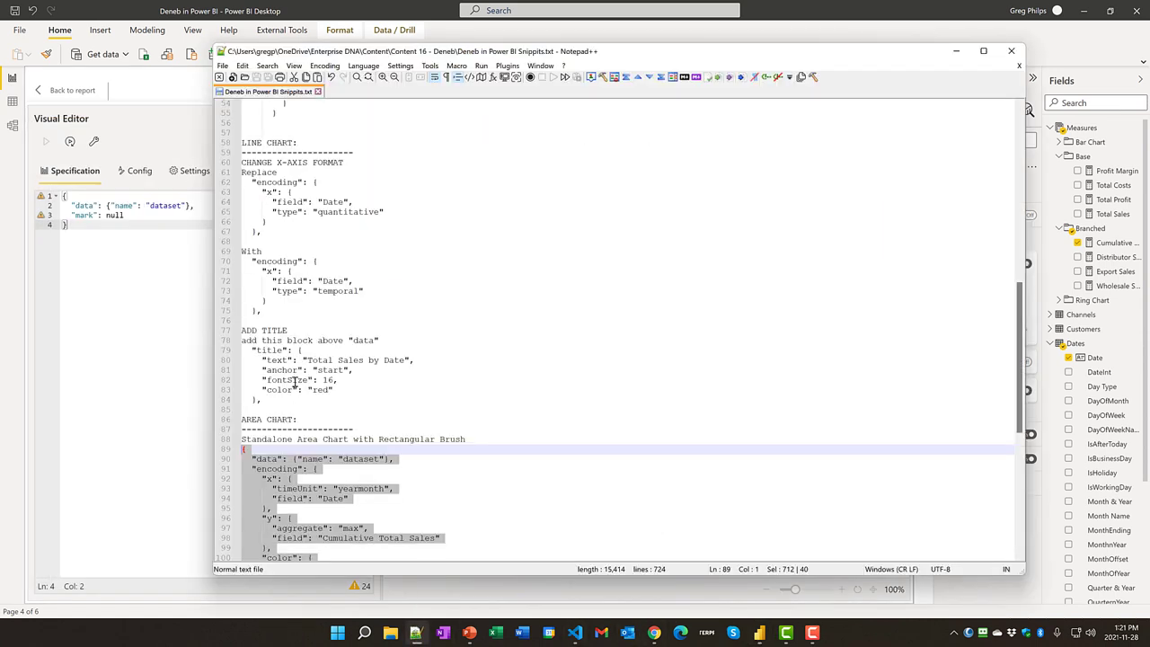
scroll(475, 365, down, 12)
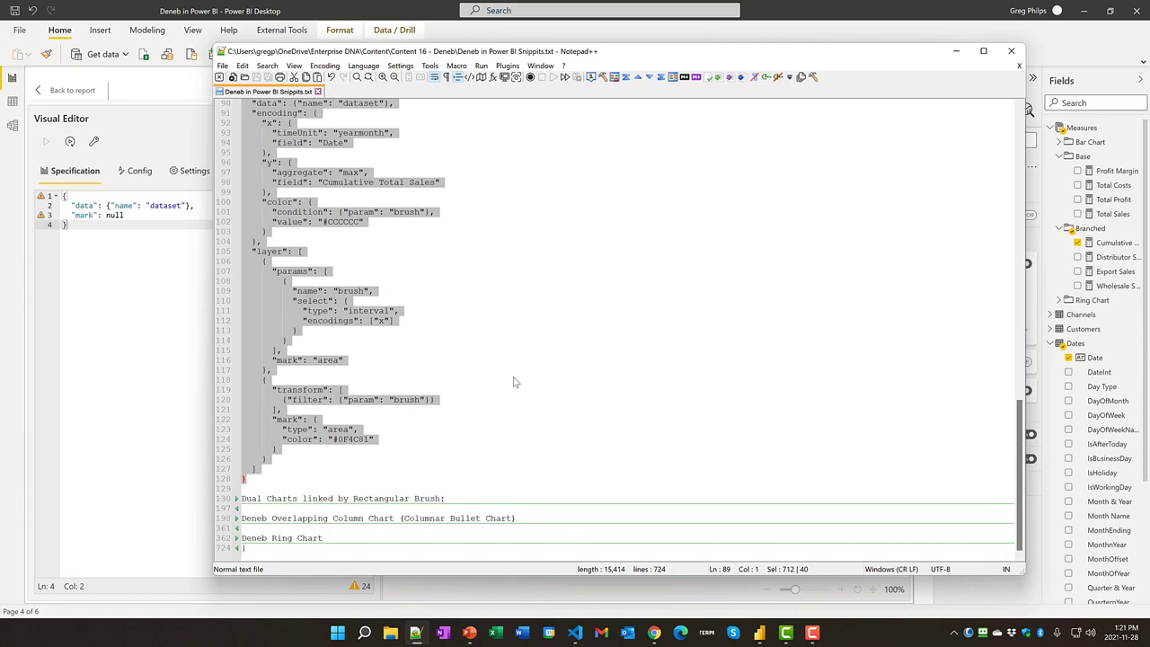
click(234, 500)
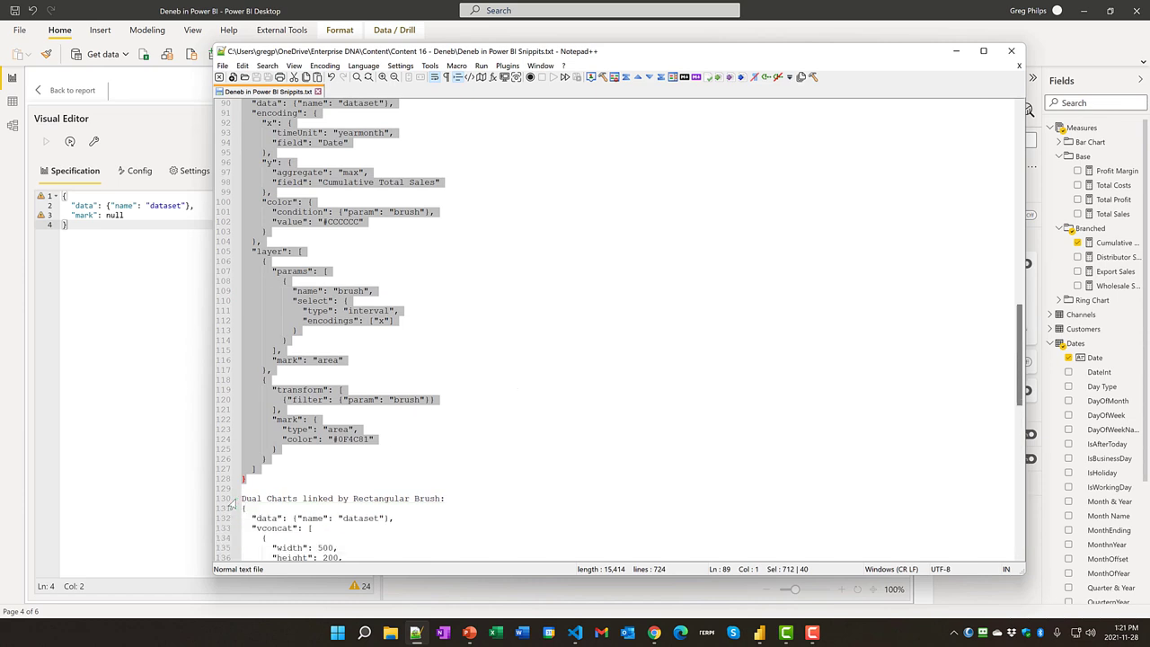
scroll(378, 432, down, 6)
click(429, 327)
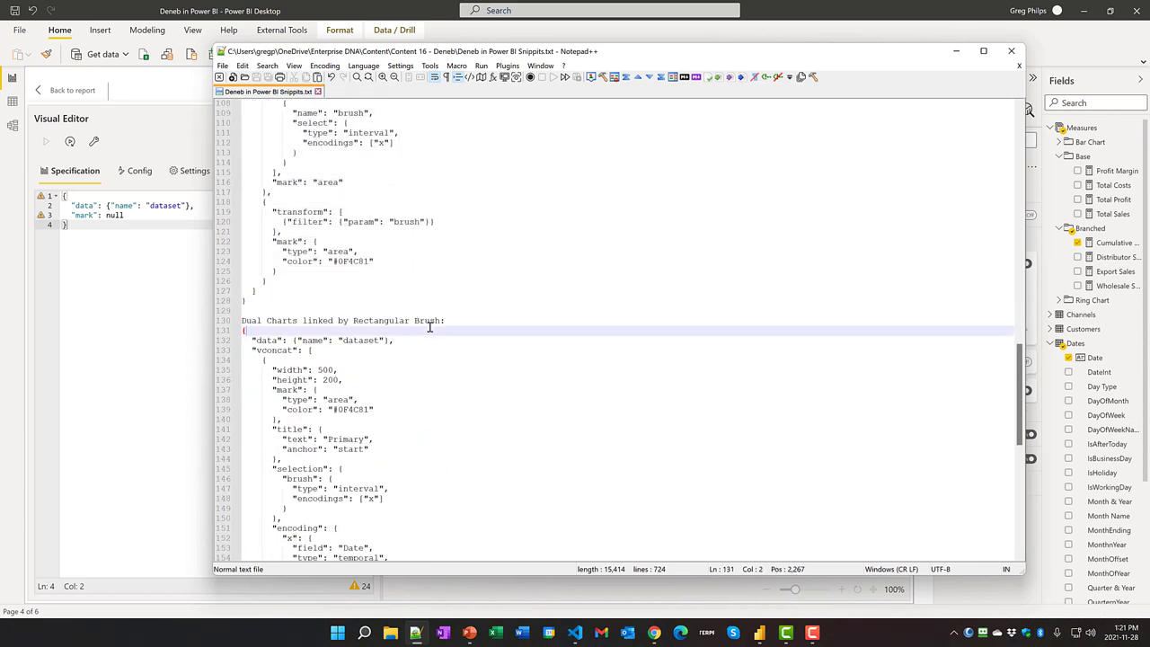
key(shift+Down)
key(shift+Down)
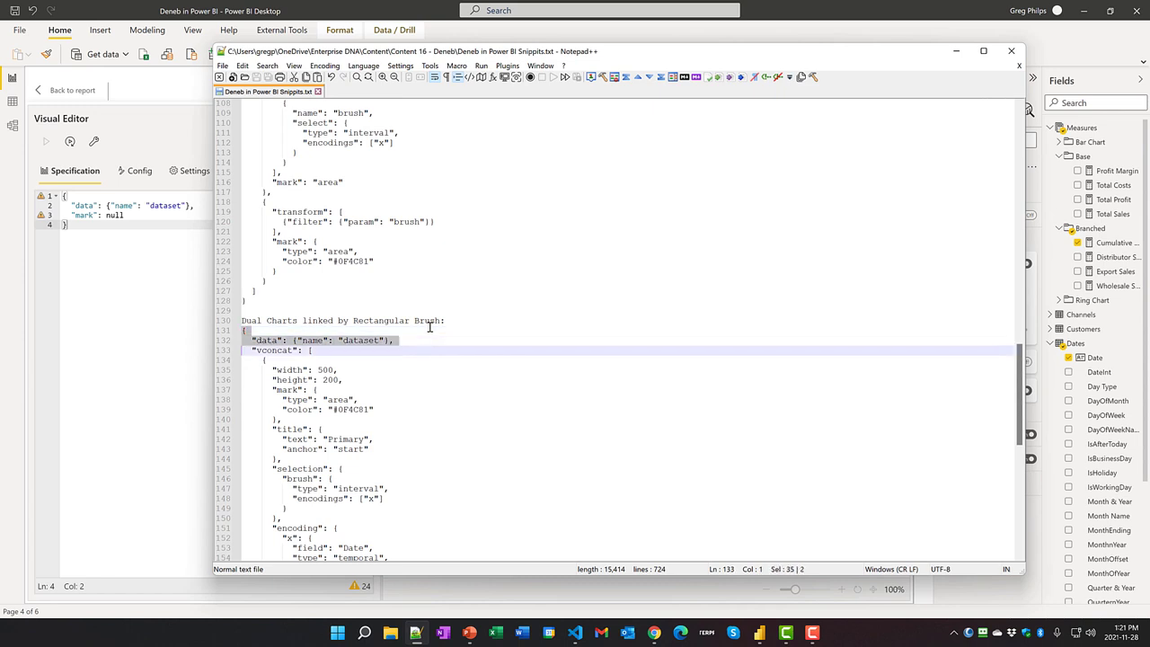
key(ctrl+shift+End)
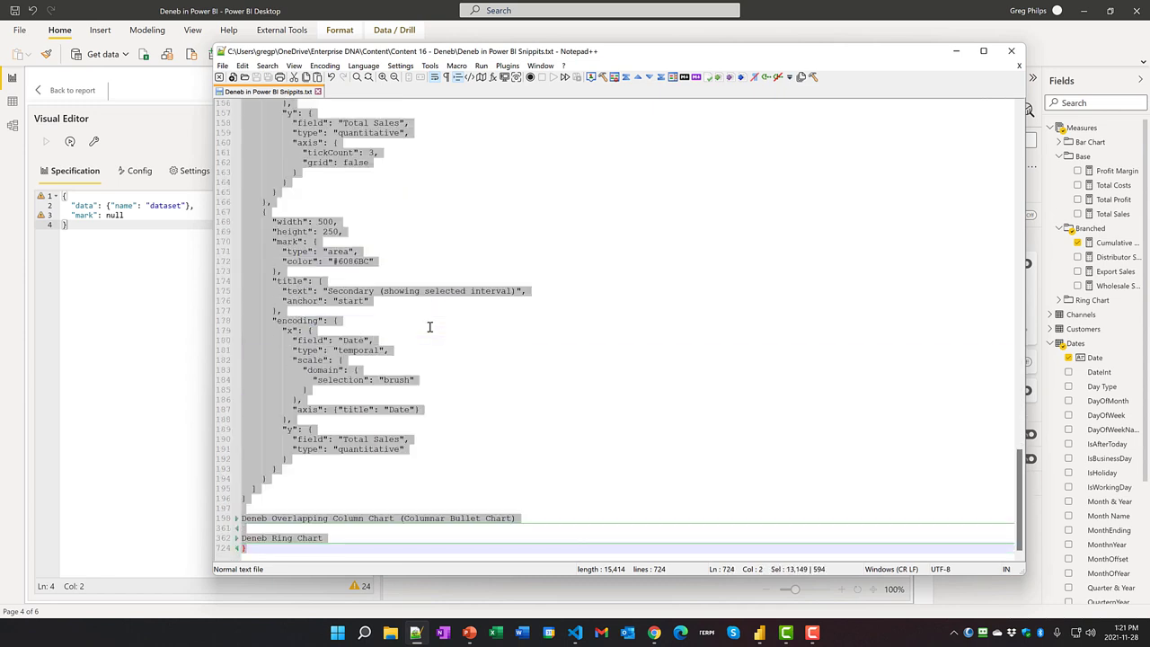
key(shift+Up)
key(shift+Up)
key(shift+Up)
key(shift+Up)
key(shift+Up)
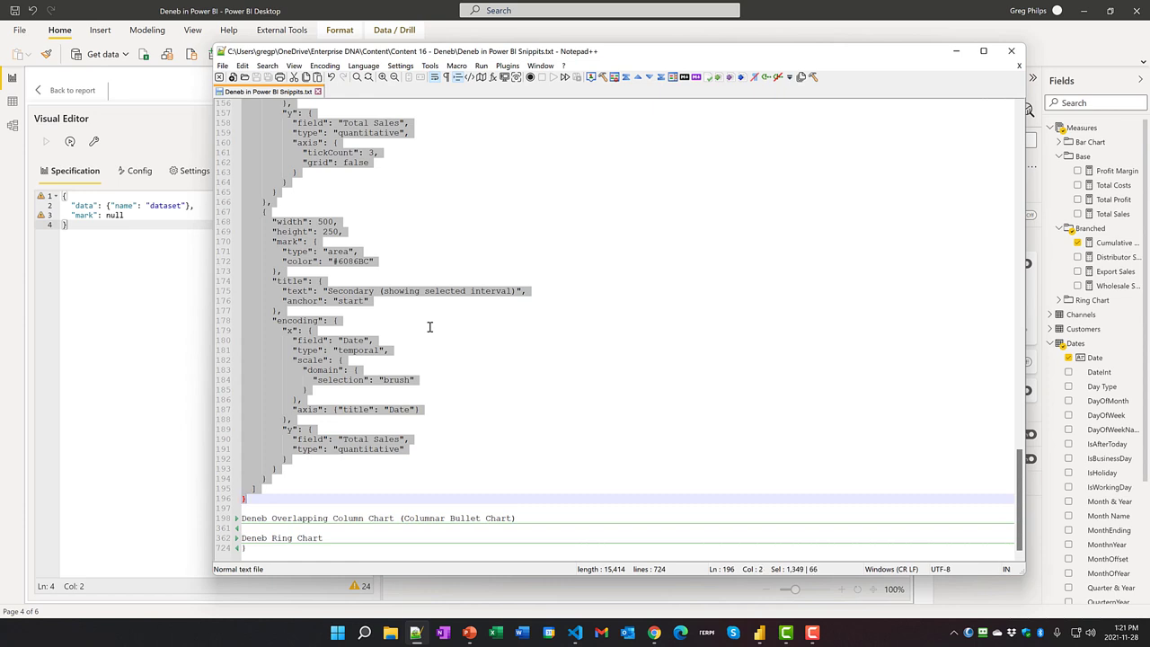
Replace the Deneb spec with the pasted dual-chart JSON and run it to render Primary and Secondary charts
click(103, 259)
key(ctrl+a)
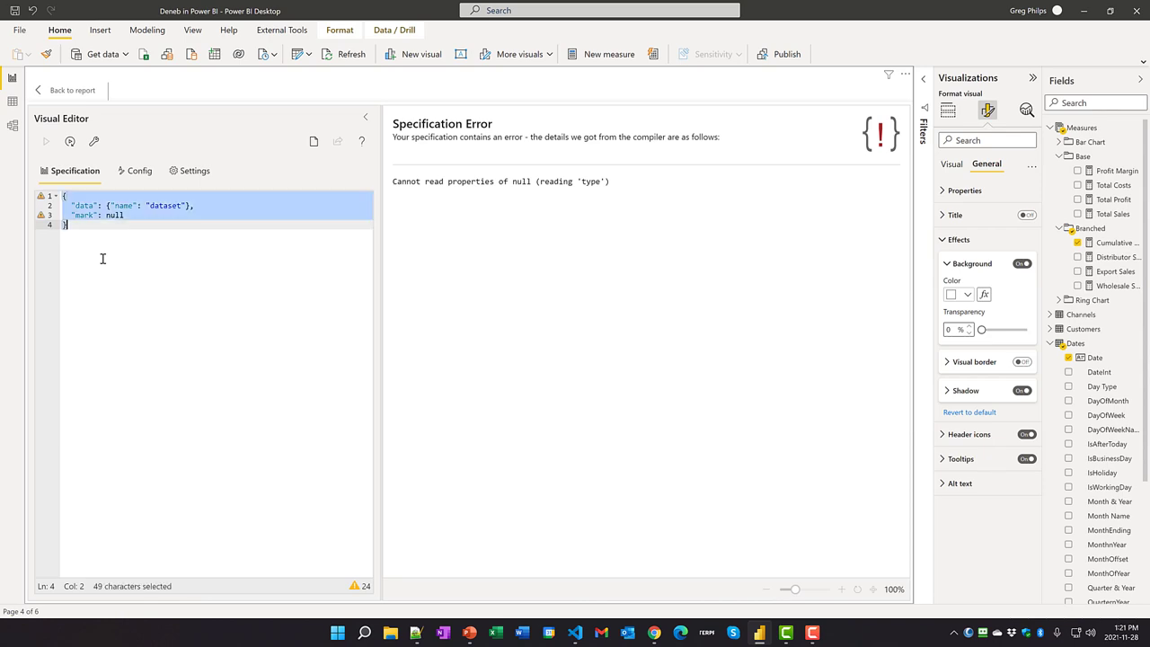
key(ctrl+v)
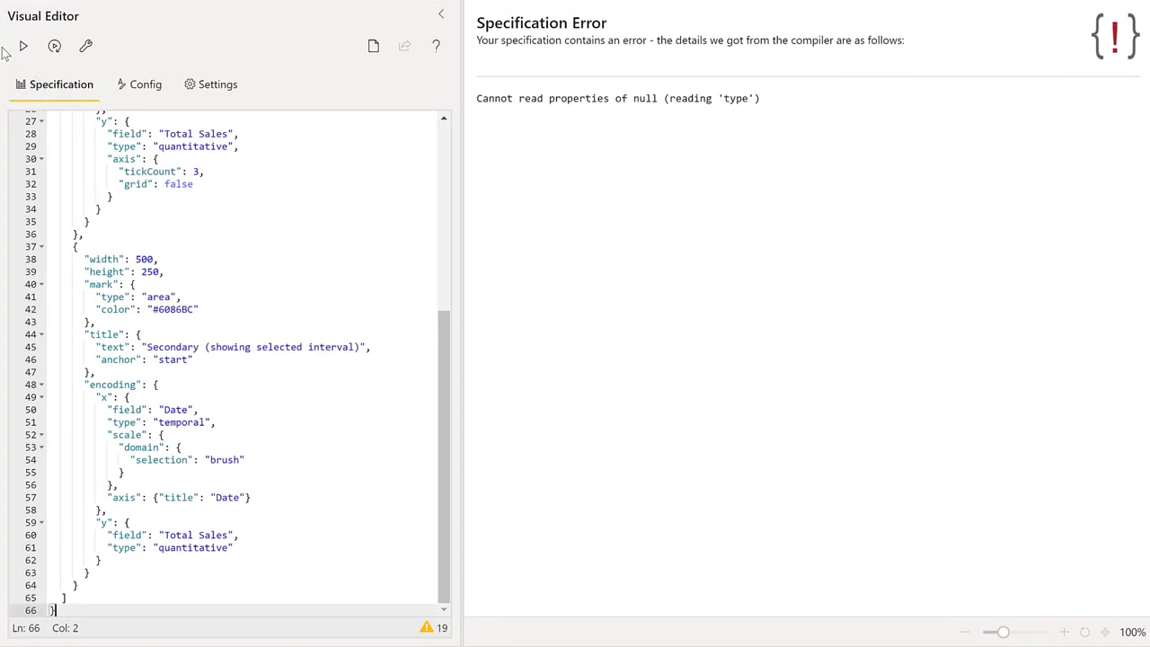
click(22, 47)
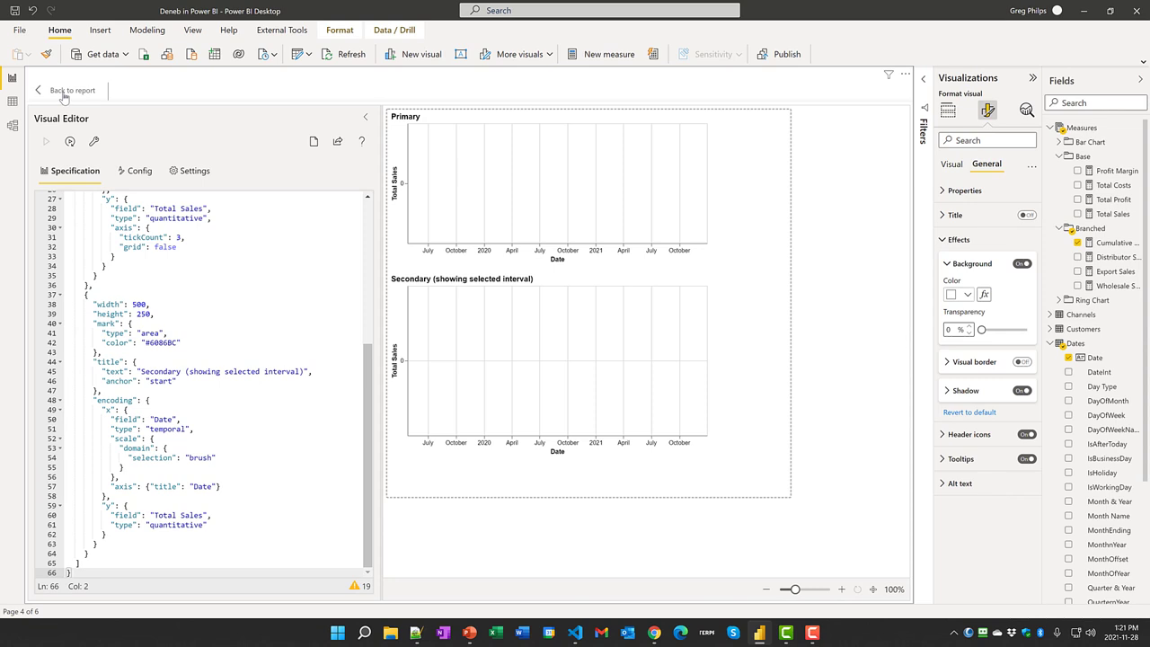
Back on the report, swap Cumulative Total Sales for Total Sales in the visual's values
click(63, 90)
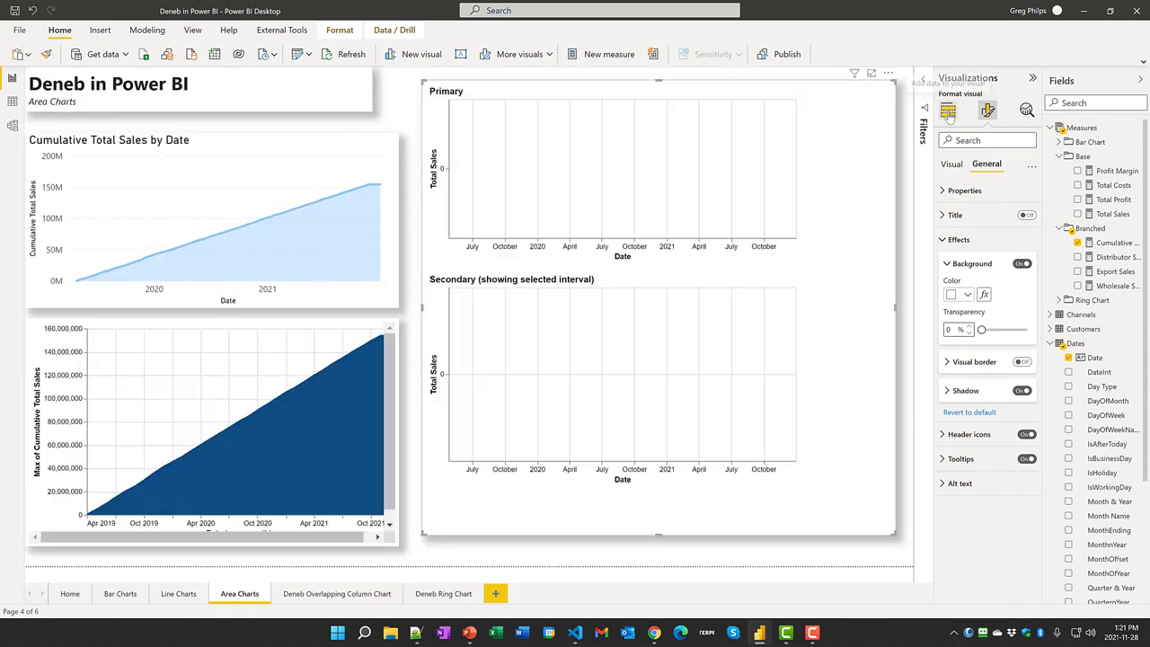
click(948, 114)
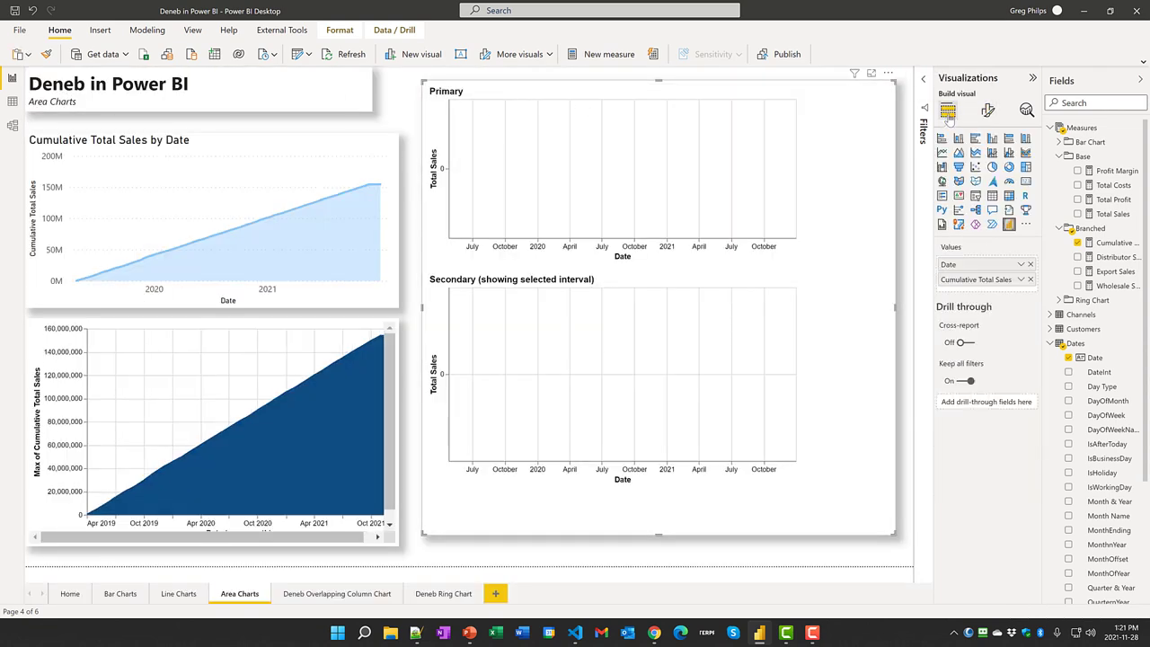
click(1031, 279)
drag(1112, 213, 1020, 269)
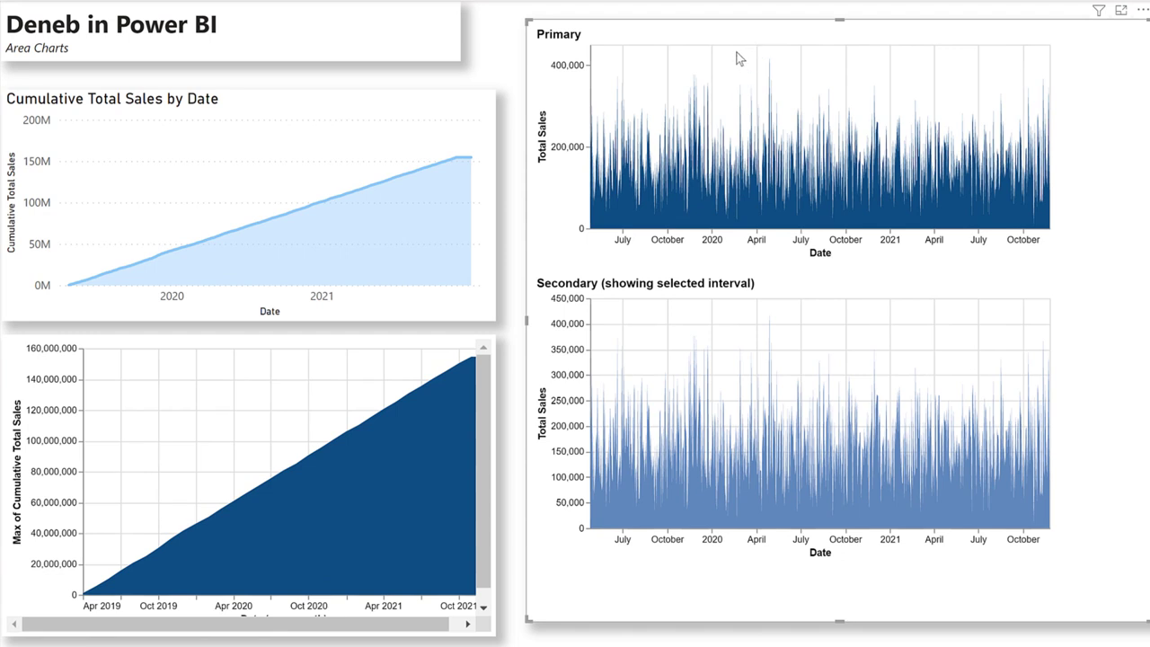
Brush Mar–Jul 2020 on the Primary chart so the Secondary chart zooms to that range
mouse_move(736, 57)
mouse_down()
mouse_move(874, 102)
mouse_move(796, 113)
mouse_move(838, 128)
mouse_up()
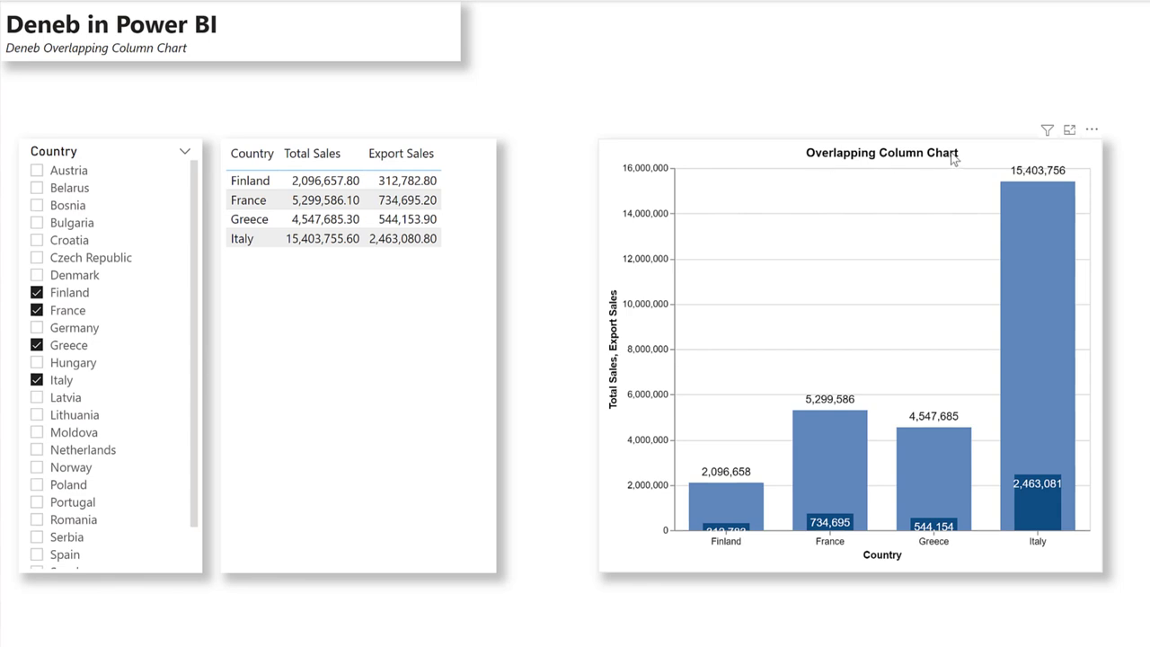
Select the Overlapping Column Chart, open its spec in the Deneb editor, and scroll through the JSON
click(954, 157)
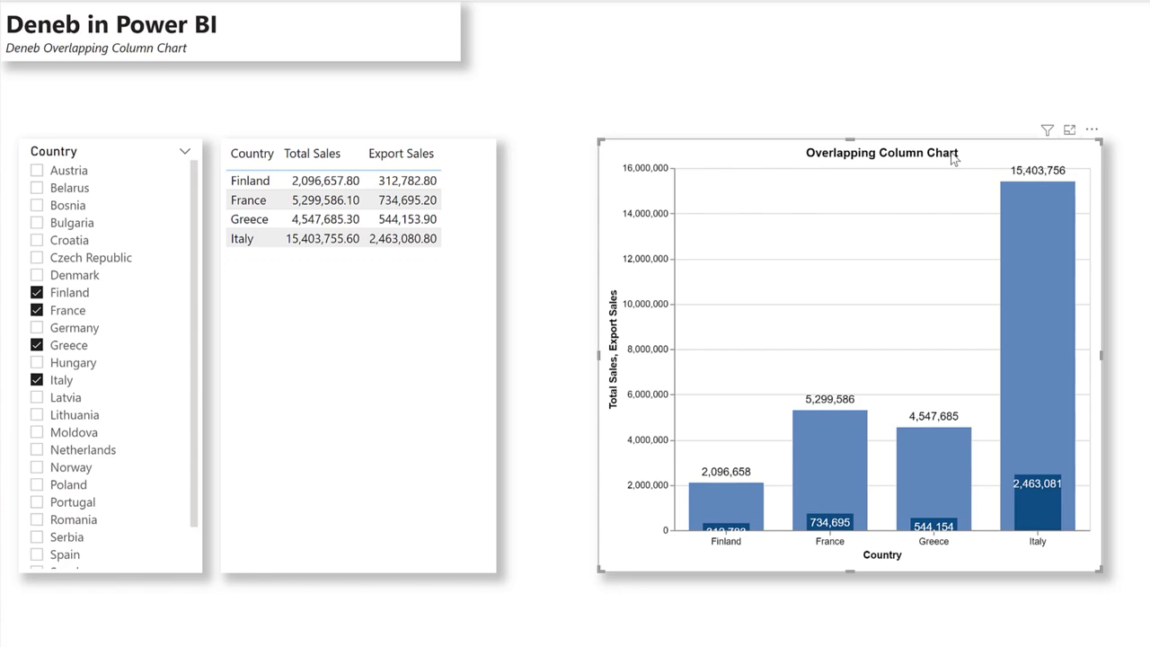
click(1091, 130)
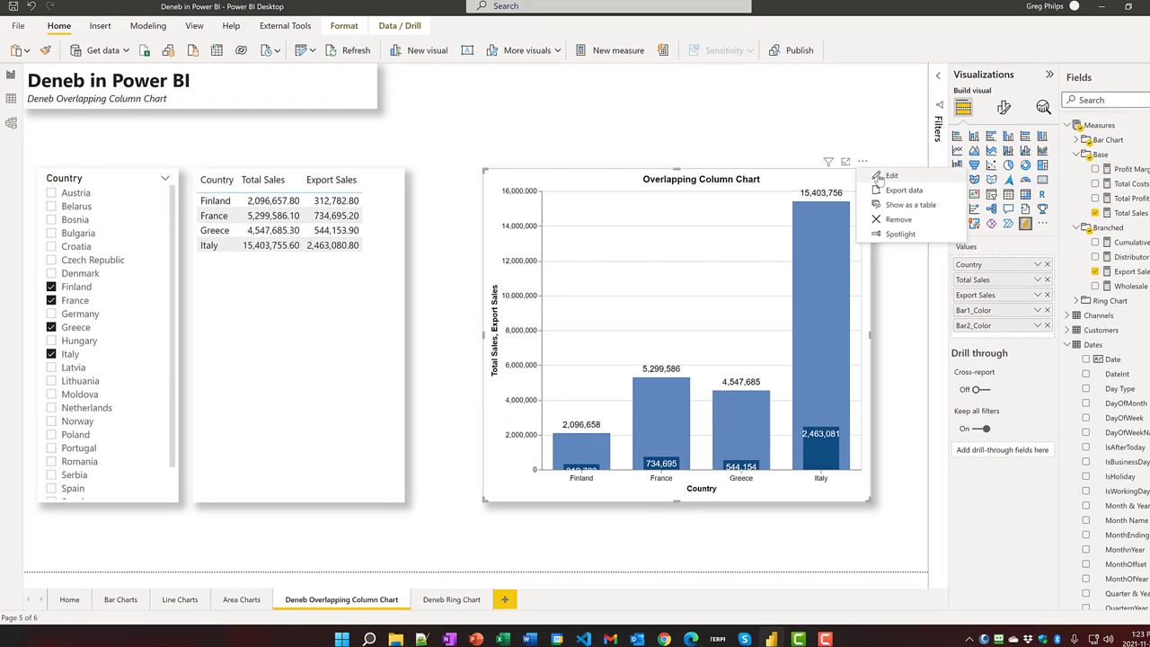
click(884, 176)
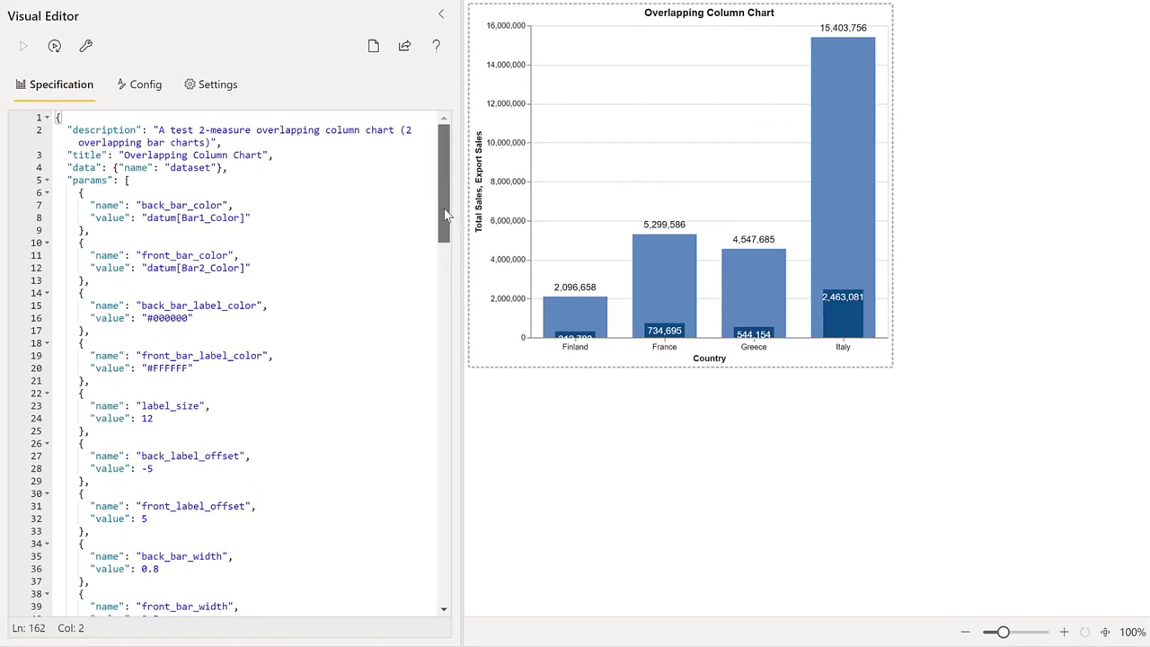
drag(446, 216, 398, 470)
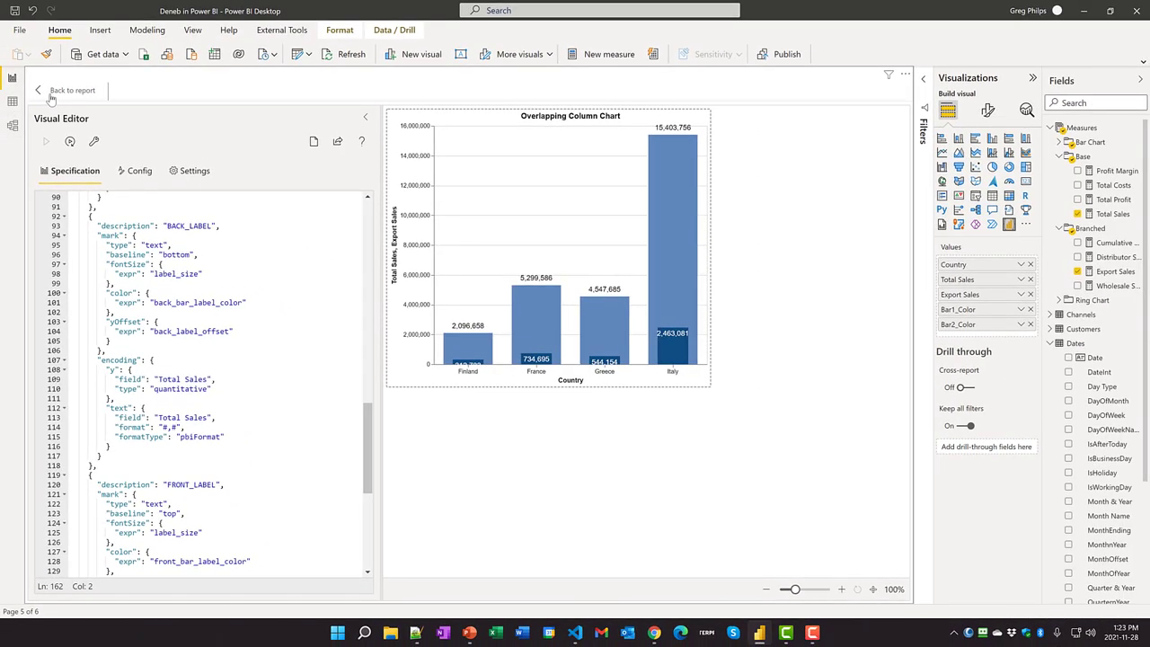
Leave only Finland and France checked in the Country slicer, then switch to the Deneb Ring Chart page
click(54, 90)
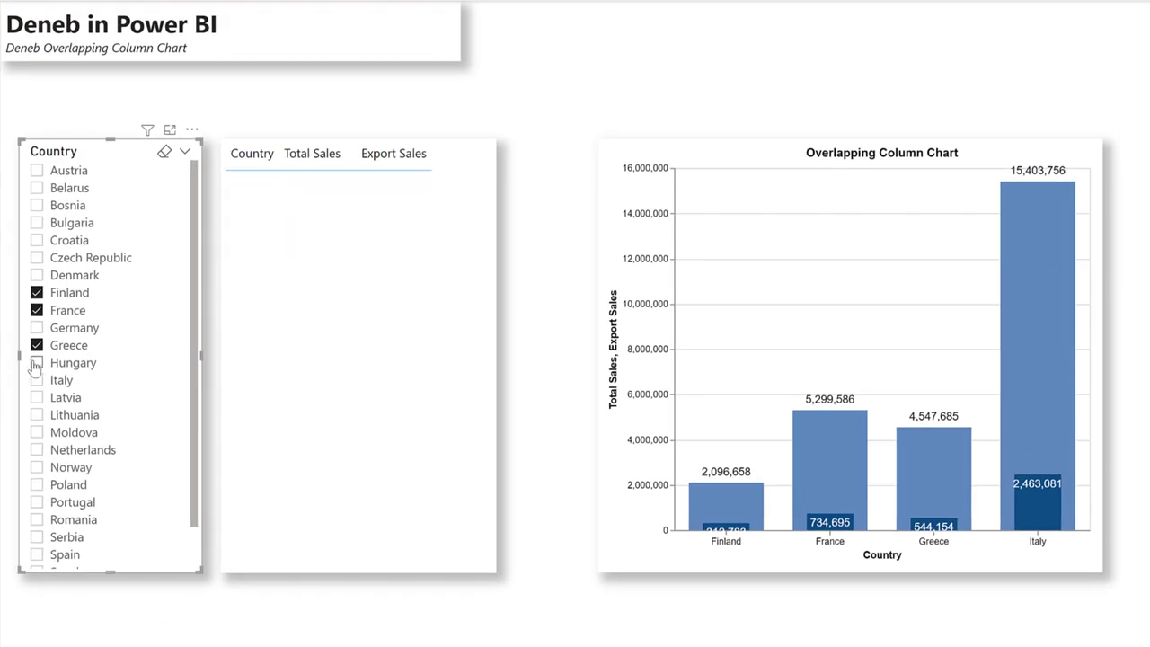
click(38, 379)
click(37, 345)
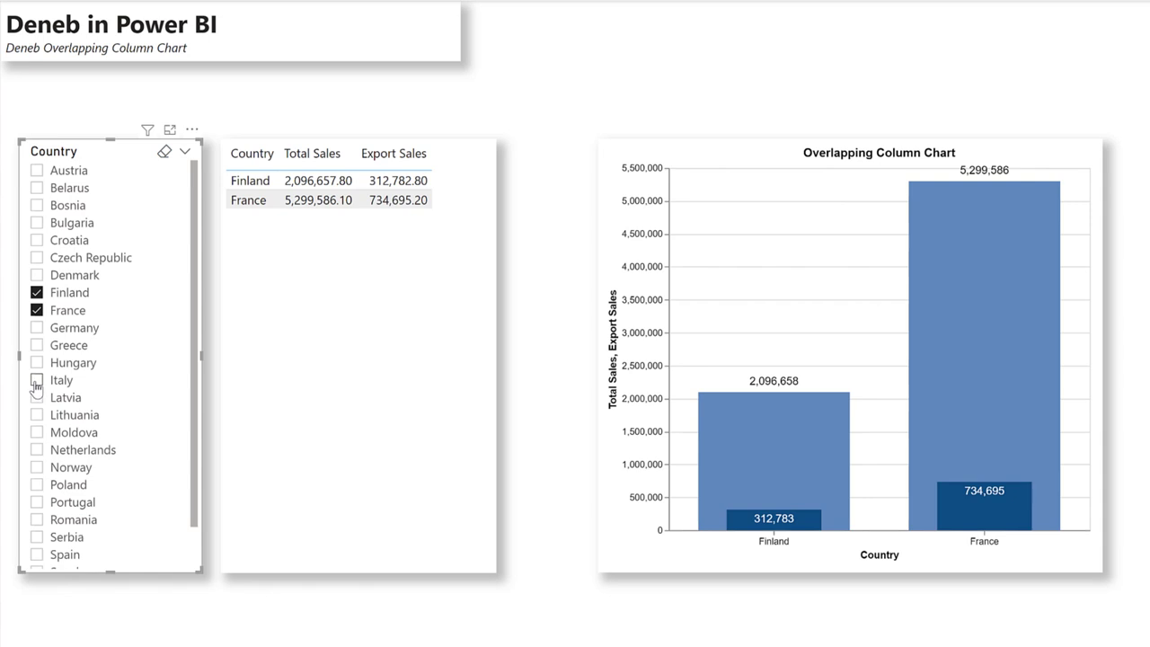
click(37, 380)
click(37, 398)
click(37, 416)
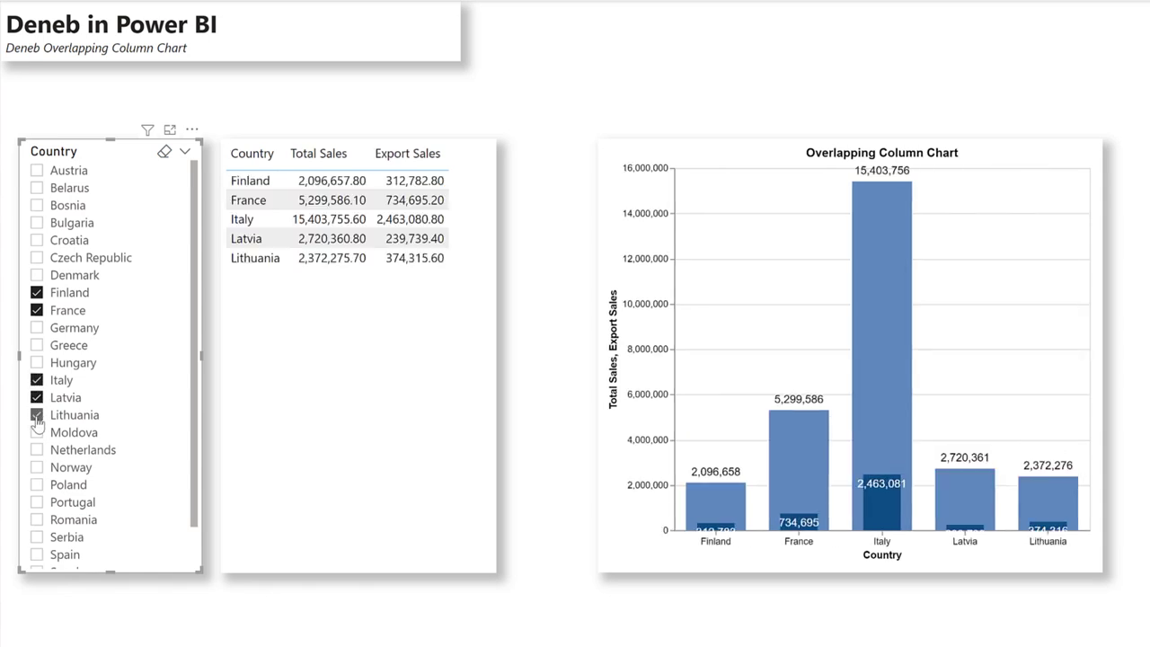
click(37, 397)
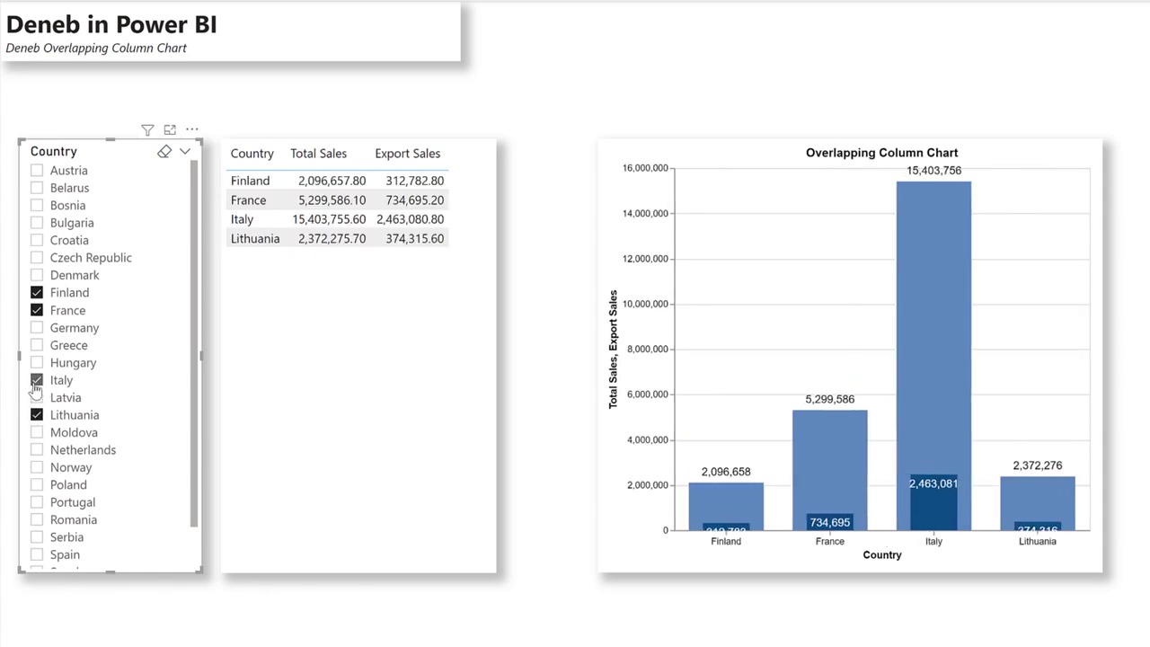
click(36, 380)
click(37, 415)
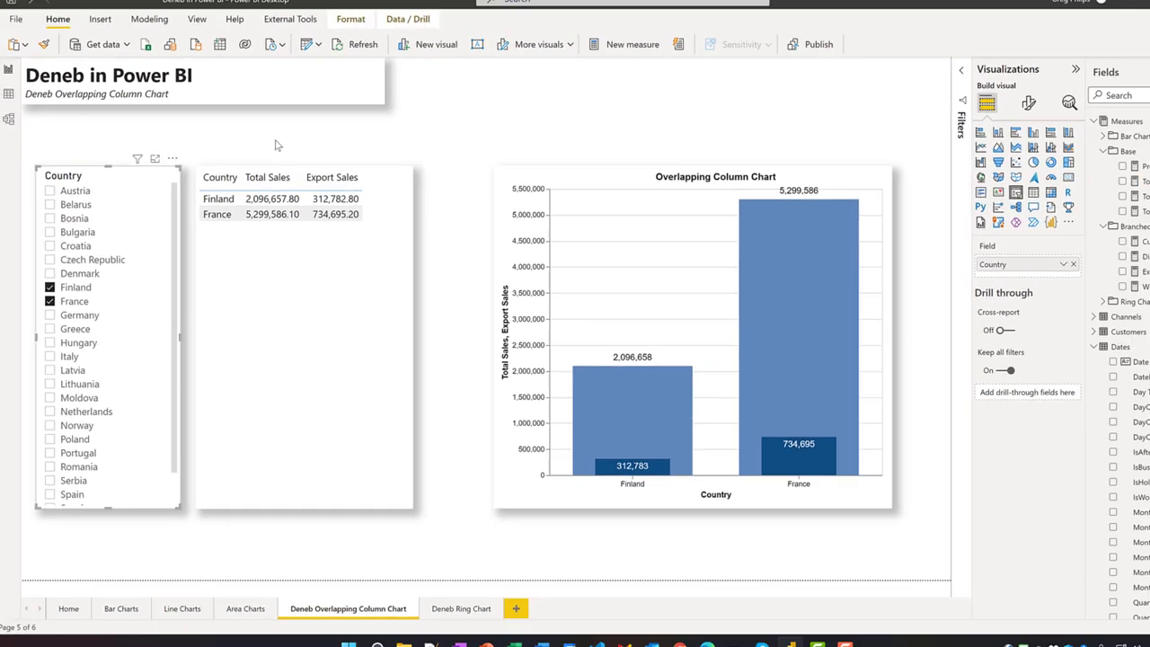
click(443, 593)
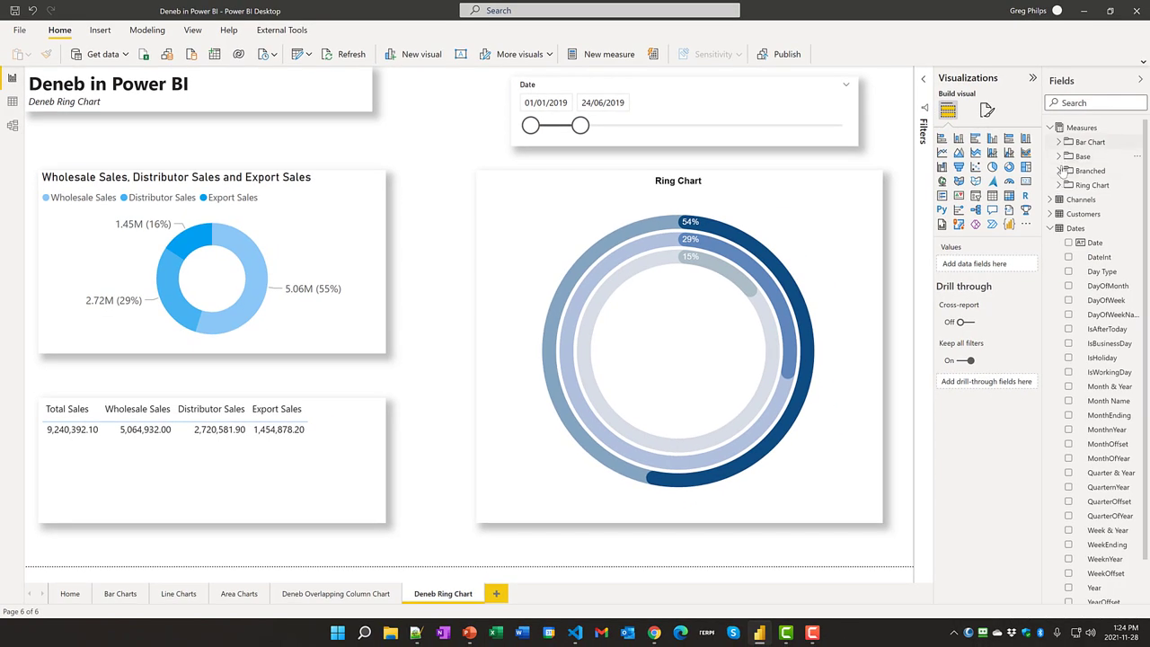
Expand the Ring Chart measures folder and widen the Fields pane to show full field names
click(1059, 185)
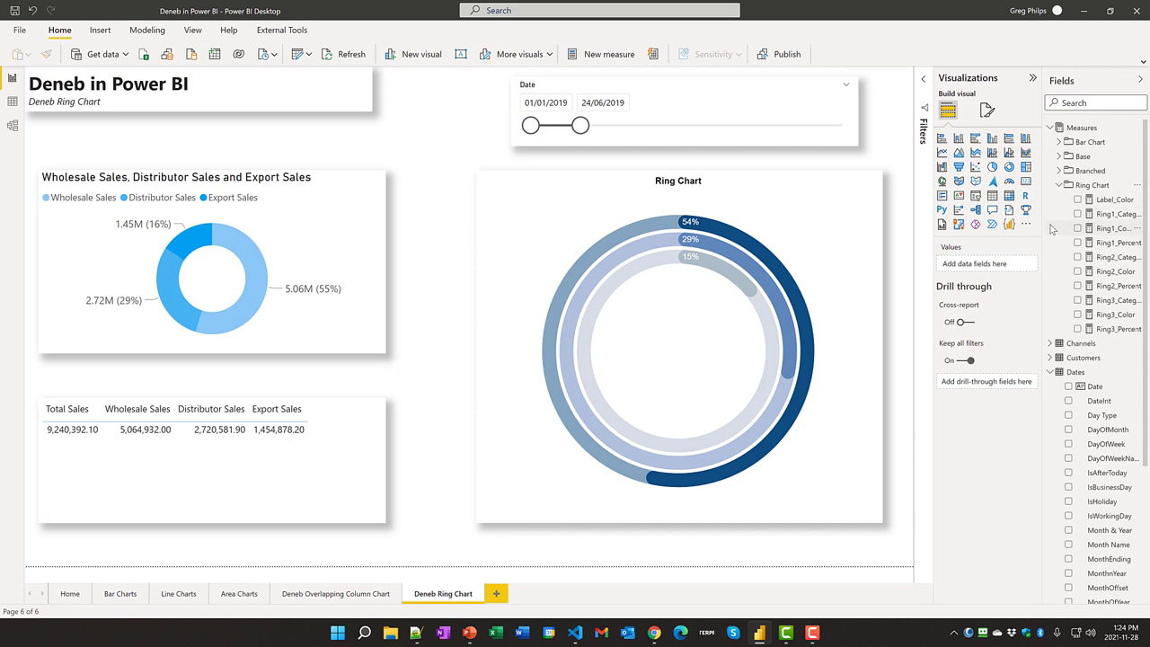
drag(1041, 225, 1010, 227)
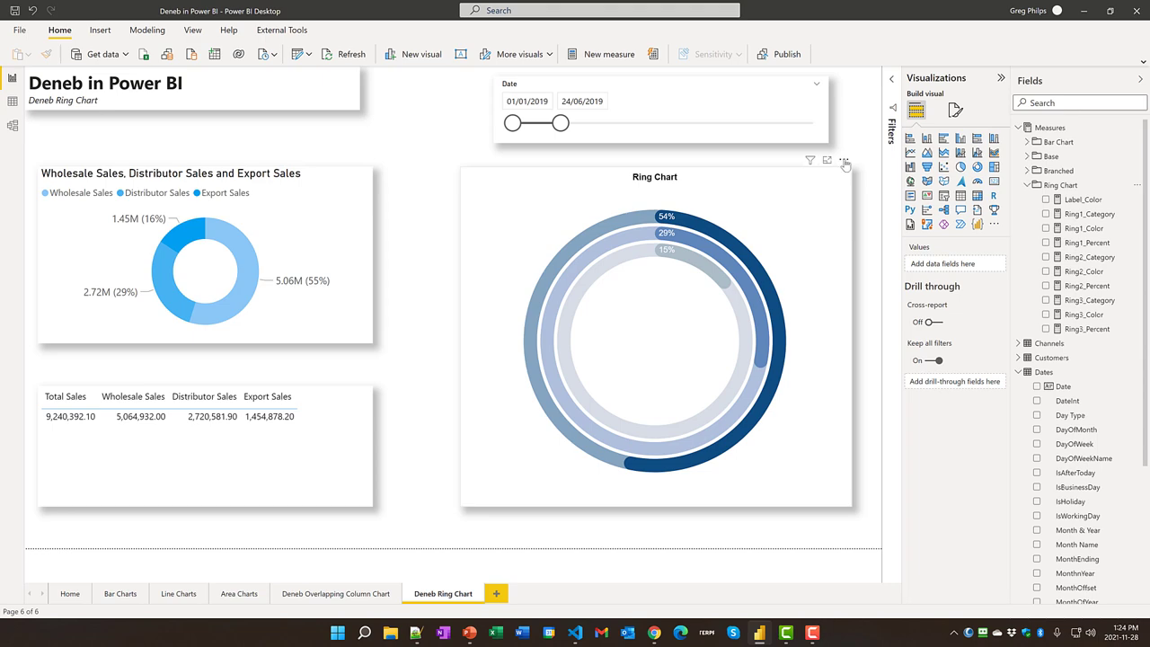
click(844, 162)
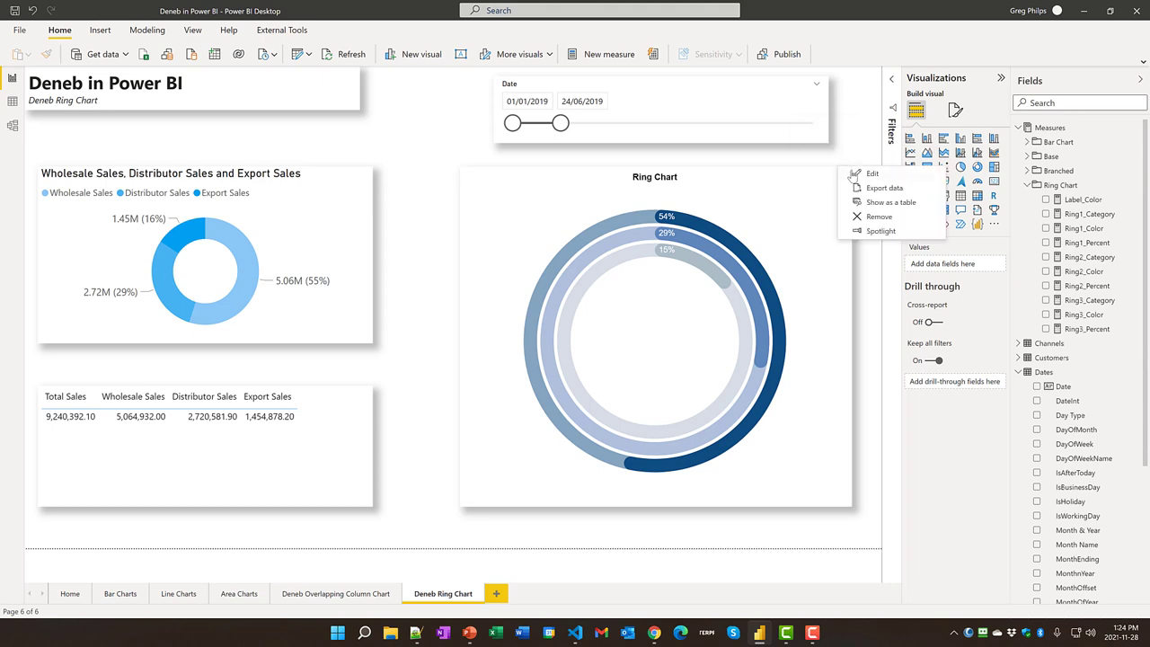
click(851, 174)
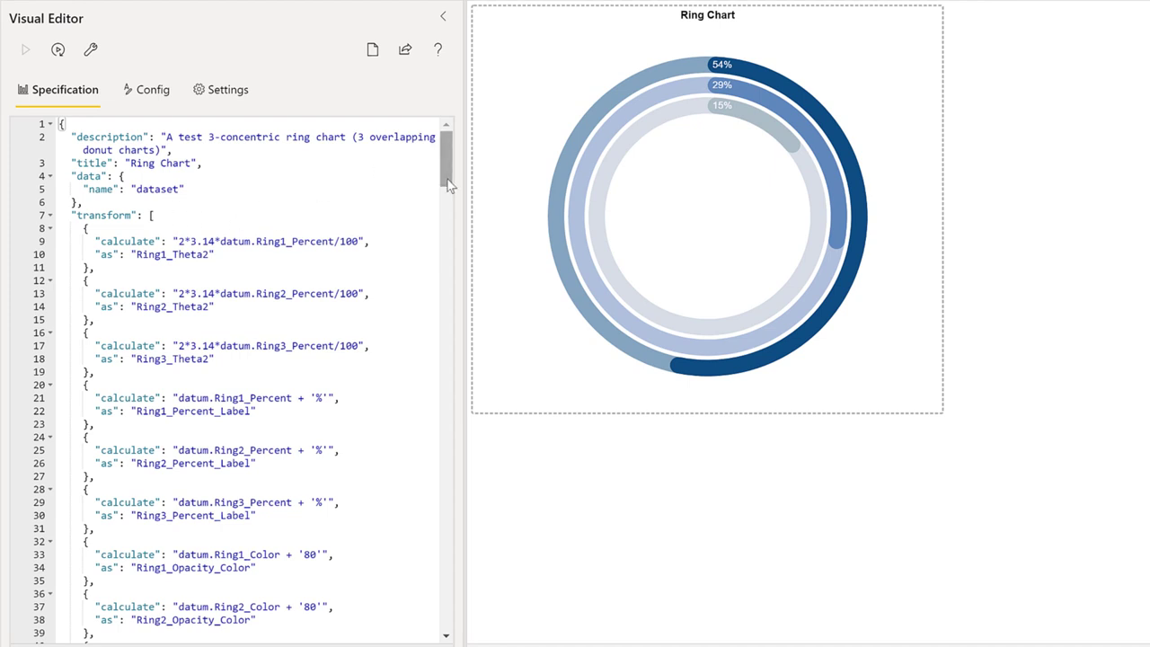
drag(445, 178, 414, 334)
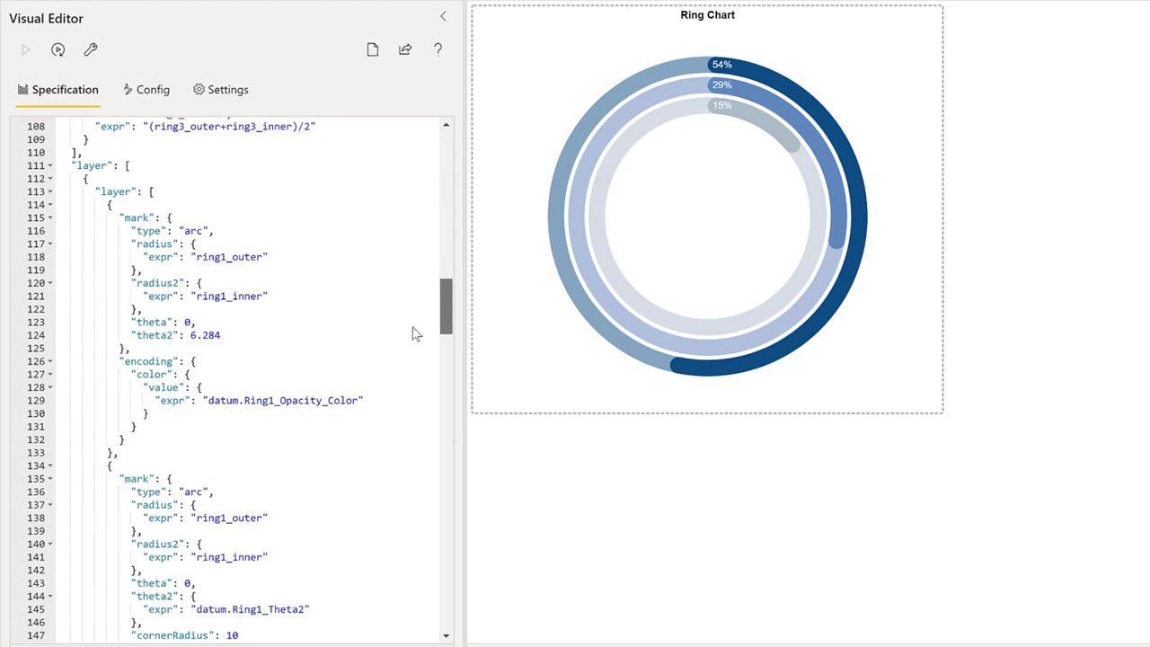
scroll(414, 333, down, 1)
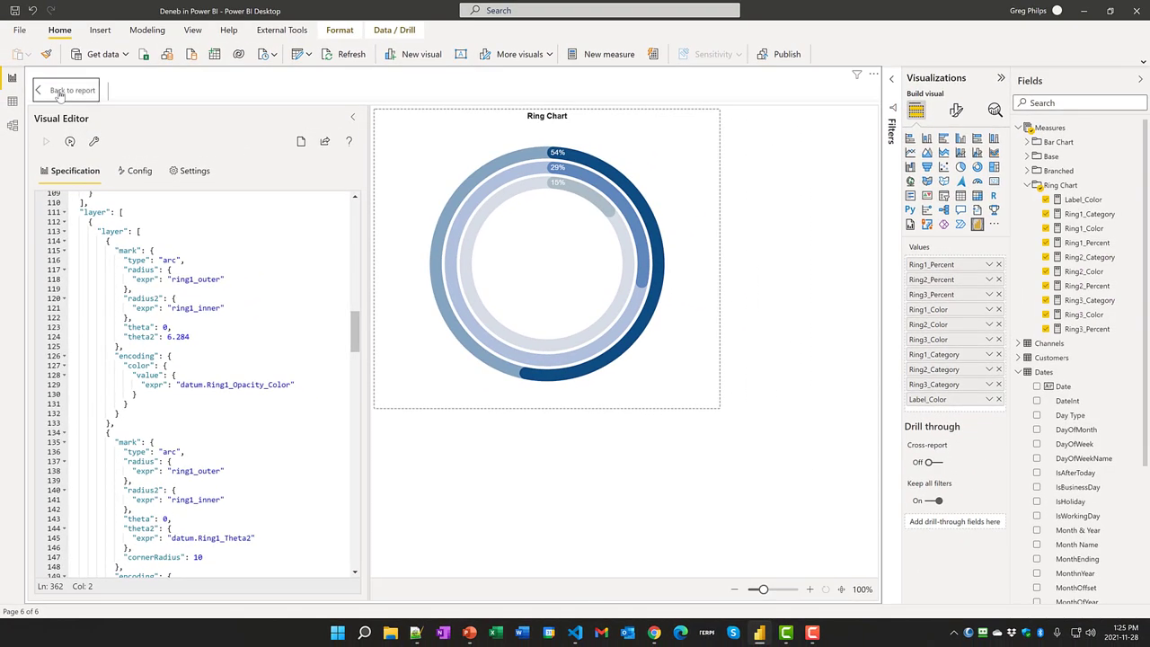
click(59, 90)
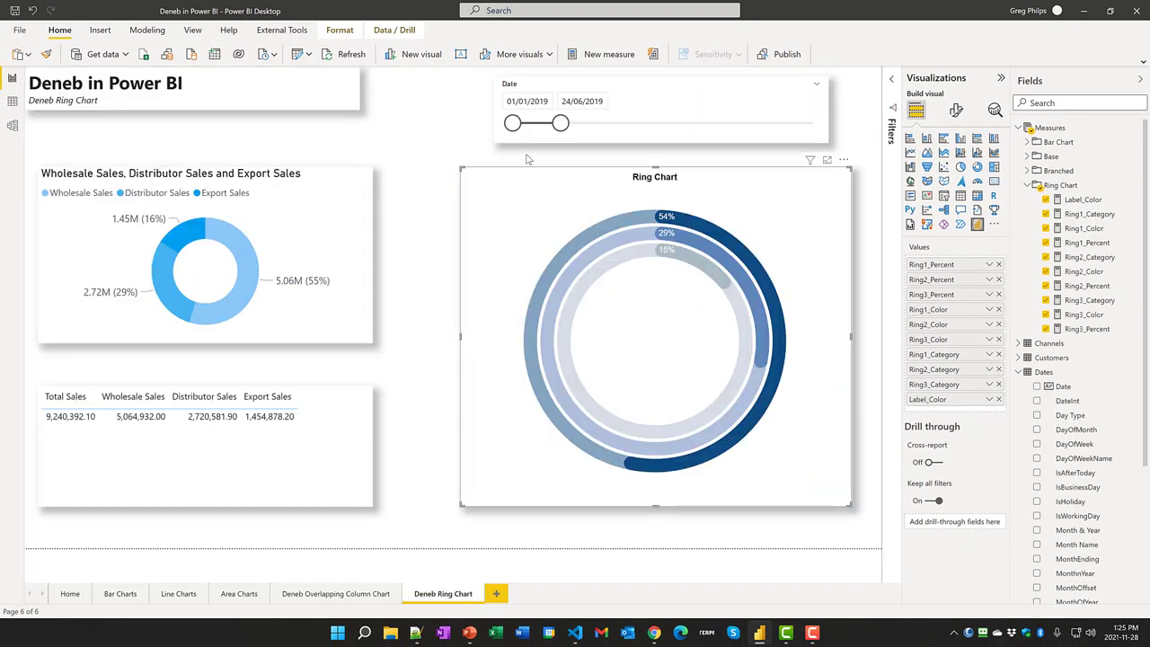
Extend the Date slicer's end to 30/12/2019, then deselect the slicer
drag(559, 123, 611, 123)
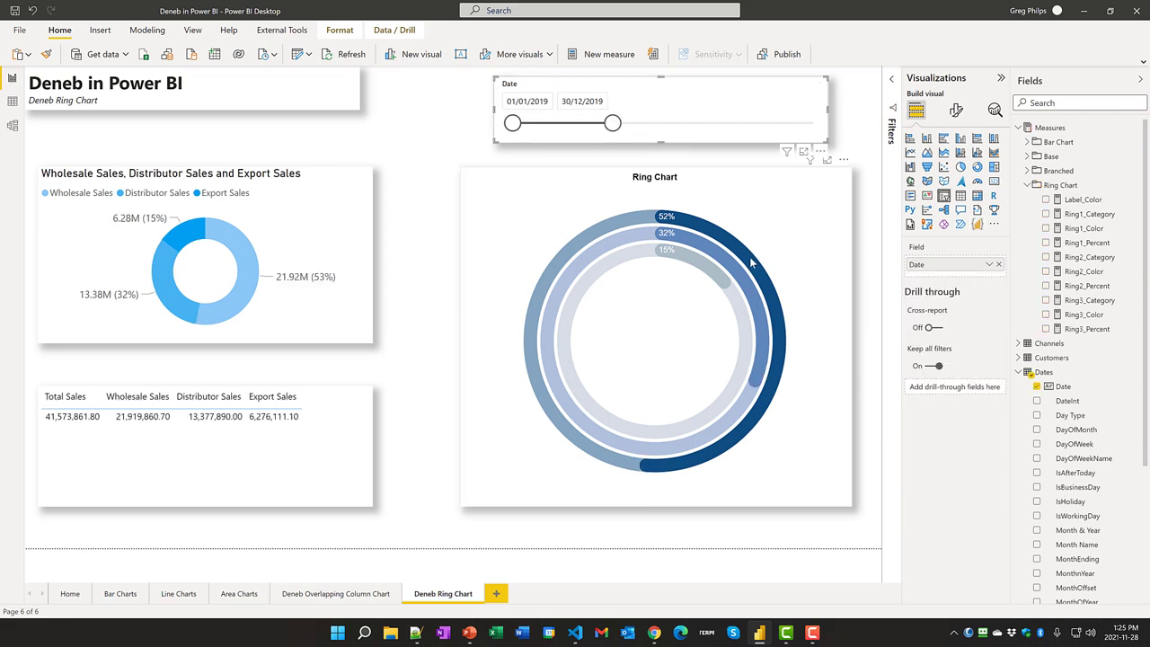
mouse_move(726, 265)
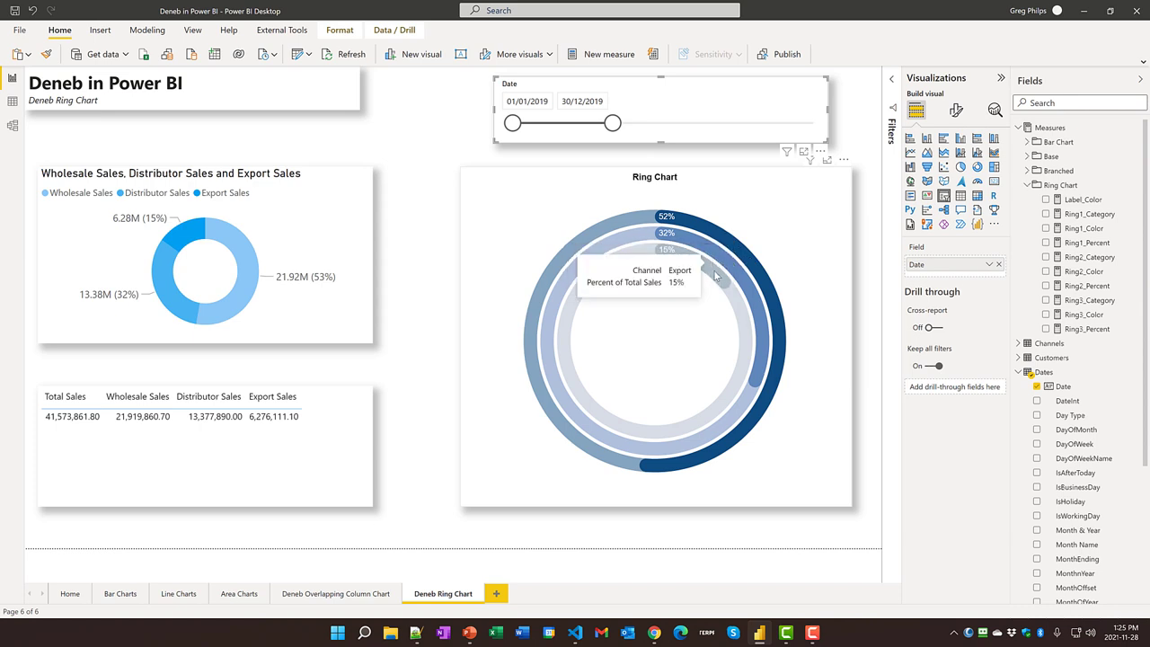
click(426, 342)
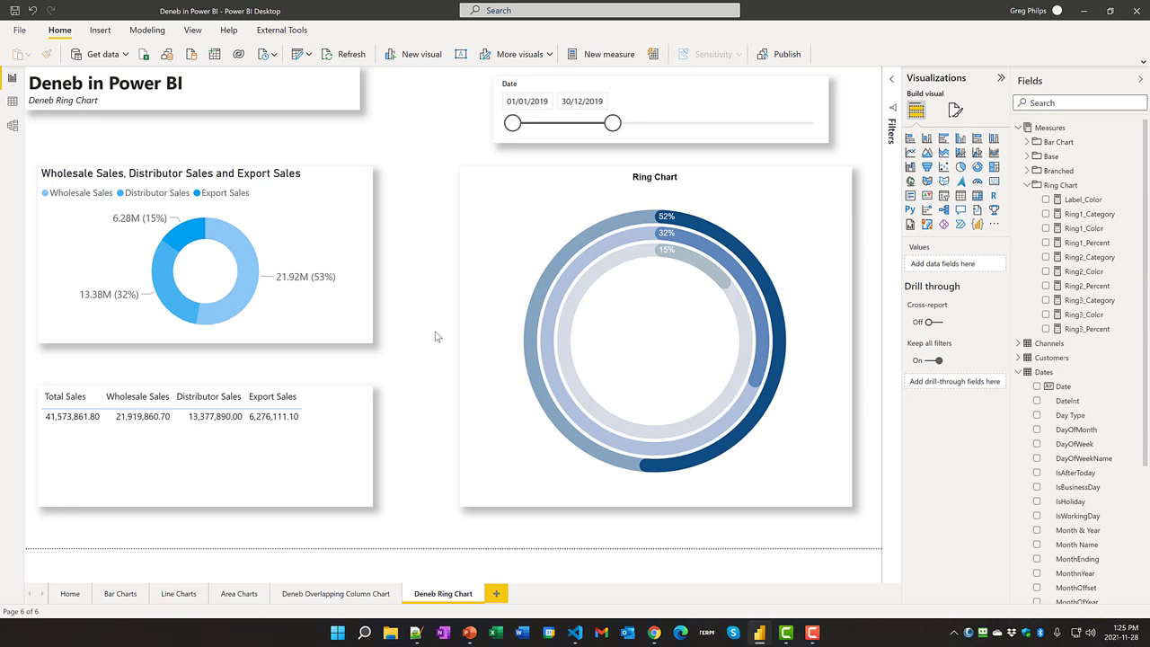
In VS Code, list the installed extensions down to Vega Viewer beside the Overlapping Bar Chart JSON
click(575, 634)
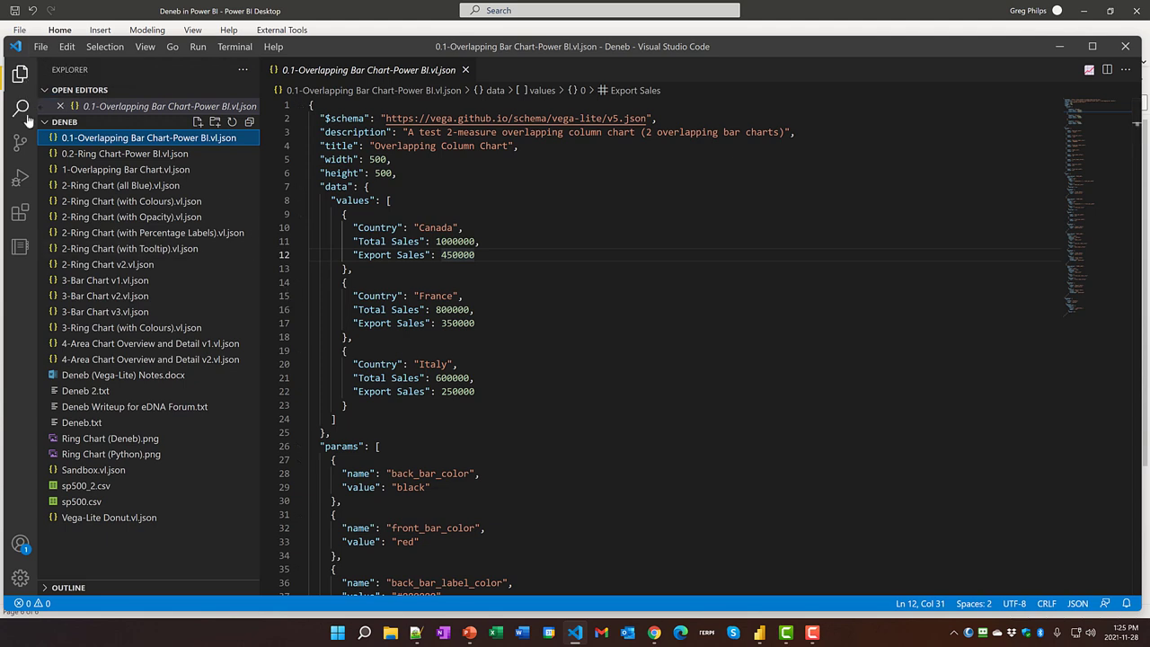
click(21, 213)
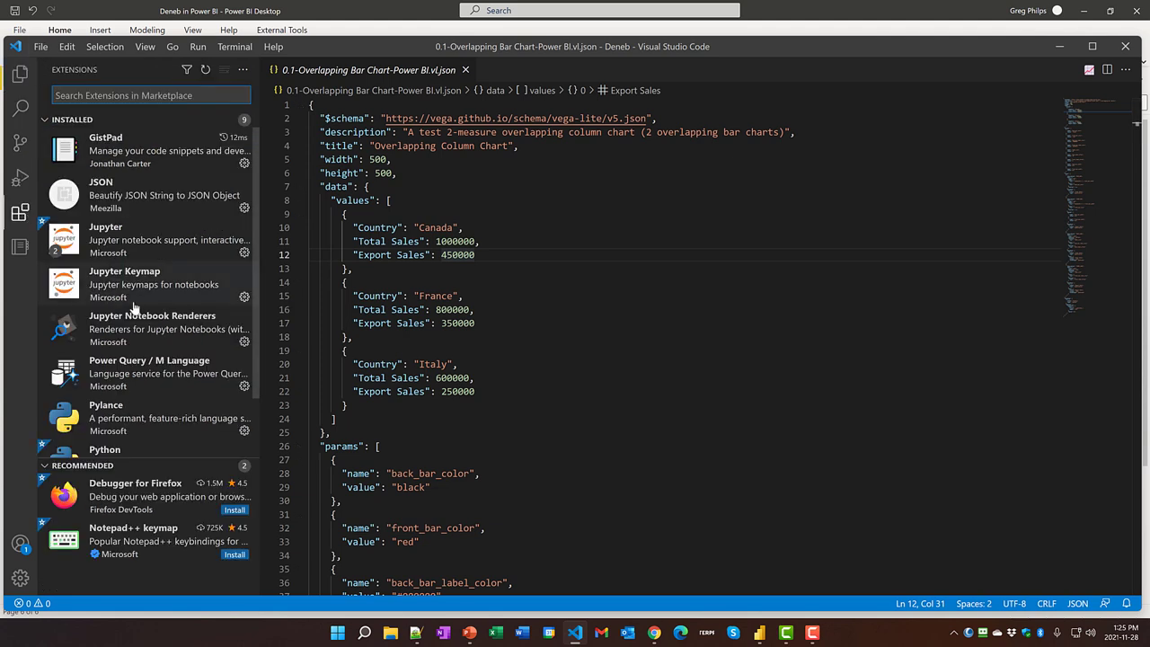
click(258, 377)
drag(258, 377, 257, 440)
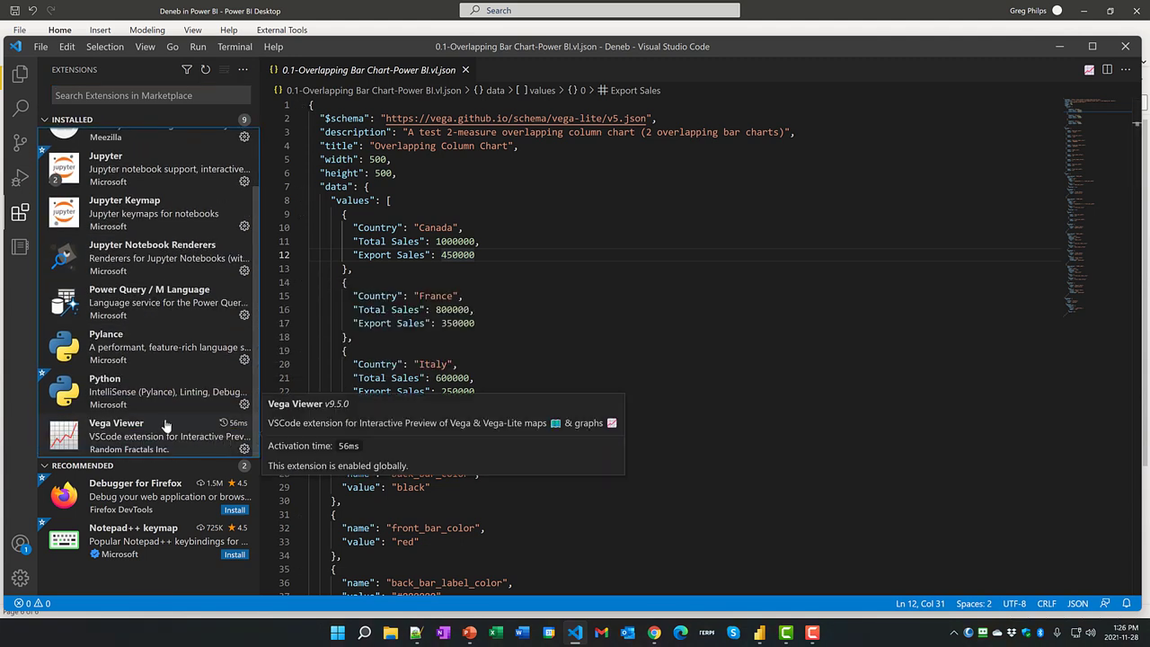
click(482, 240)
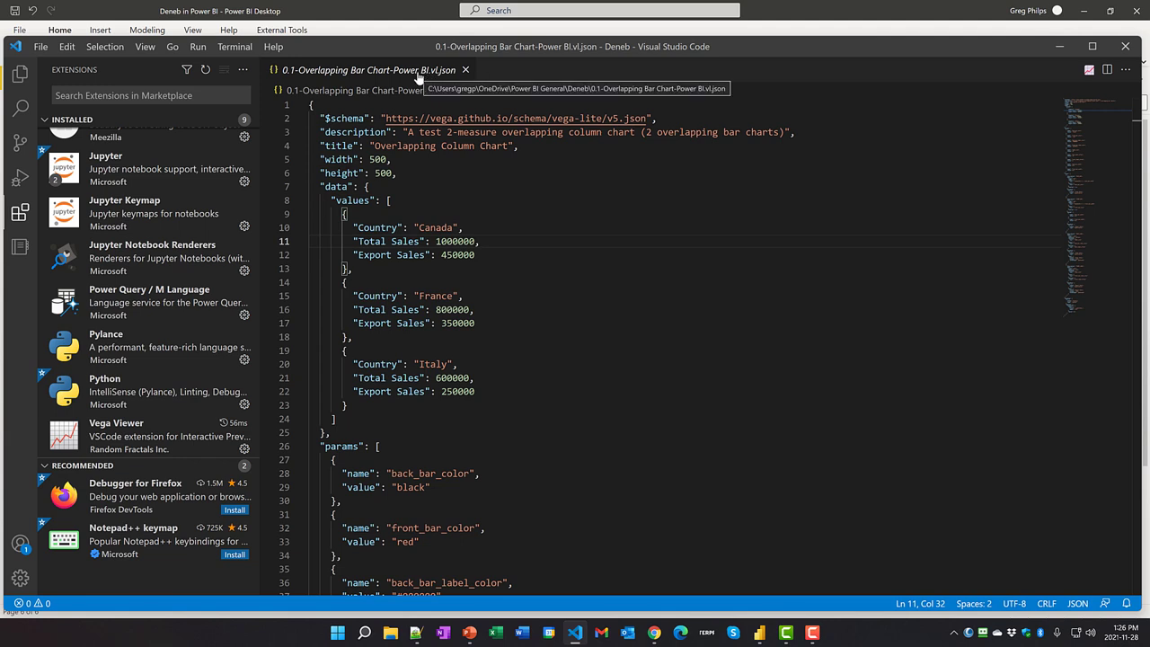
Show a Vega graph preview of the overlapping bar chart spec
right_click(417, 79)
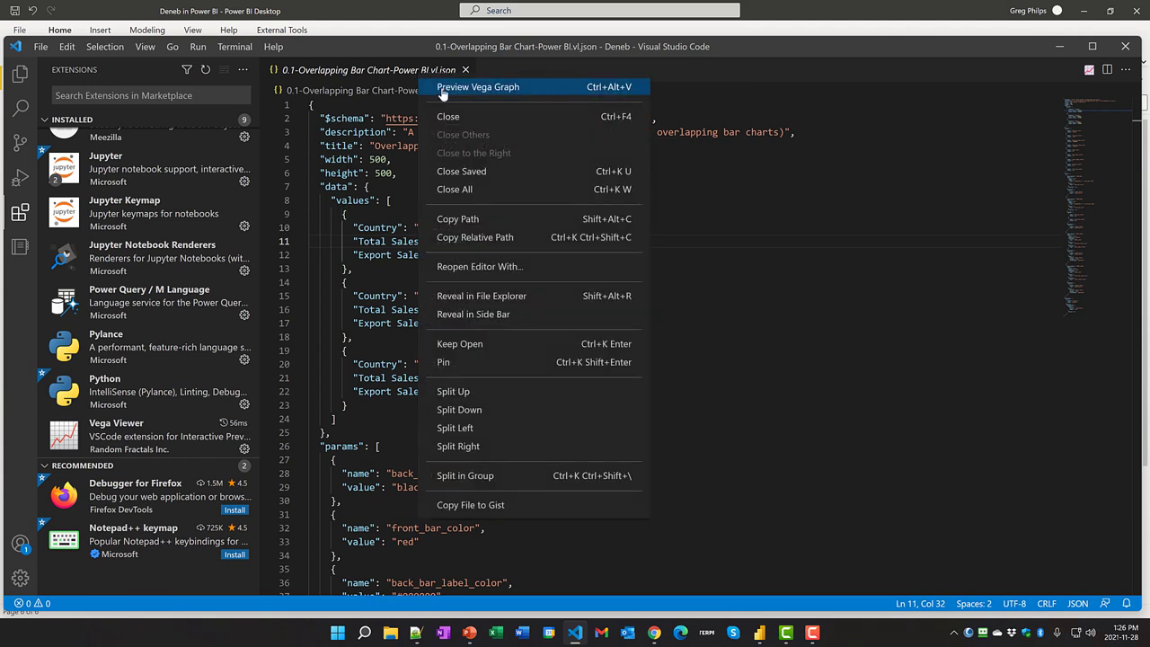
click(442, 90)
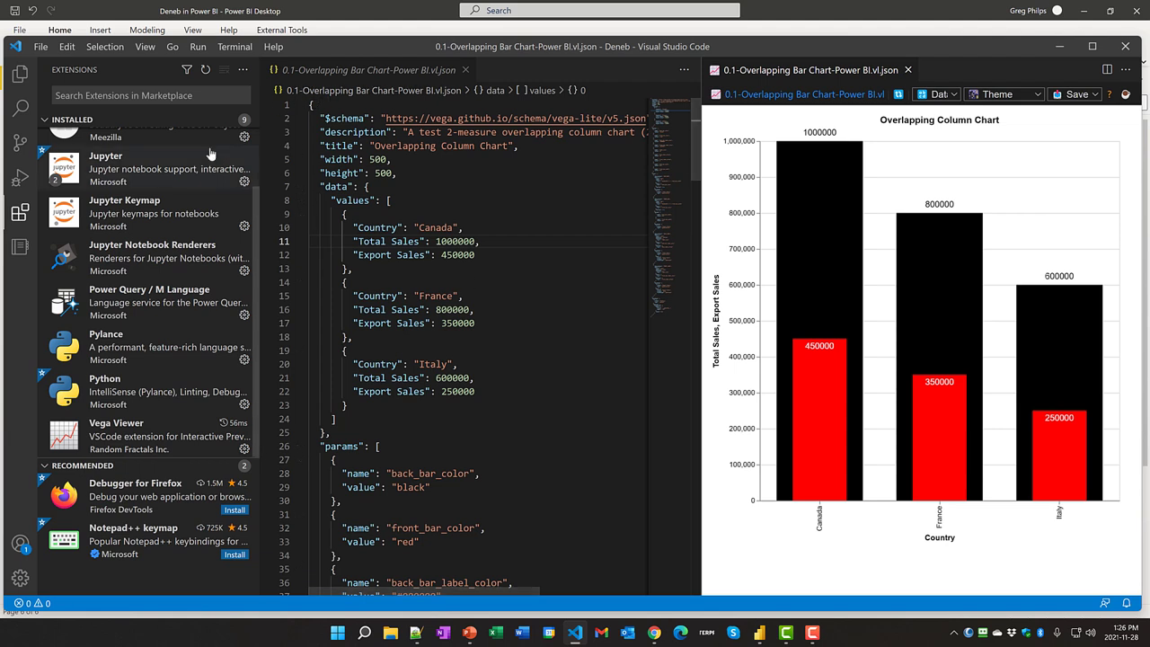
key(ctrl+shift+e)
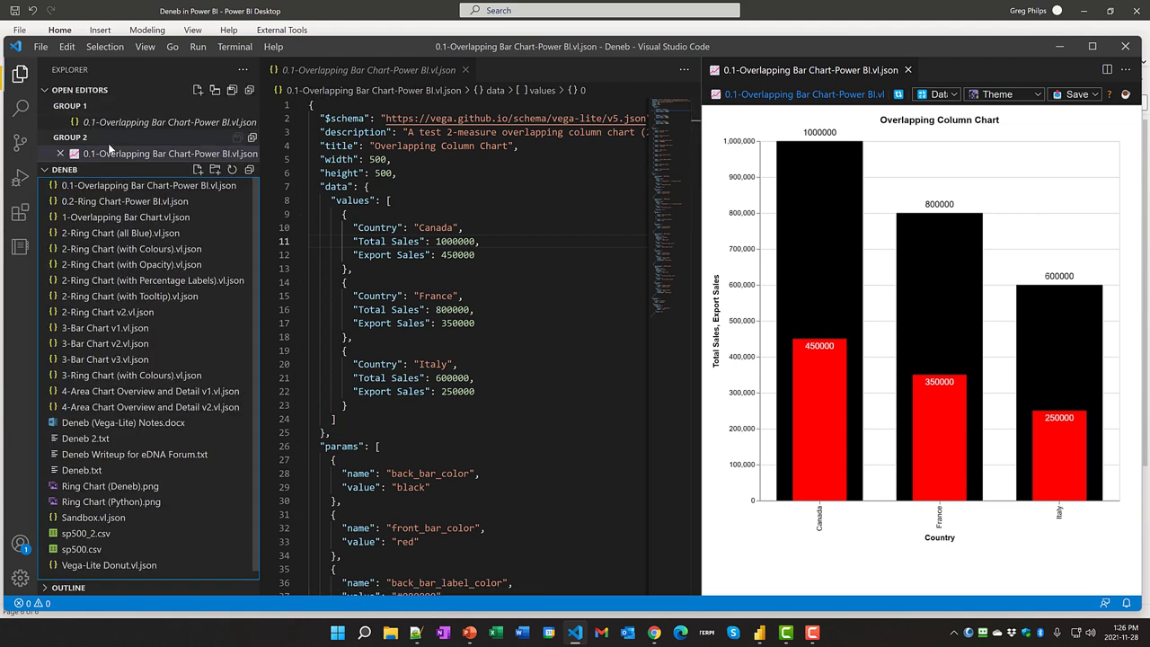
Close the overlapping bar chart, ring chart and preview tabs to clear the editor
click(164, 202)
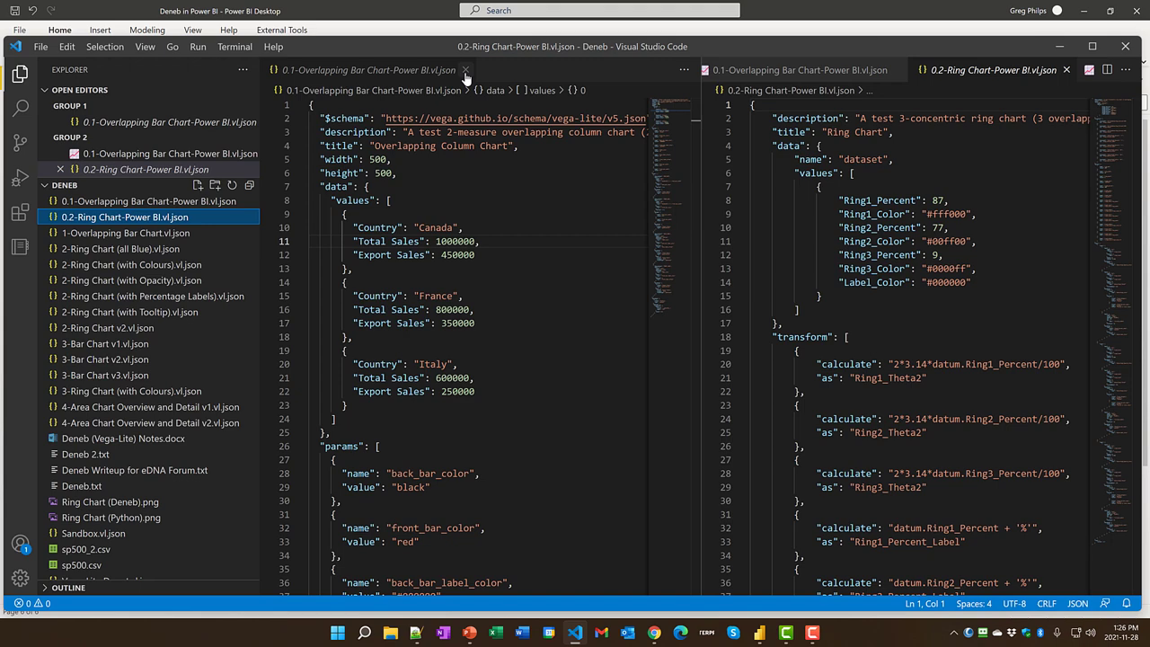
click(466, 71)
click(635, 70)
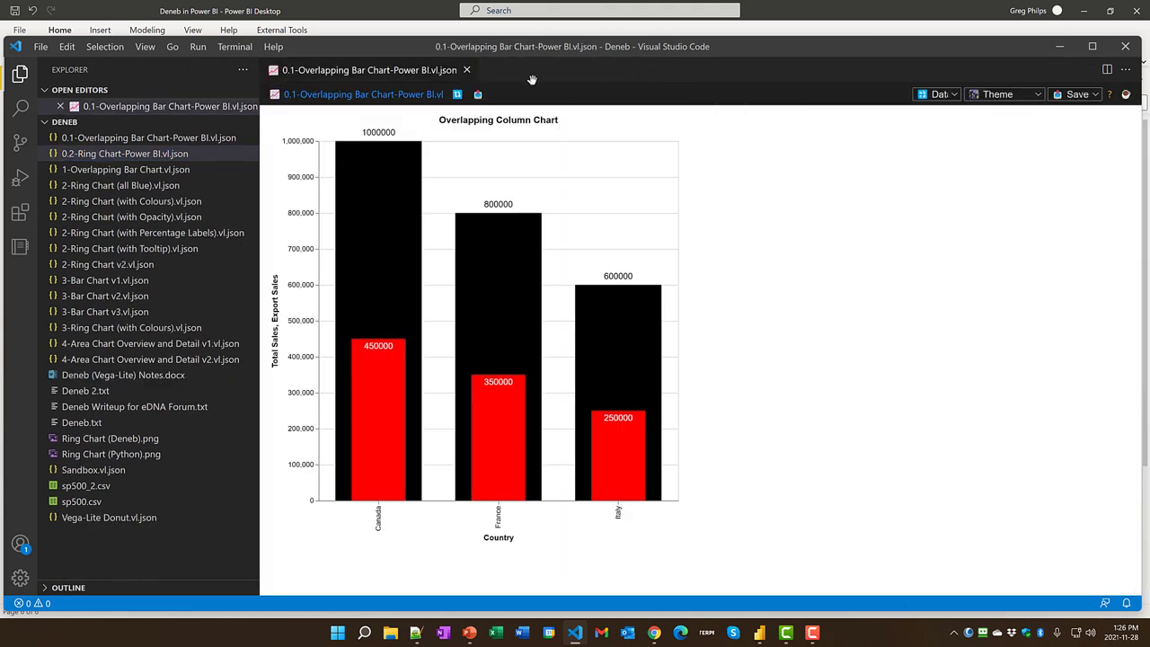
click(466, 70)
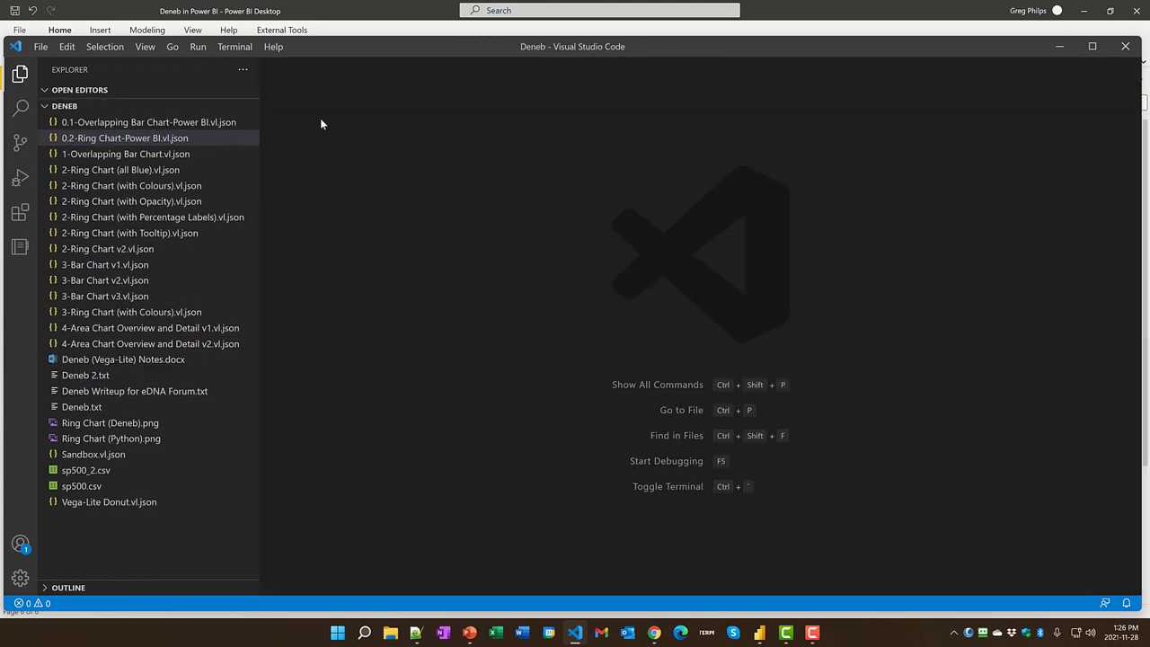
Open 0.2-Ring Chart-Power BI.vl.json and show its Vega graph preview beside the code
click(178, 157)
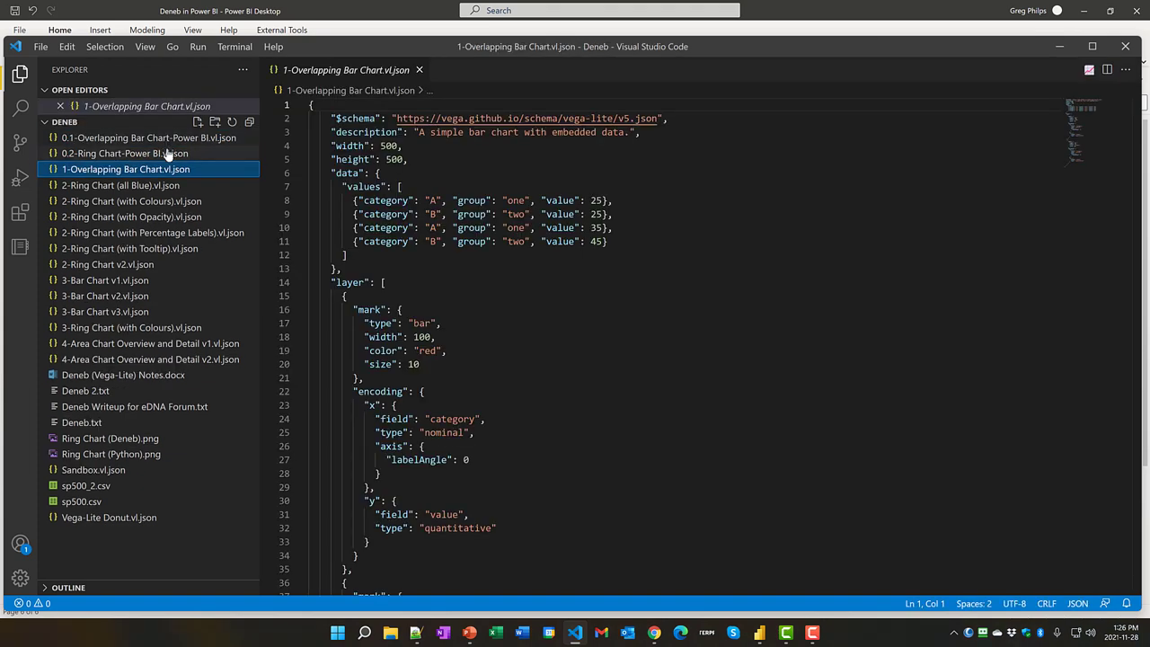
click(227, 155)
right_click(375, 77)
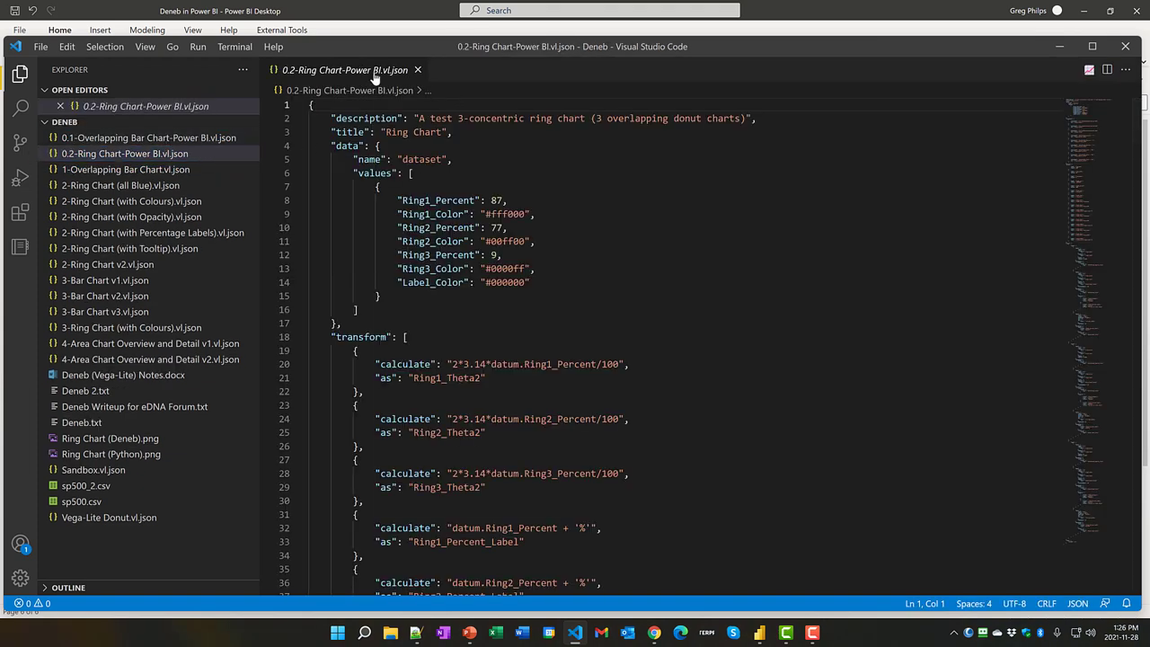
click(422, 88)
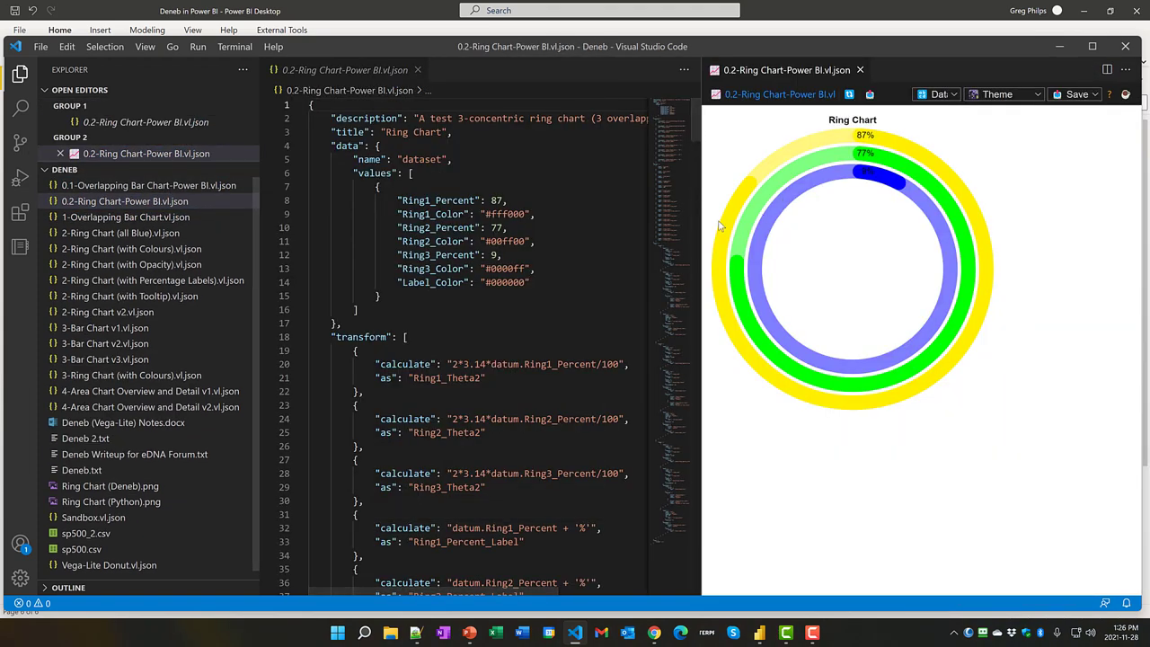